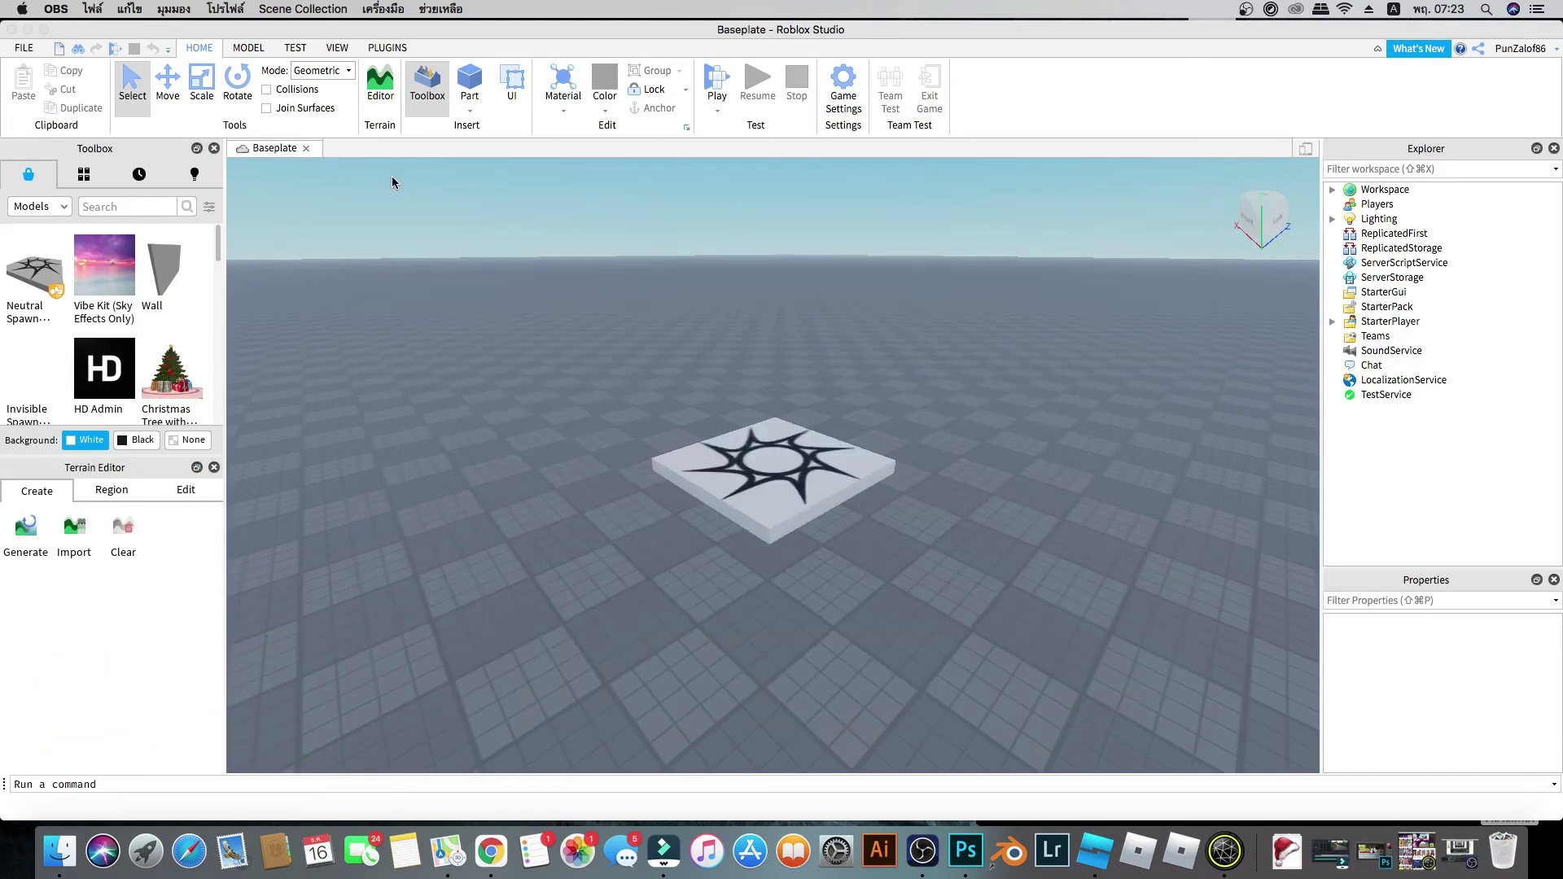
Expand the window to full screen and look over the baseplate around the spawn location
{"action": "left_click", "coordinate": [45, 29]}
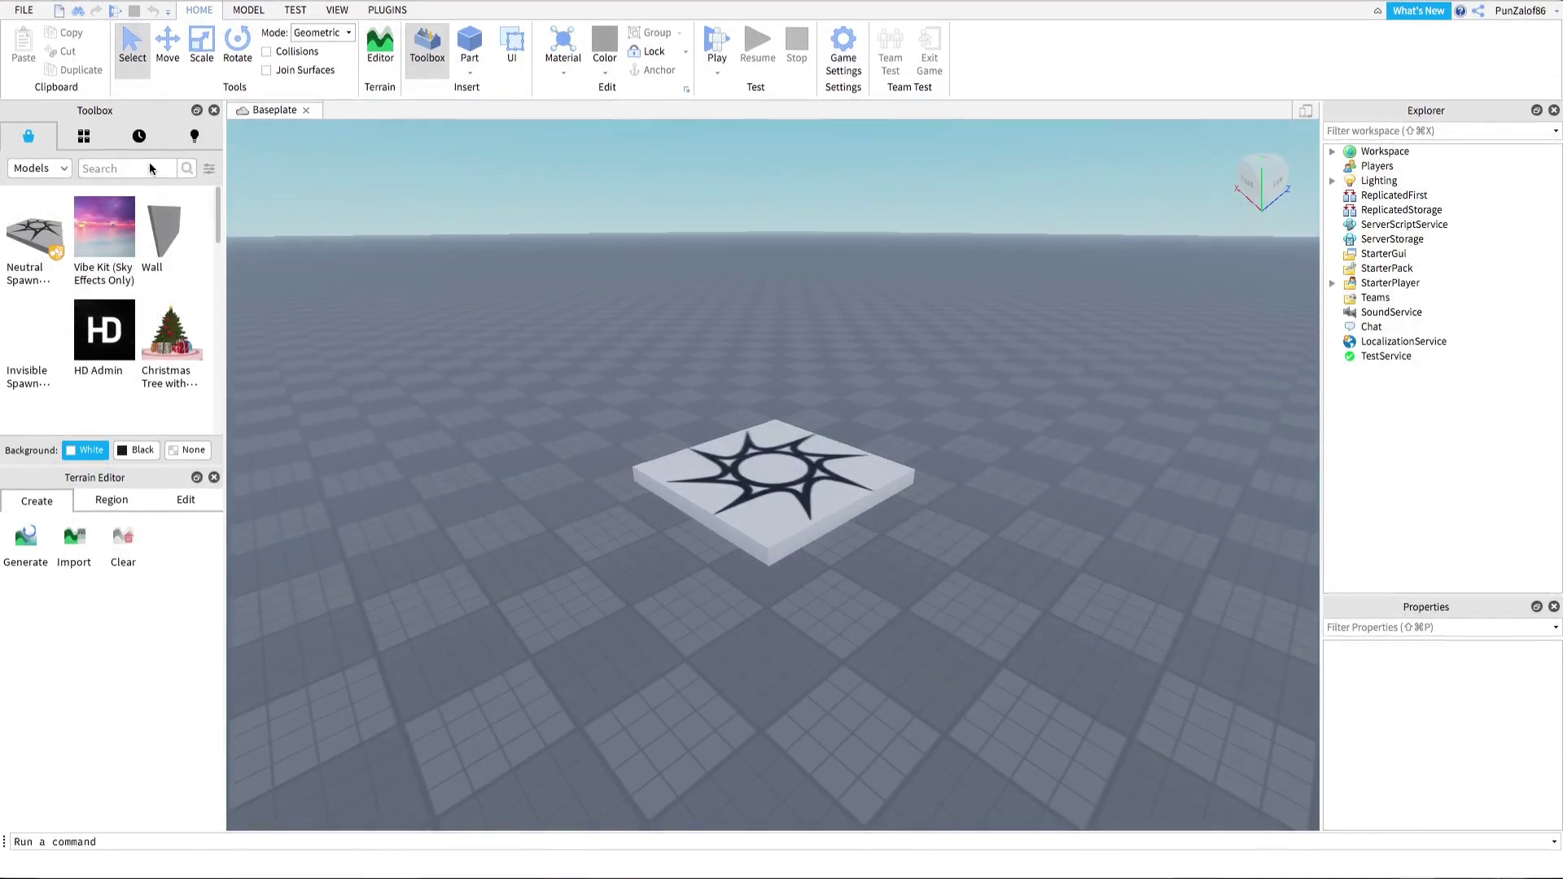
{"action": "right_click_drag", "start_coordinate": [755, 414], "coordinate": [780, 407]}
{"action": "left_click", "coordinate": [780, 407]}
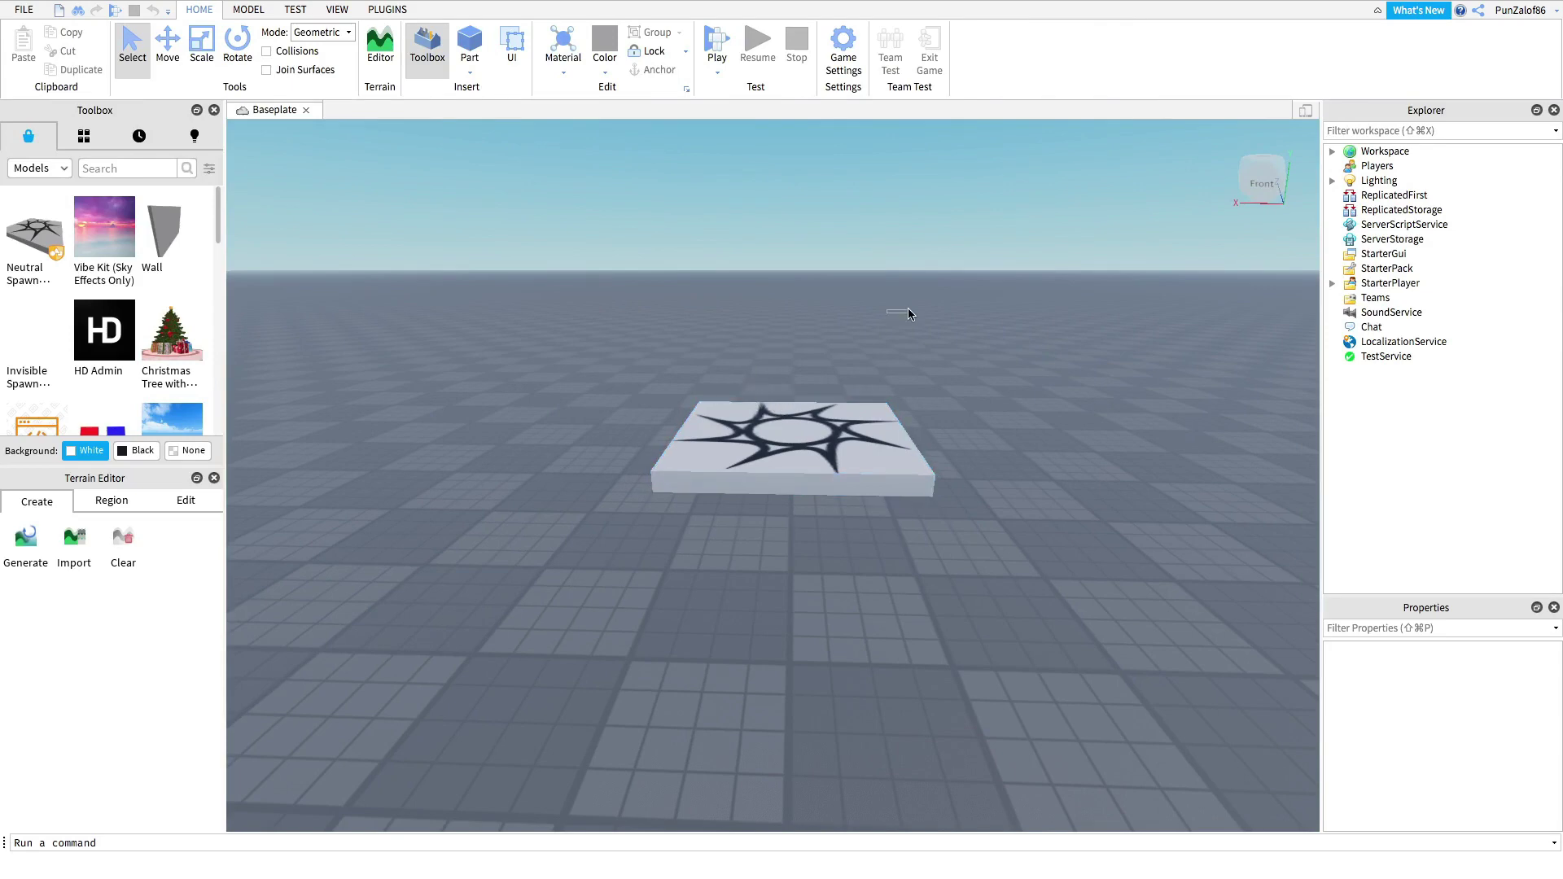
{"action": "key", "text": "s"}
{"action": "key", "text": "a"}
{"action": "key", "text": "d"}
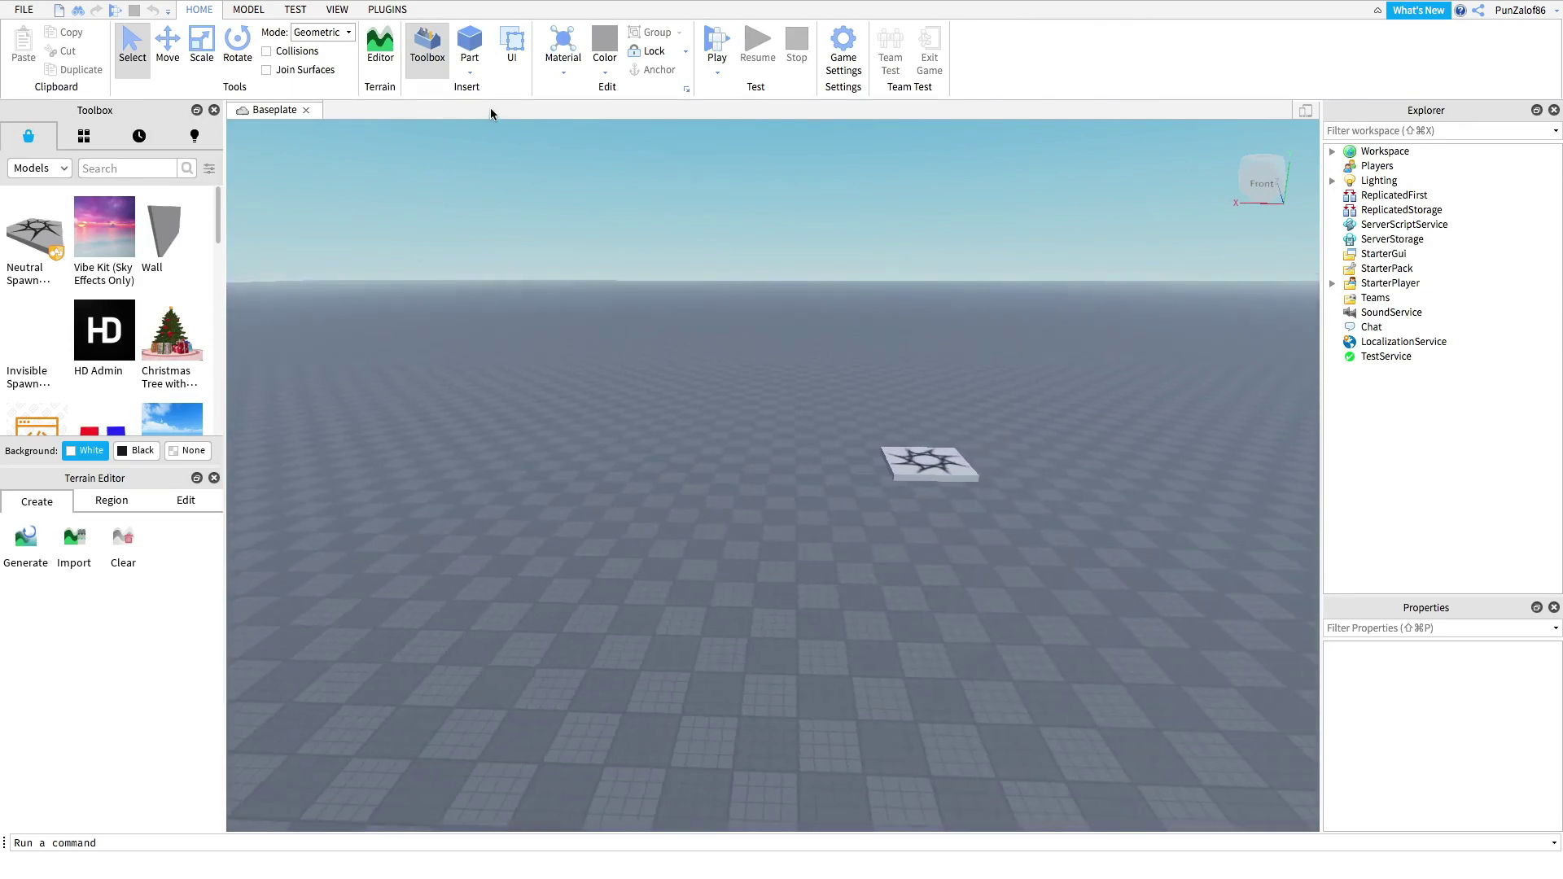
{"action": "right_click_drag", "start_coordinate": [679, 346], "coordinate": [674, 375]}
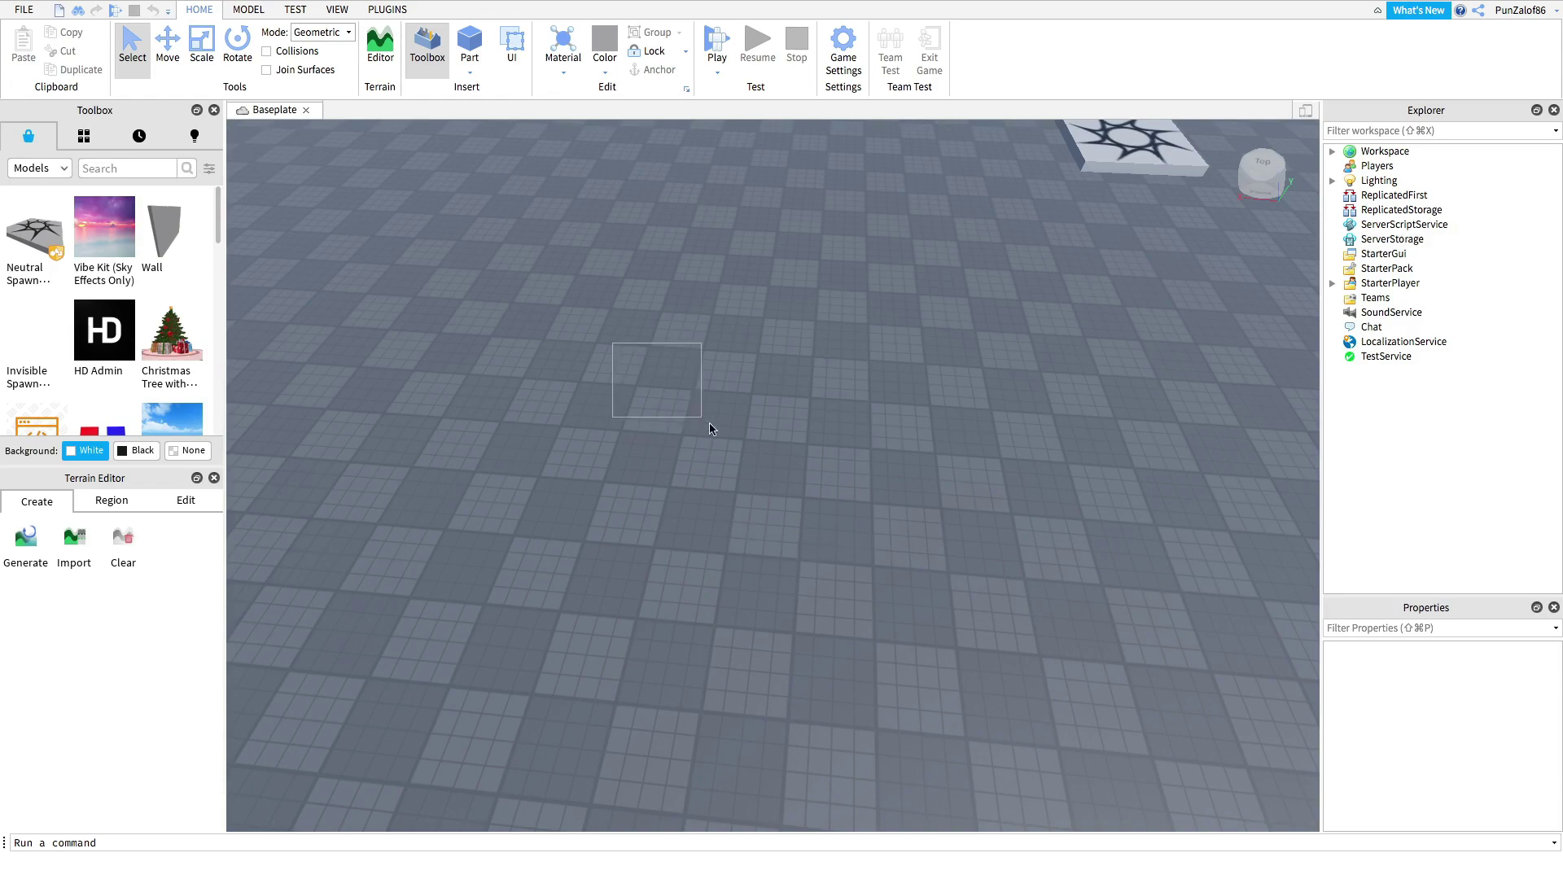
{"action": "key", "text": "d"}
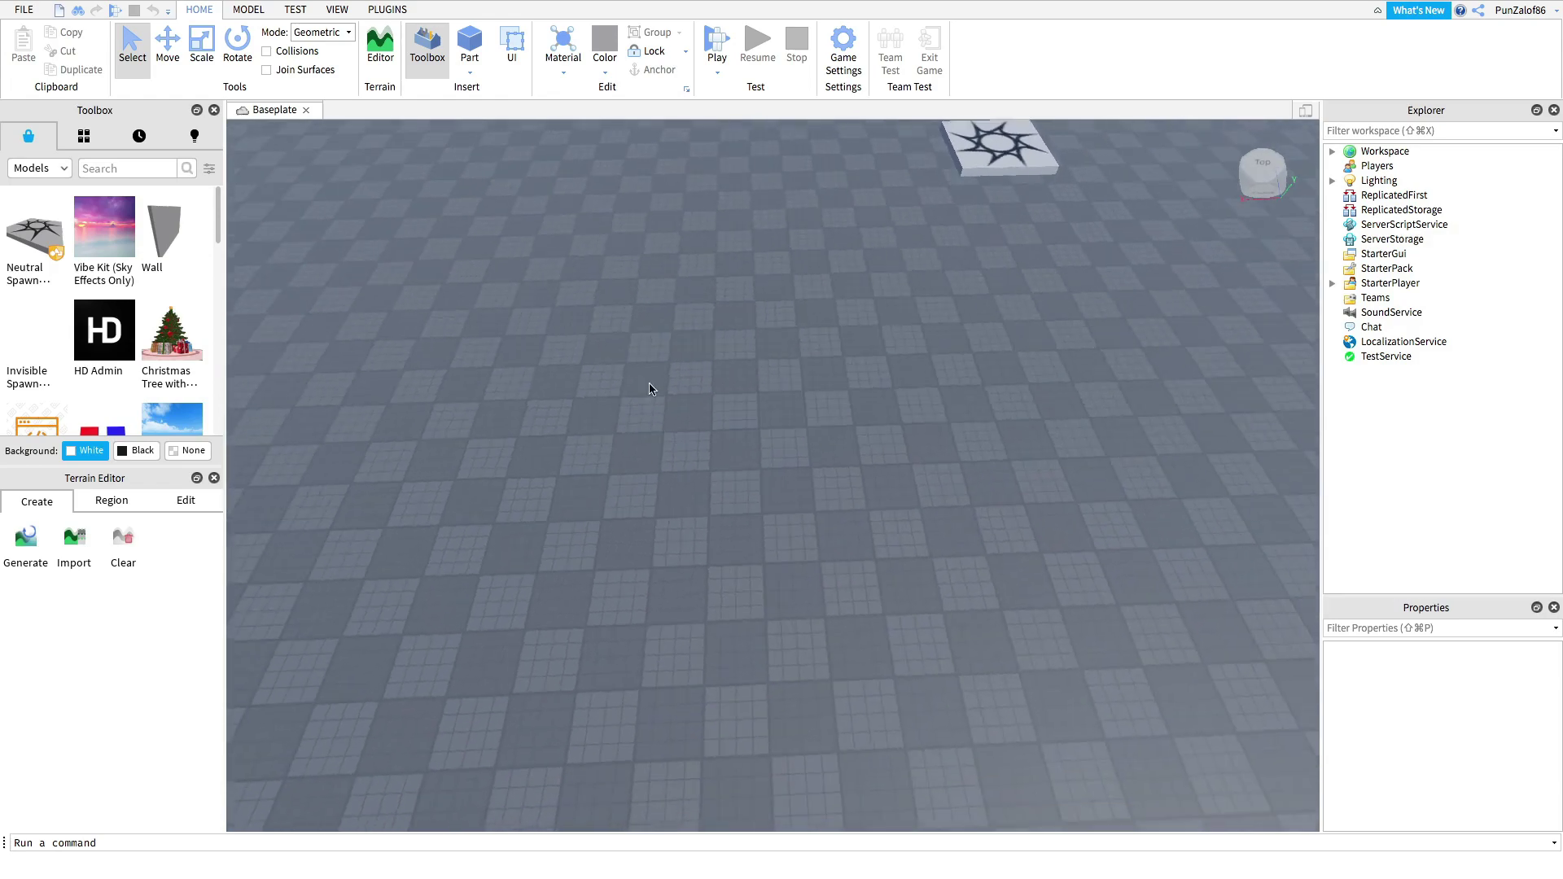
{"action": "key", "text": "w"}
{"action": "key", "text": "s"}
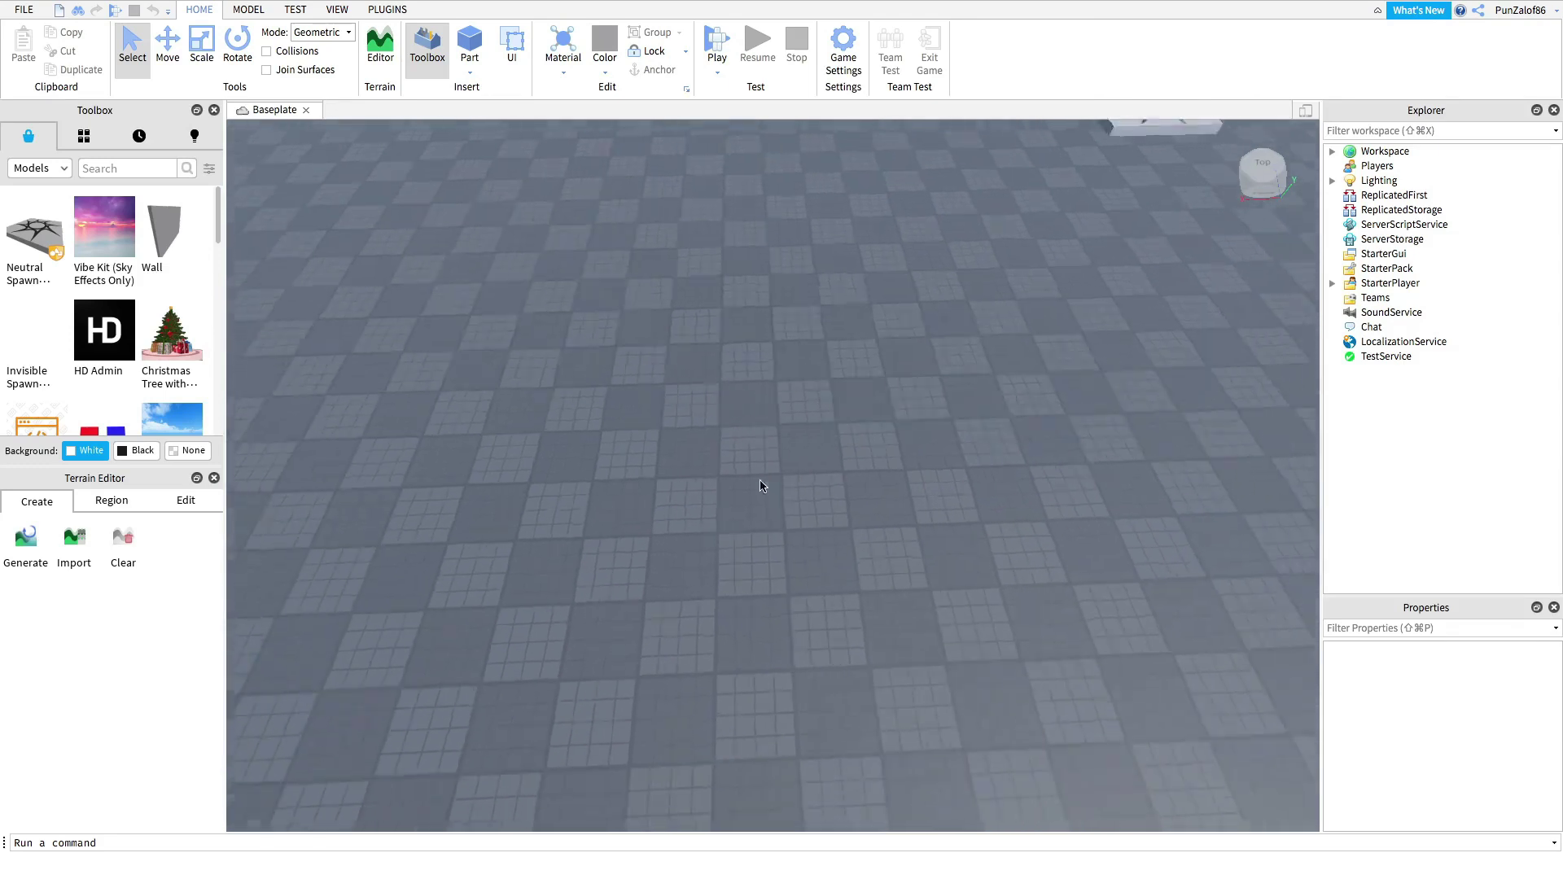
{"action": "key", "text": "w"}
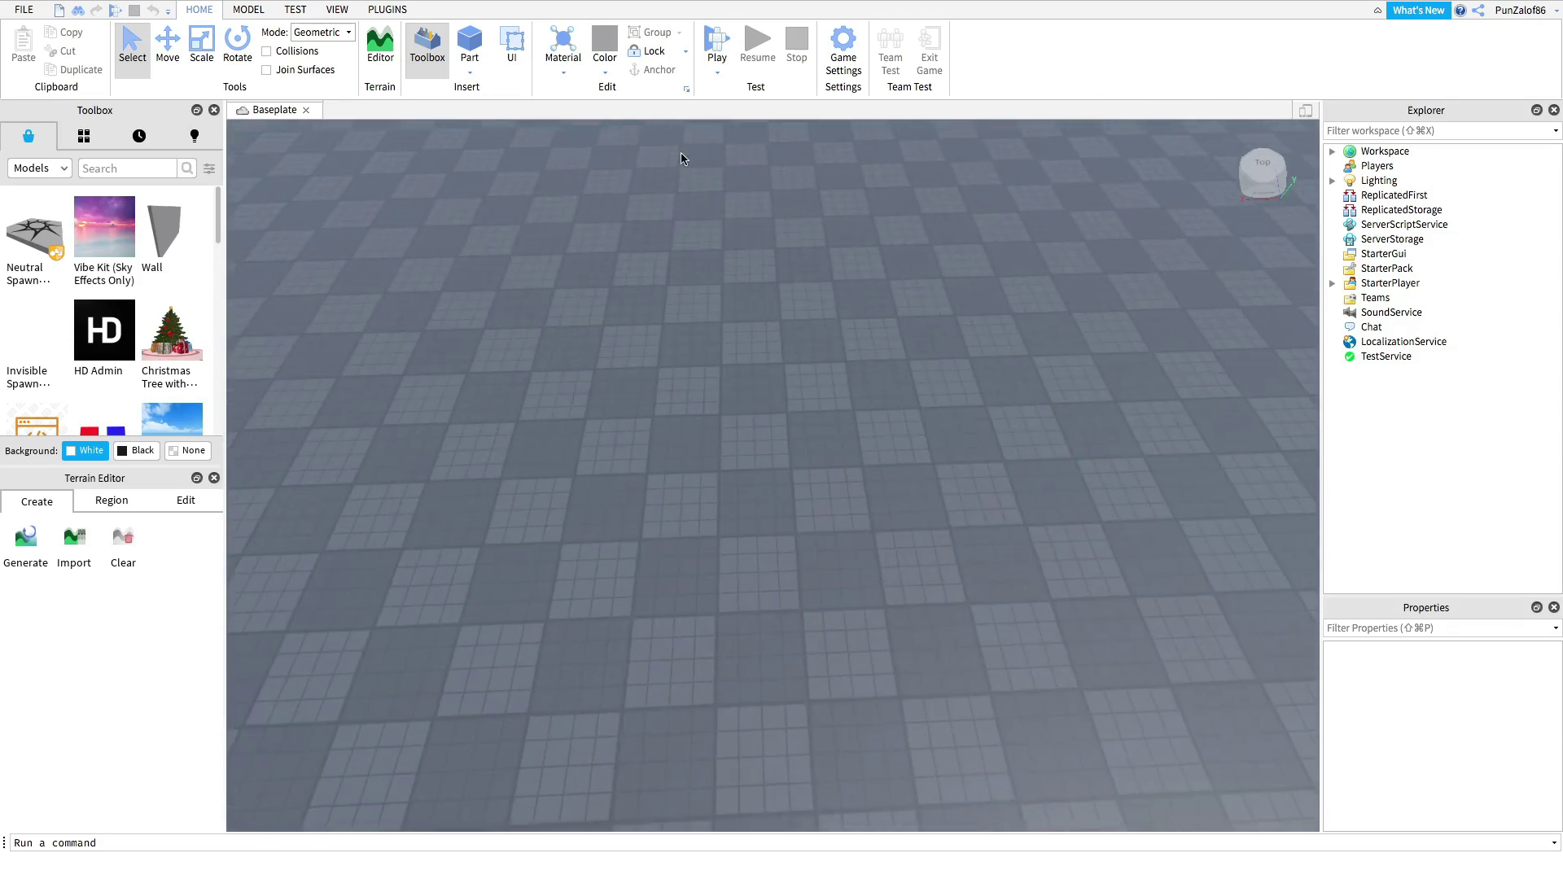
Insert a block part on the baseplate and scale it up into a large upright slab
{"action": "left_click", "coordinate": [563, 73]}
{"action": "left_click", "coordinate": [559, 72]}
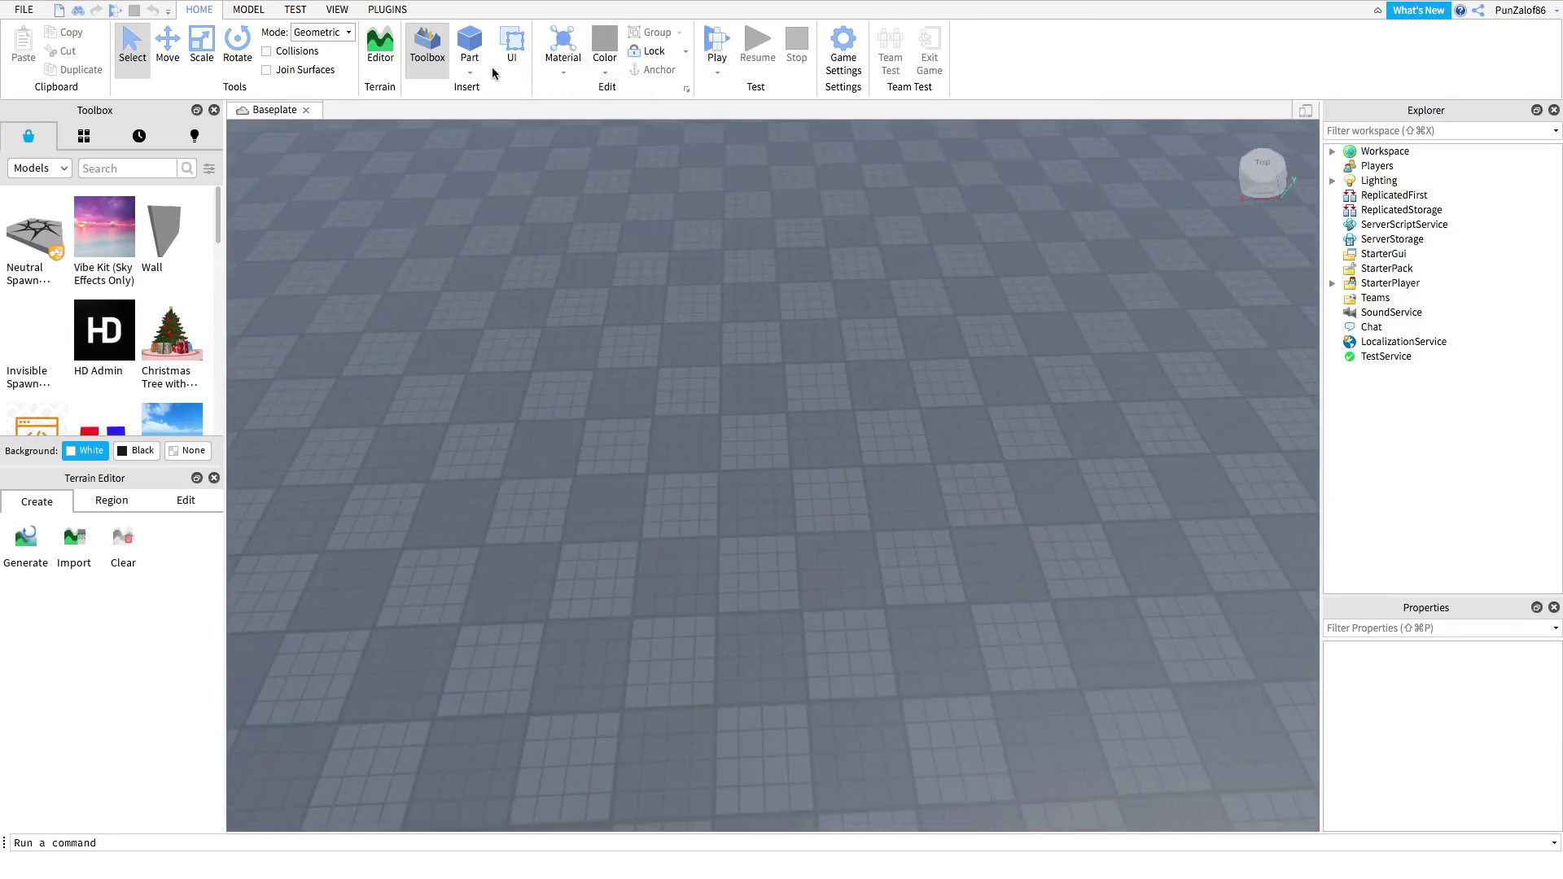
{"action": "left_click", "coordinate": [473, 51]}
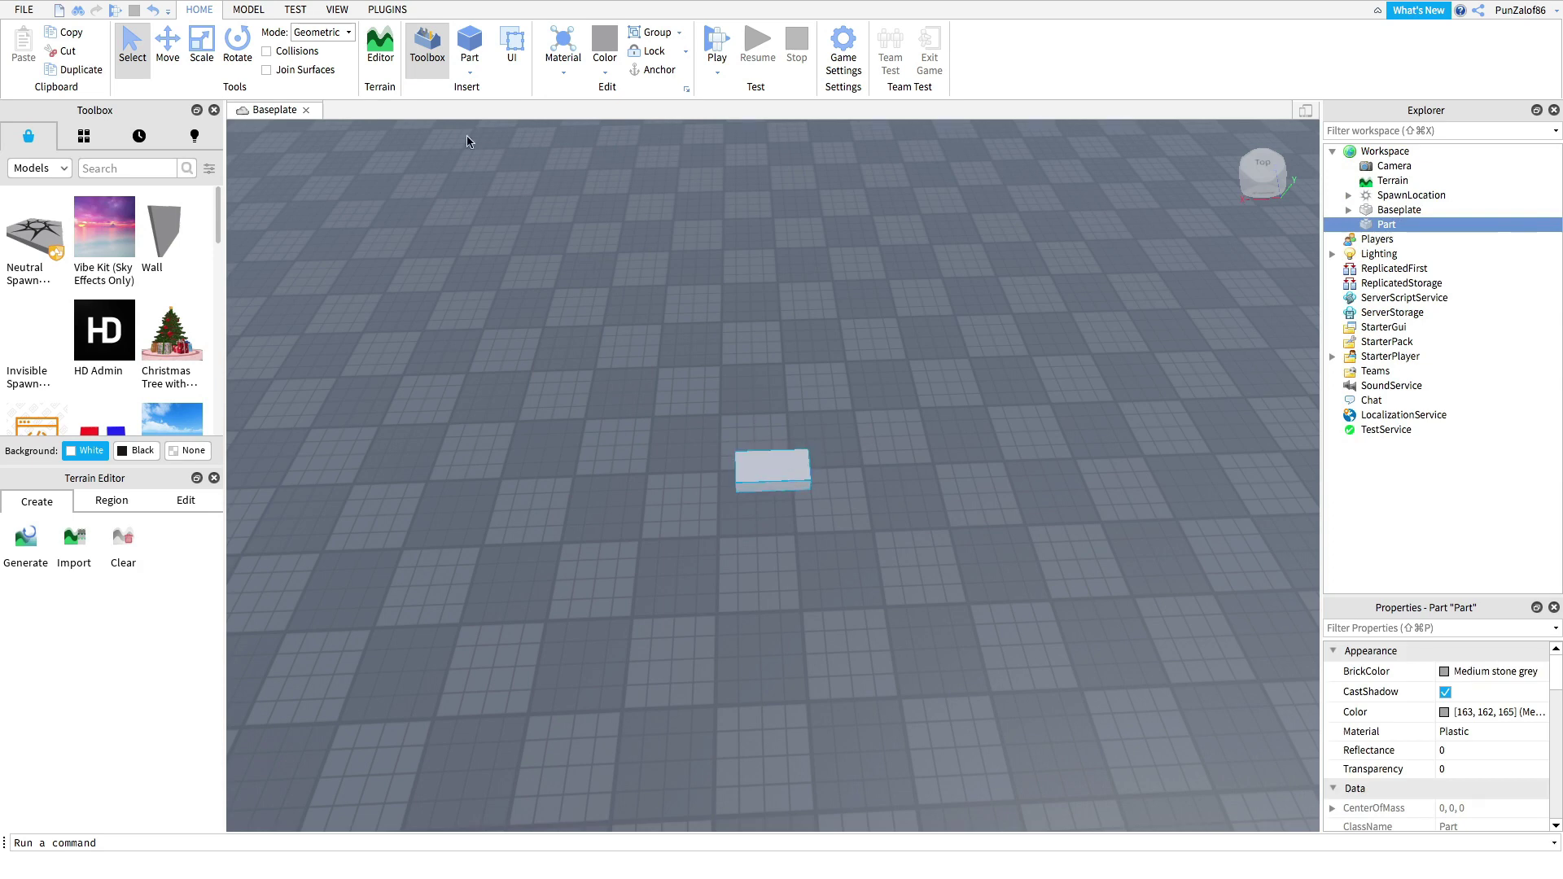
{"action": "left_click", "coordinate": [236, 42]}
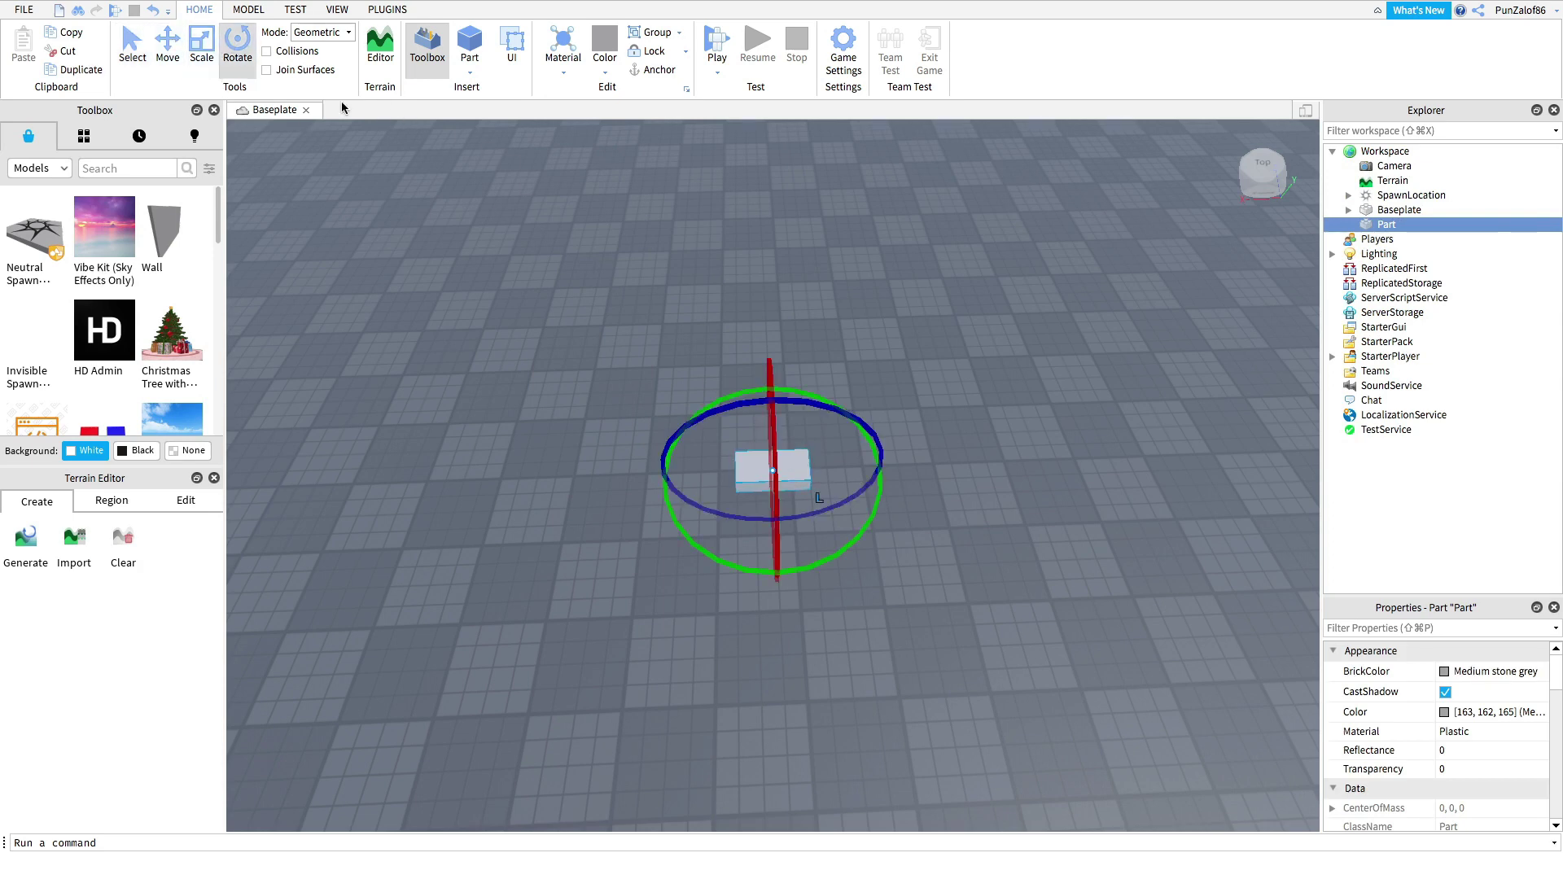
{"action": "left_click", "coordinate": [195, 48]}
{"action": "left_click_drag", "start_coordinate": [771, 432], "coordinate": [771, 369]}
{"action": "right_click_drag", "start_coordinate": [771, 369], "coordinate": [775, 375]}
{"action": "left_click", "coordinate": [914, 545]}
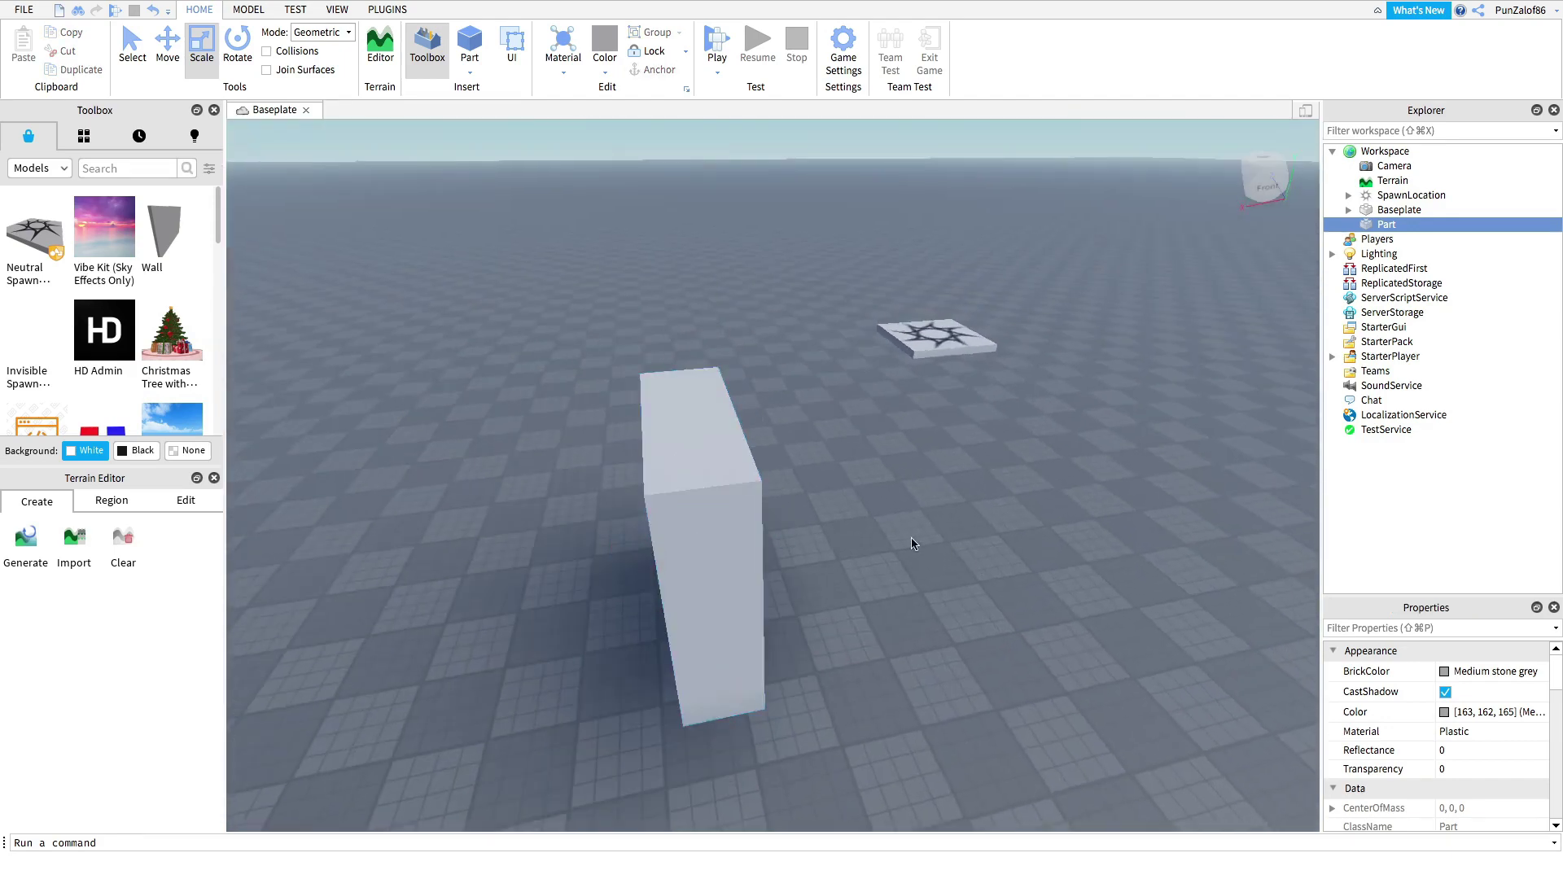
{"action": "right_click_drag", "start_coordinate": [914, 545], "coordinate": [907, 499]}
{"action": "left_click", "coordinate": [906, 499]}
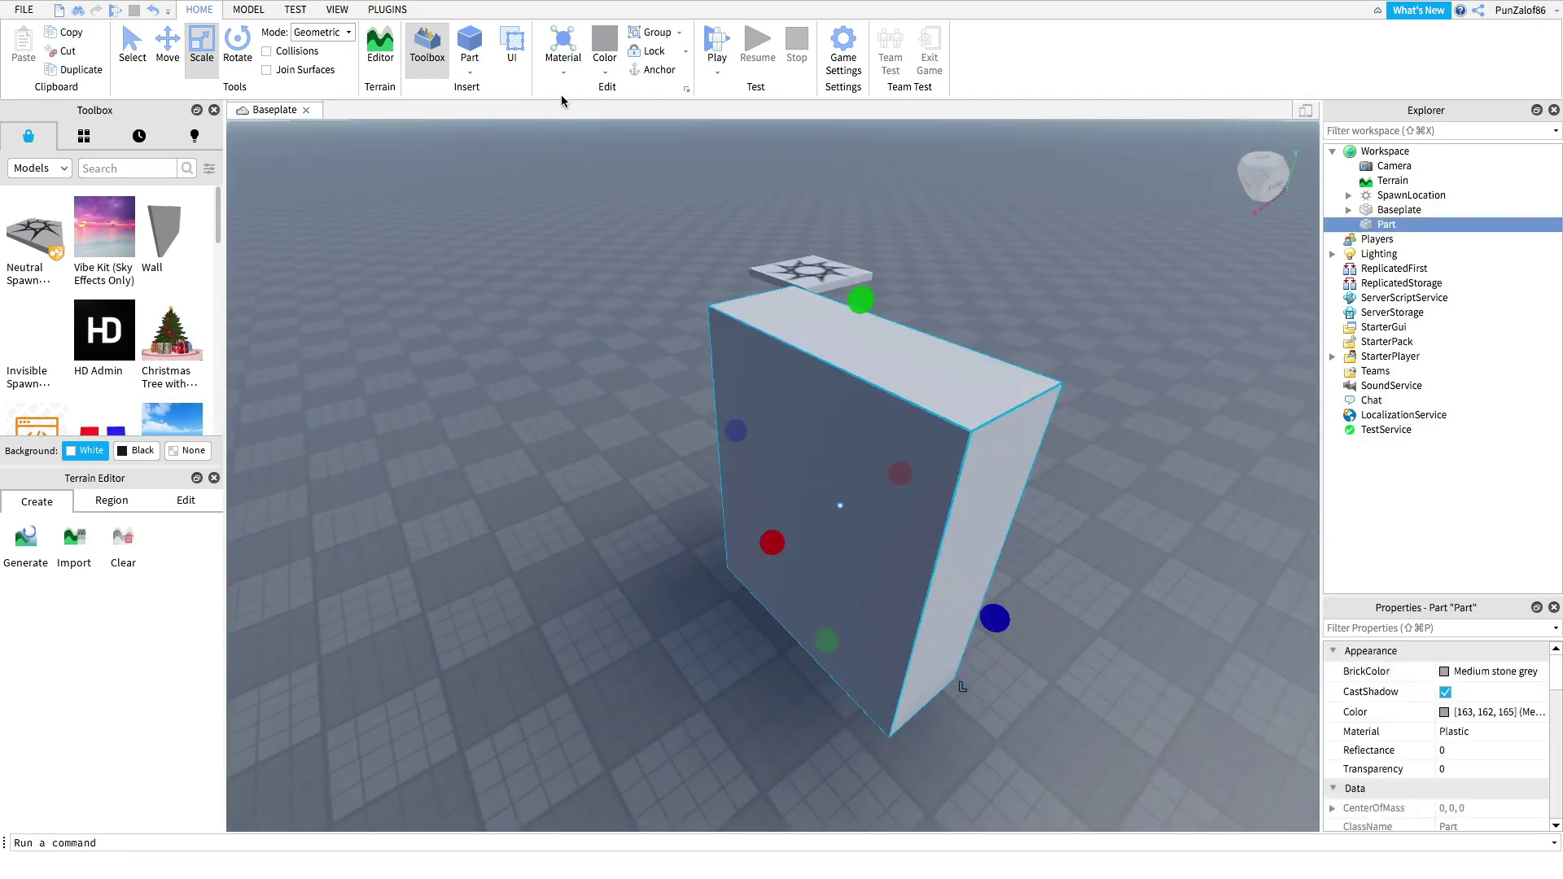
Set the block's material to Neon
{"action": "left_click", "coordinate": [562, 73]}
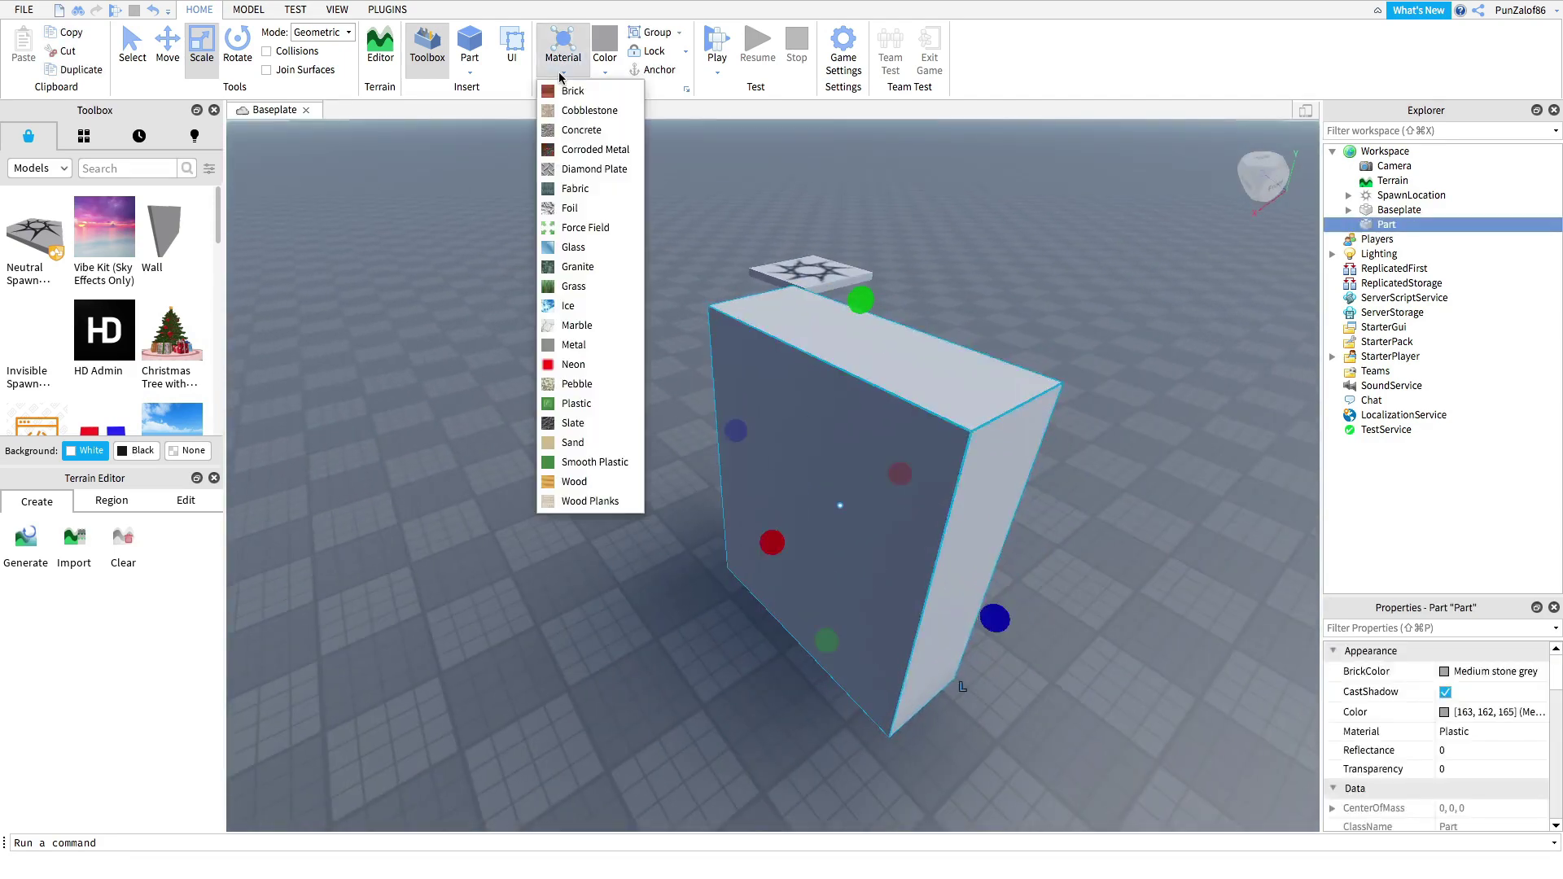
{"action": "left_click", "coordinate": [574, 364]}
{"action": "left_click", "coordinate": [994, 575]}
{"action": "right_click_drag", "start_coordinate": [994, 576], "coordinate": [834, 525]}
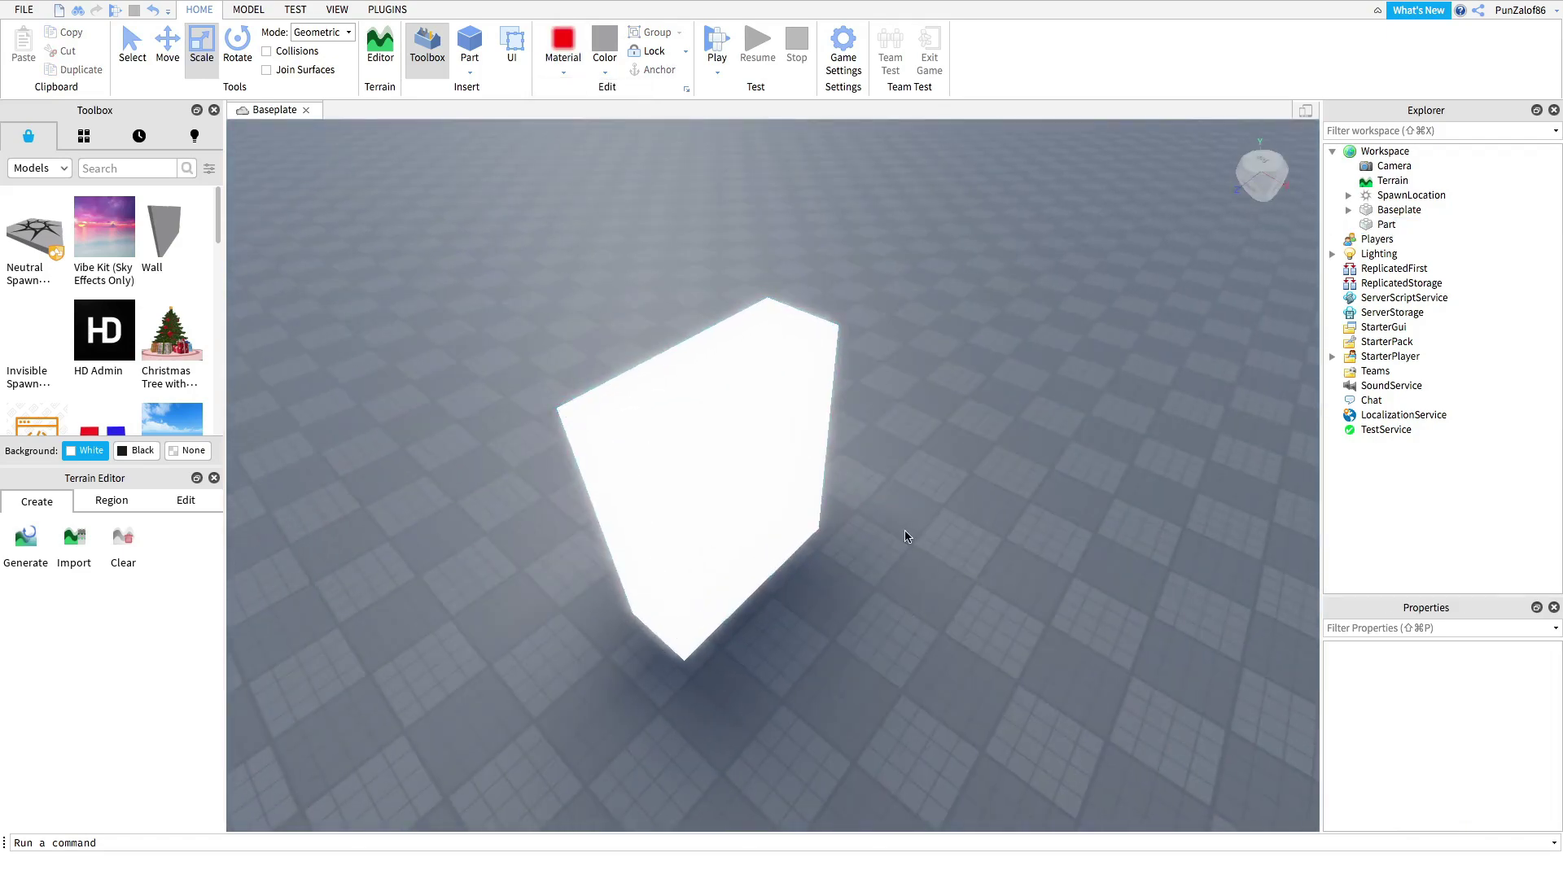
Examine the glow of the neon block from several sides and distances
{"action": "right_click_drag", "start_coordinate": [678, 550], "coordinate": [702, 569]}
{"action": "key", "text": "s"}
{"action": "key", "text": "d"}
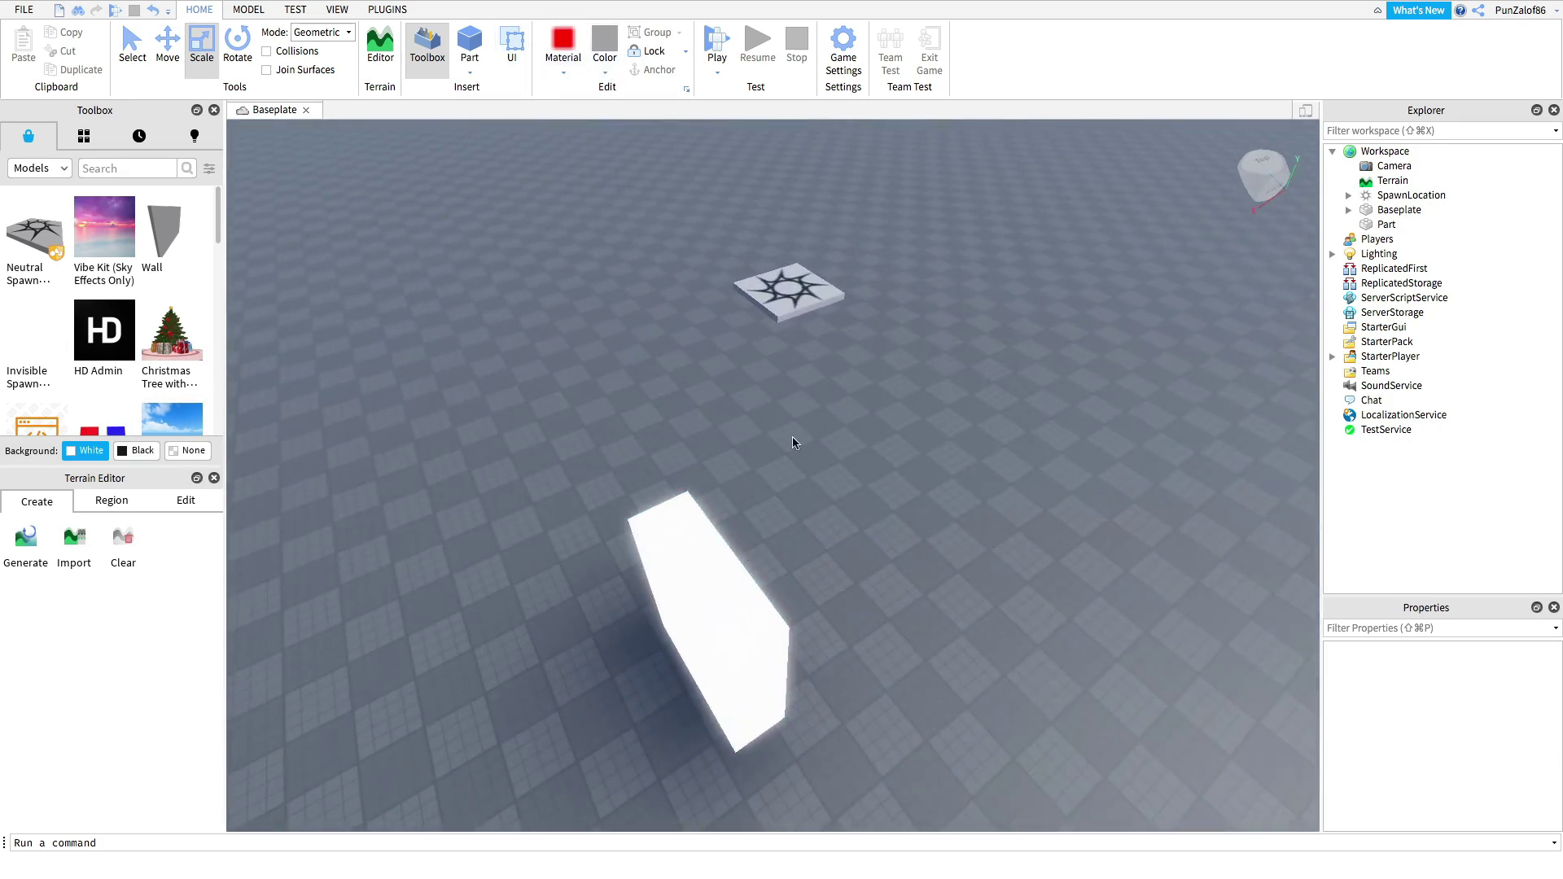
{"action": "right_click_drag", "start_coordinate": [794, 442], "coordinate": [967, 489]}
{"action": "right_click_drag", "start_coordinate": [1131, 646], "coordinate": [771, 413]}
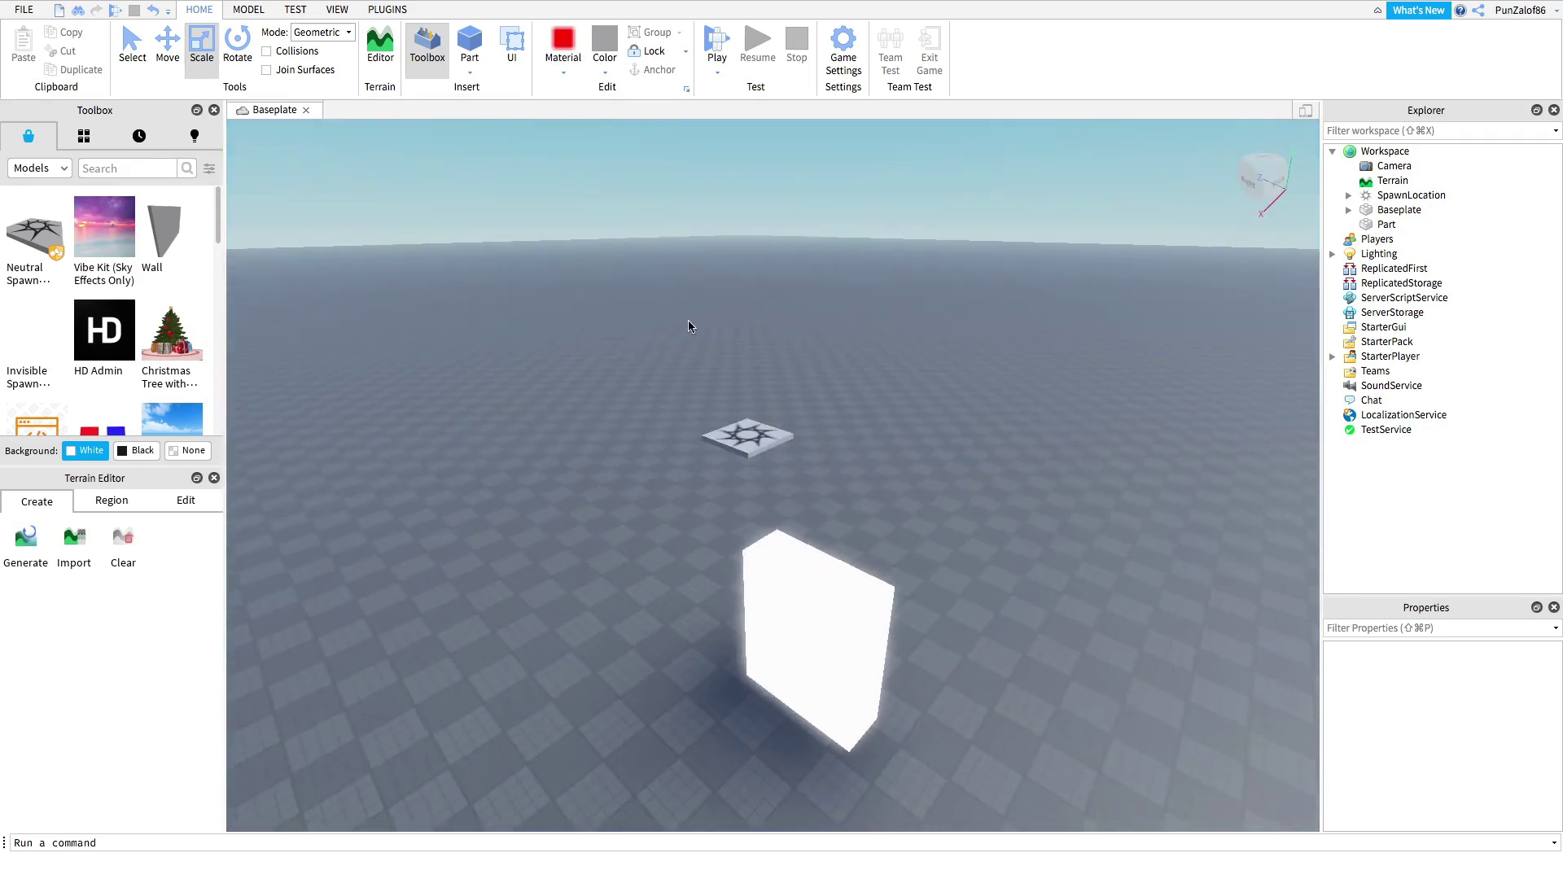
{"action": "right_click_drag", "start_coordinate": [700, 321], "coordinate": [827, 419]}
{"action": "scroll", "coordinate": [827, 418], "scroll_direction": "down", "scroll_amount": 5}
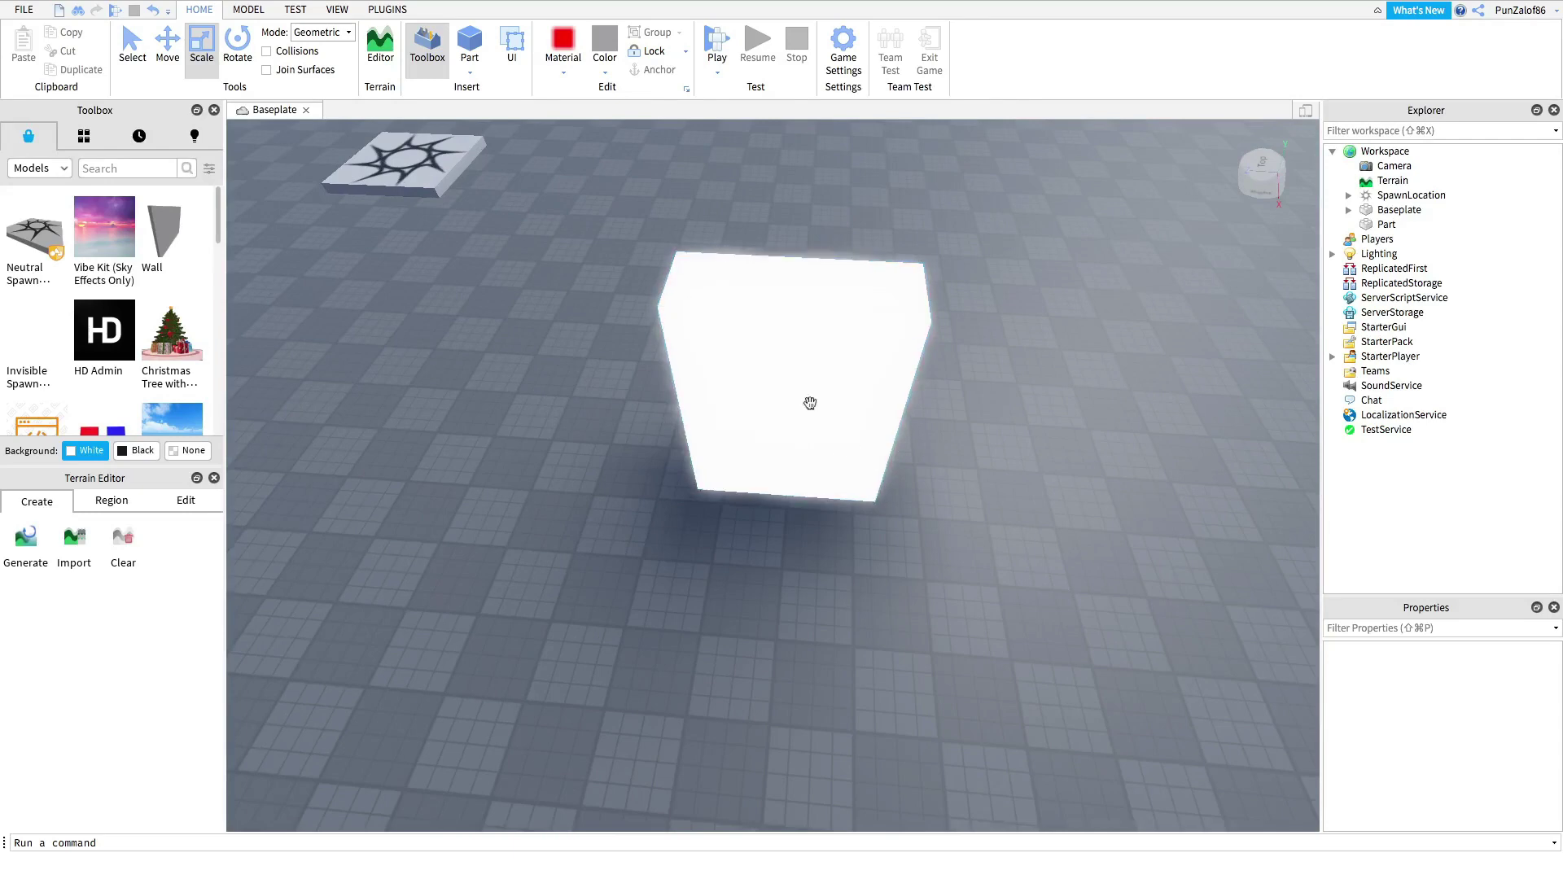
{"action": "scroll", "coordinate": [911, 537], "scroll_direction": "up", "scroll_amount": 4}
{"action": "scroll", "coordinate": [921, 573], "scroll_direction": "down", "scroll_amount": 4}
{"action": "right_click_drag", "start_coordinate": [921, 573], "coordinate": [806, 495]}
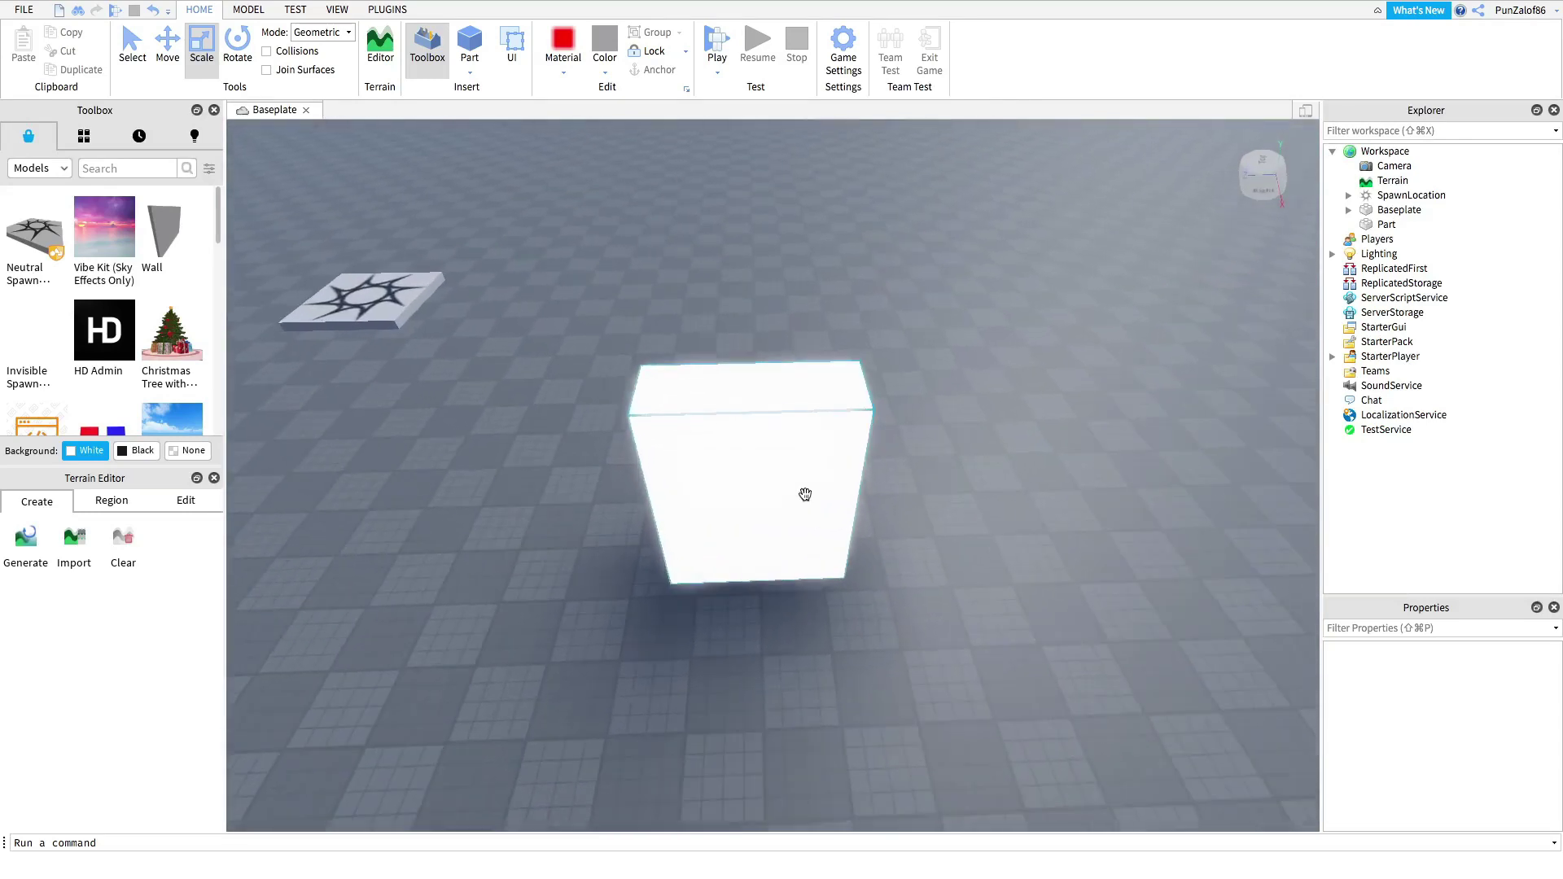
{"action": "scroll", "coordinate": [806, 495], "scroll_direction": "up", "scroll_amount": 3}
{"action": "left_click", "coordinate": [806, 495]}
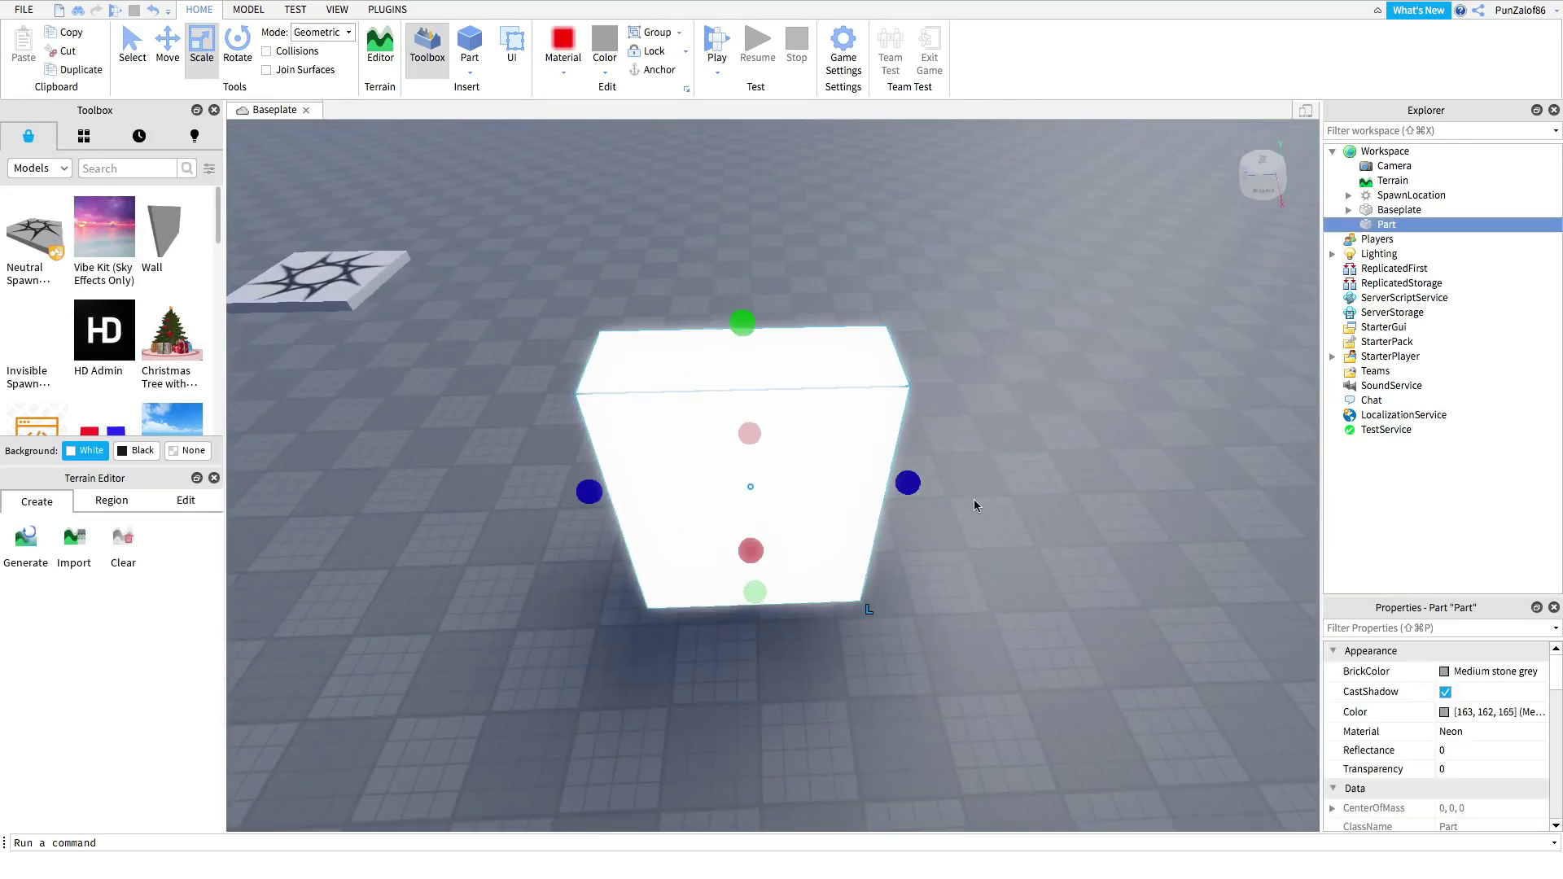
{"action": "right_click", "coordinate": [1456, 228]}
{"action": "left_click", "coordinate": [1191, 405]}
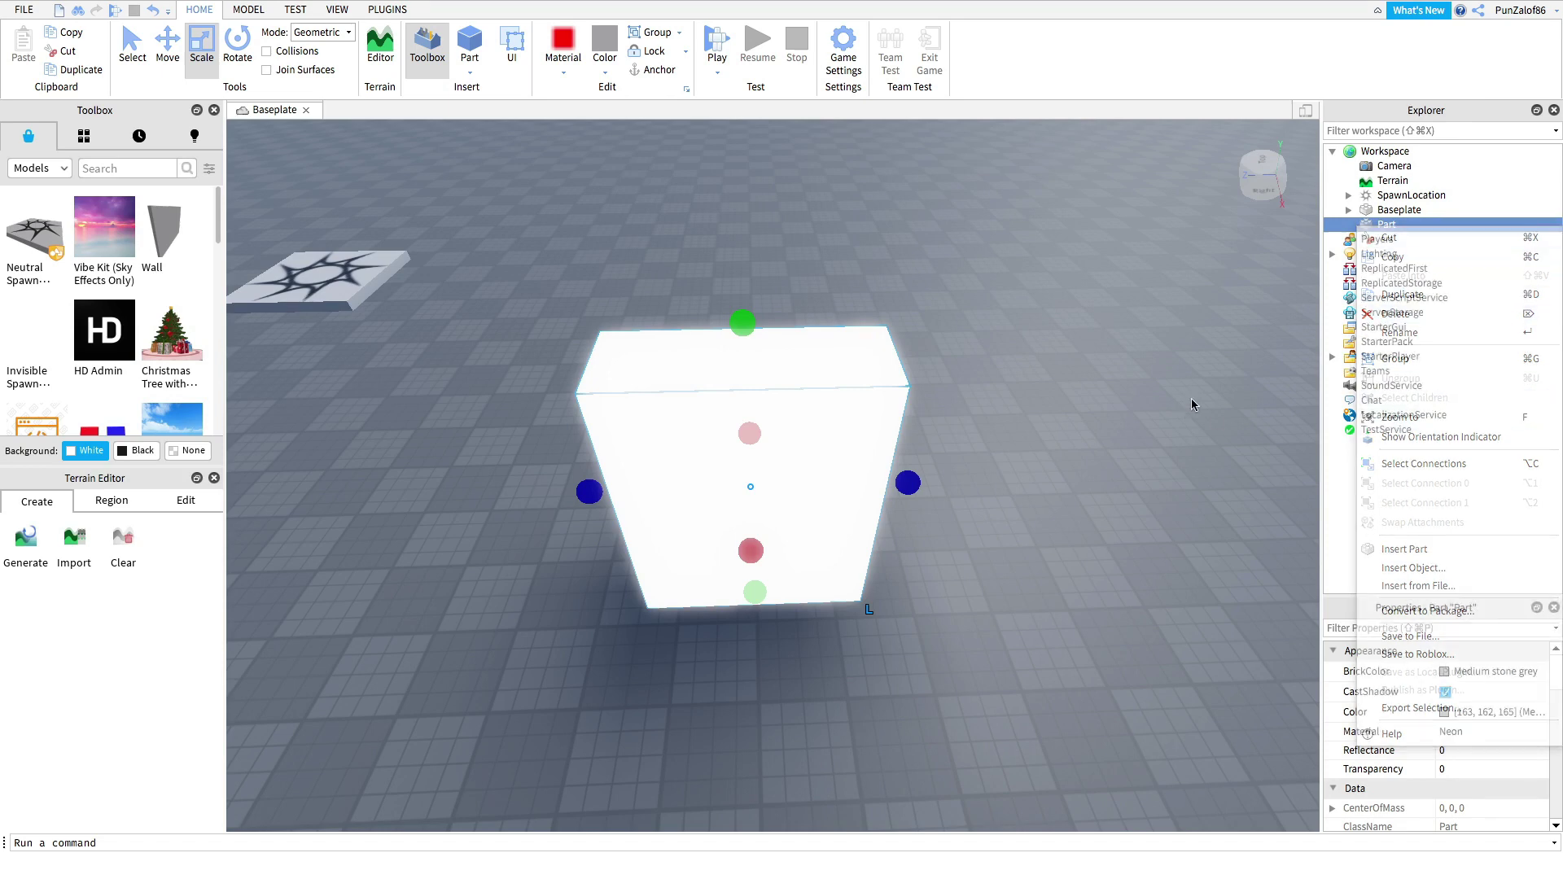
{"action": "left_click", "coordinate": [1406, 225]}
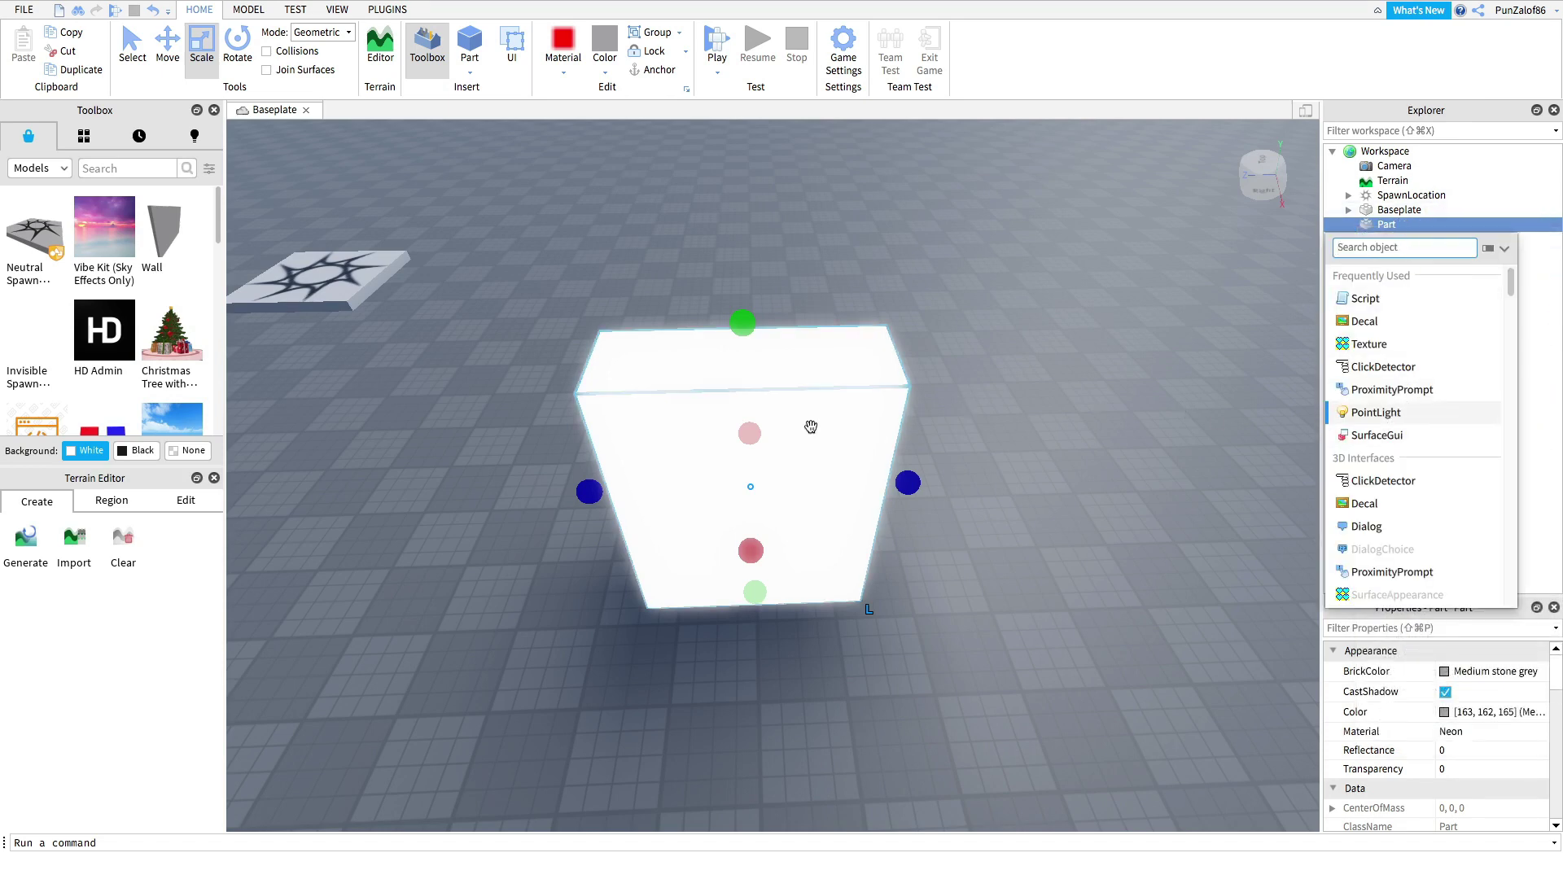
{"action": "left_click", "coordinate": [1048, 423]}
Delete the neon block from the workspace
{"action": "scroll", "coordinate": [1042, 422], "scroll_direction": "down", "scroll_amount": 3}
{"action": "left_click", "coordinate": [845, 413]}
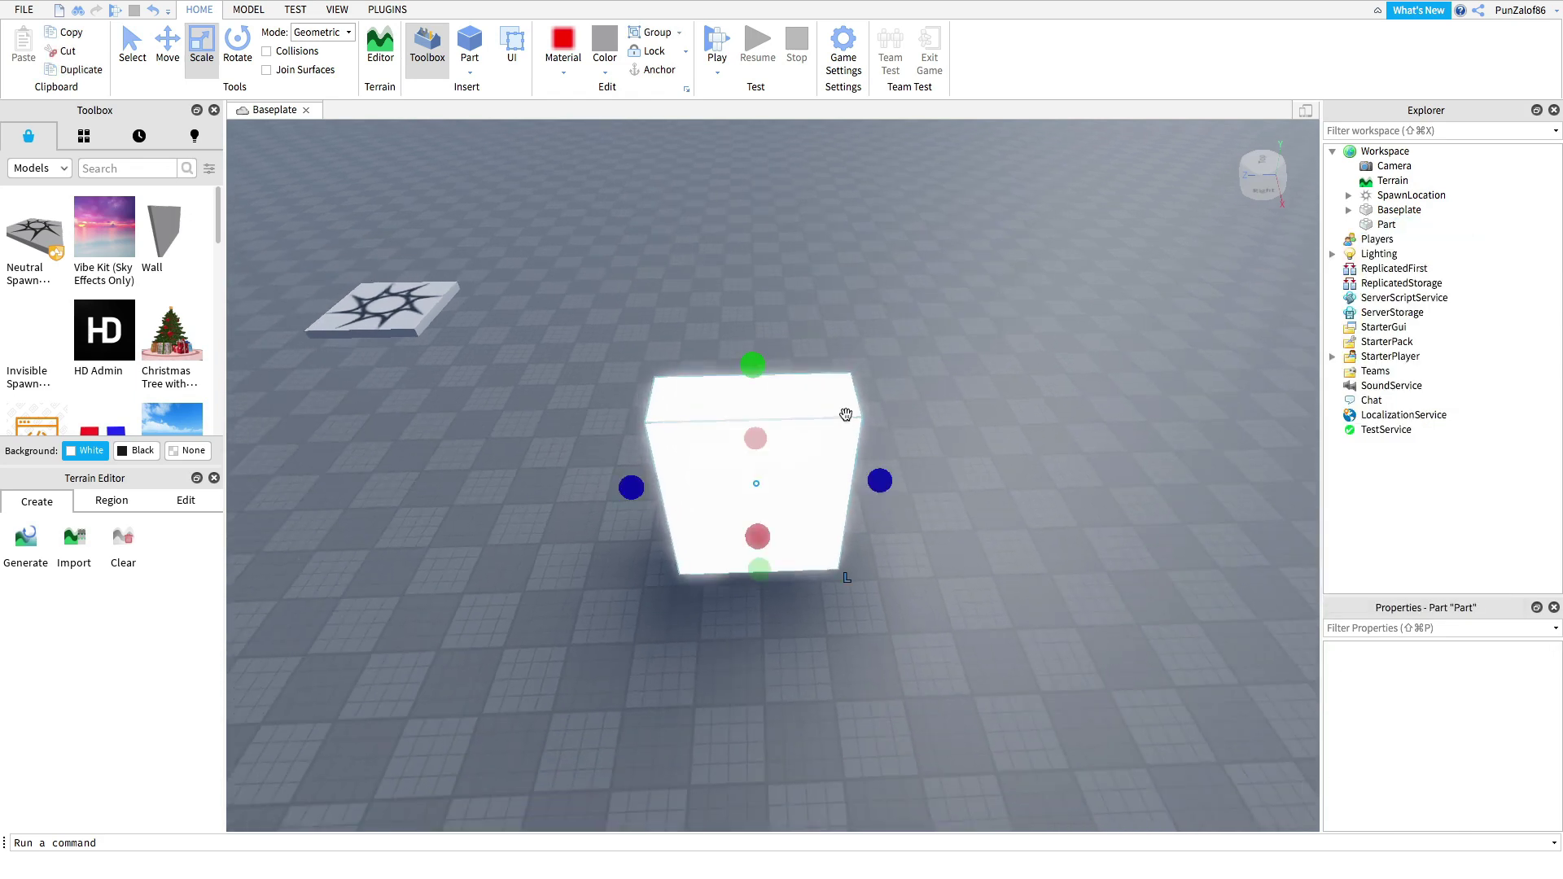
{"action": "key", "text": "Delete"}
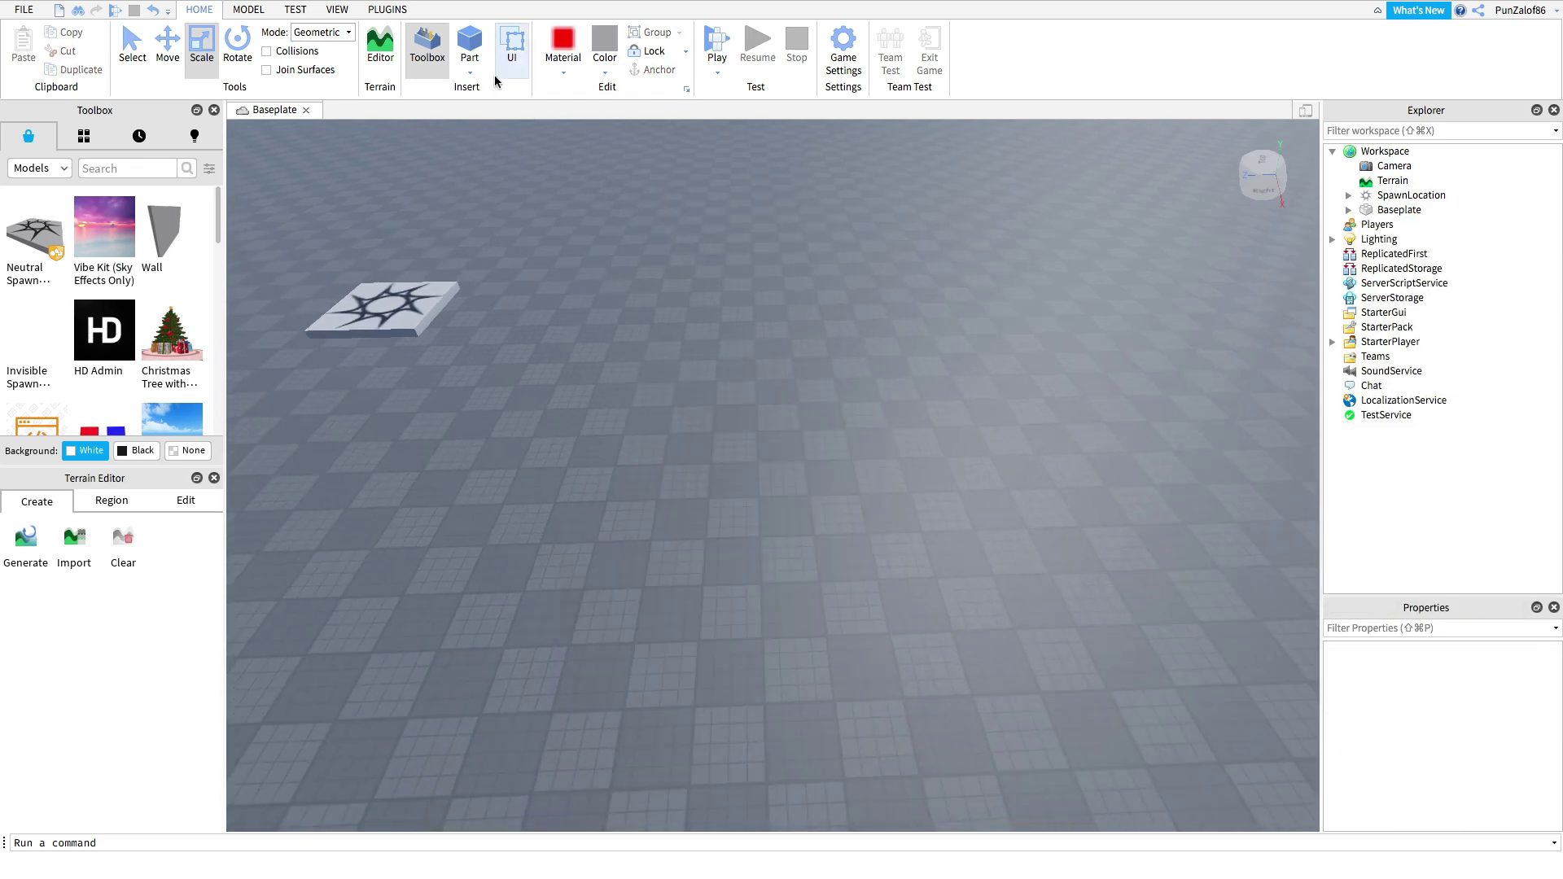
Insert a sphere part on the baseplate and scale it up into a large ball
{"action": "left_click", "coordinate": [474, 73]}
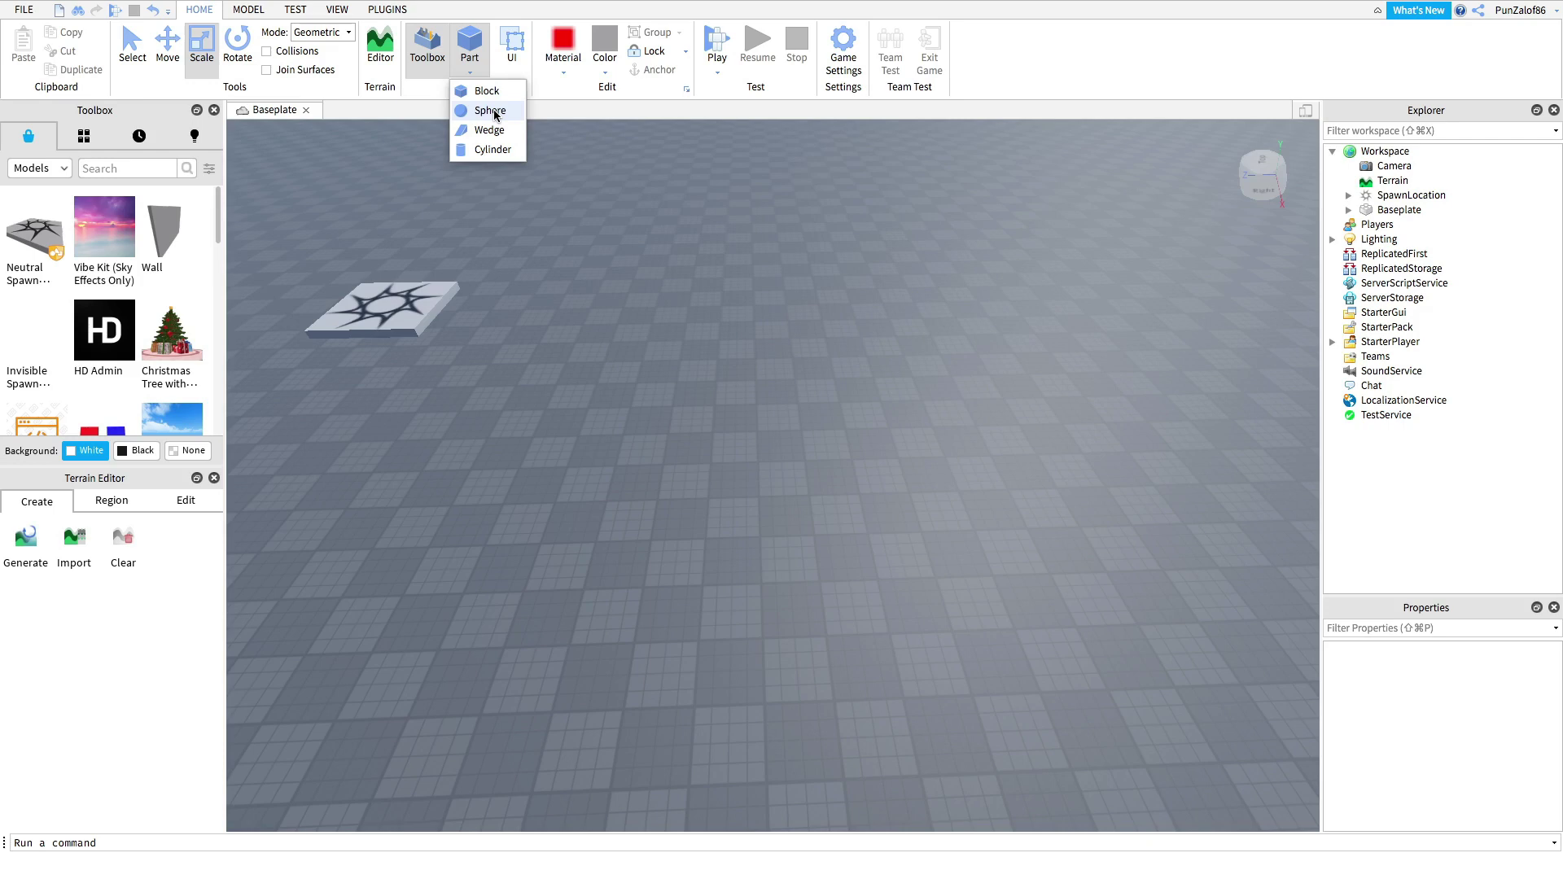
{"action": "left_click", "coordinate": [493, 114]}
{"action": "right_click_drag", "start_coordinate": [833, 363], "coordinate": [826, 354]}
{"action": "left_click_drag", "start_coordinate": [758, 317], "coordinate": [748, 194]}
{"action": "left_click_drag", "start_coordinate": [817, 298], "coordinate": [798, 423]}
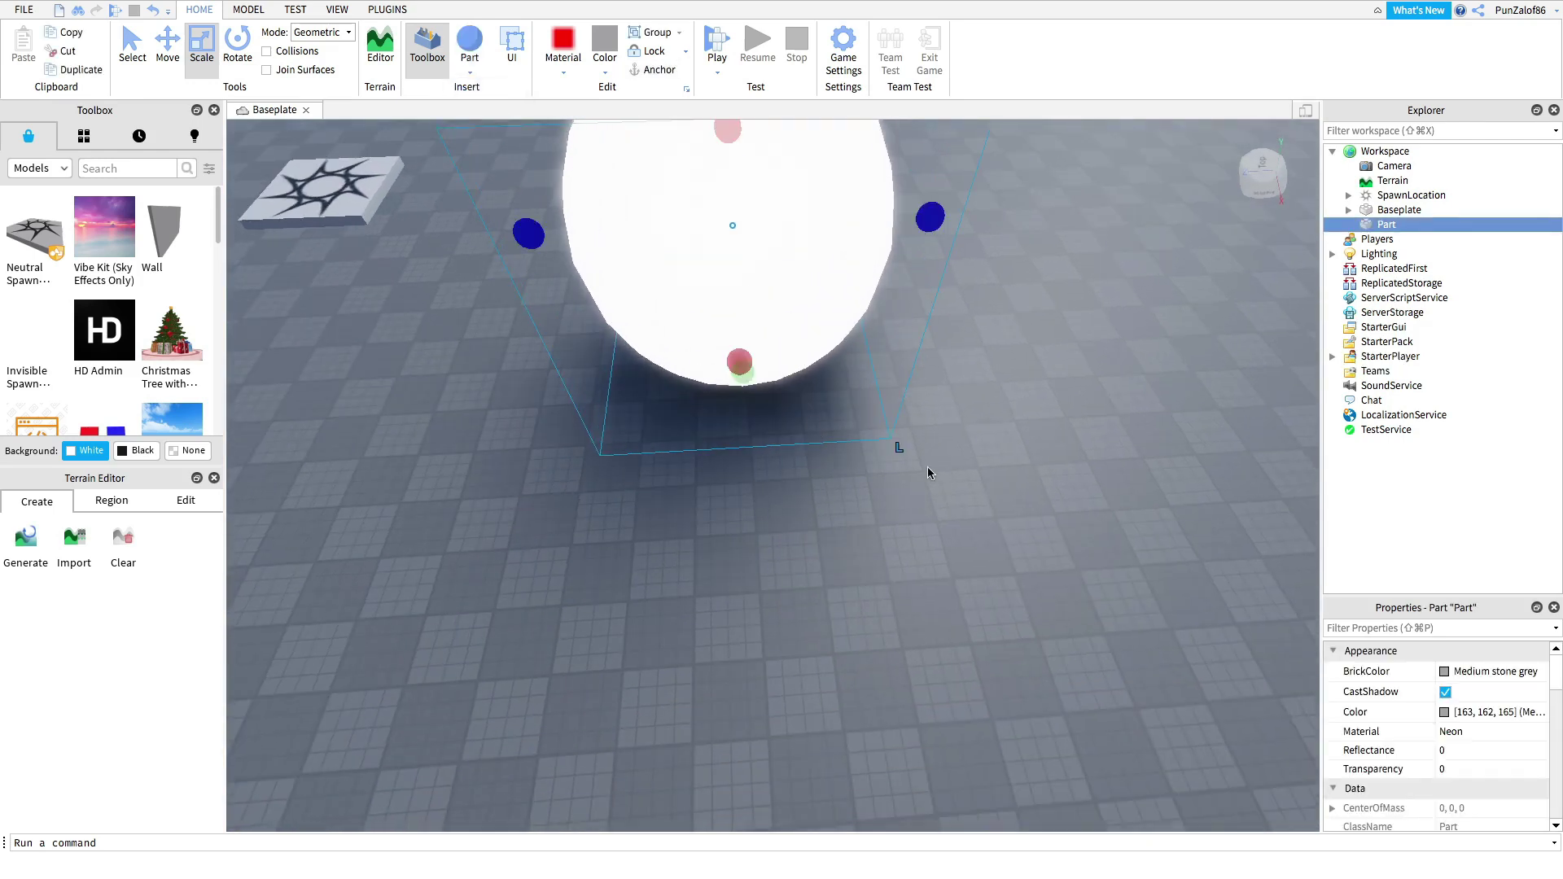
{"action": "left_click", "coordinate": [1119, 466]}
{"action": "right_click_drag", "start_coordinate": [1120, 466], "coordinate": [1120, 466]}
{"action": "left_click", "coordinate": [856, 455]}
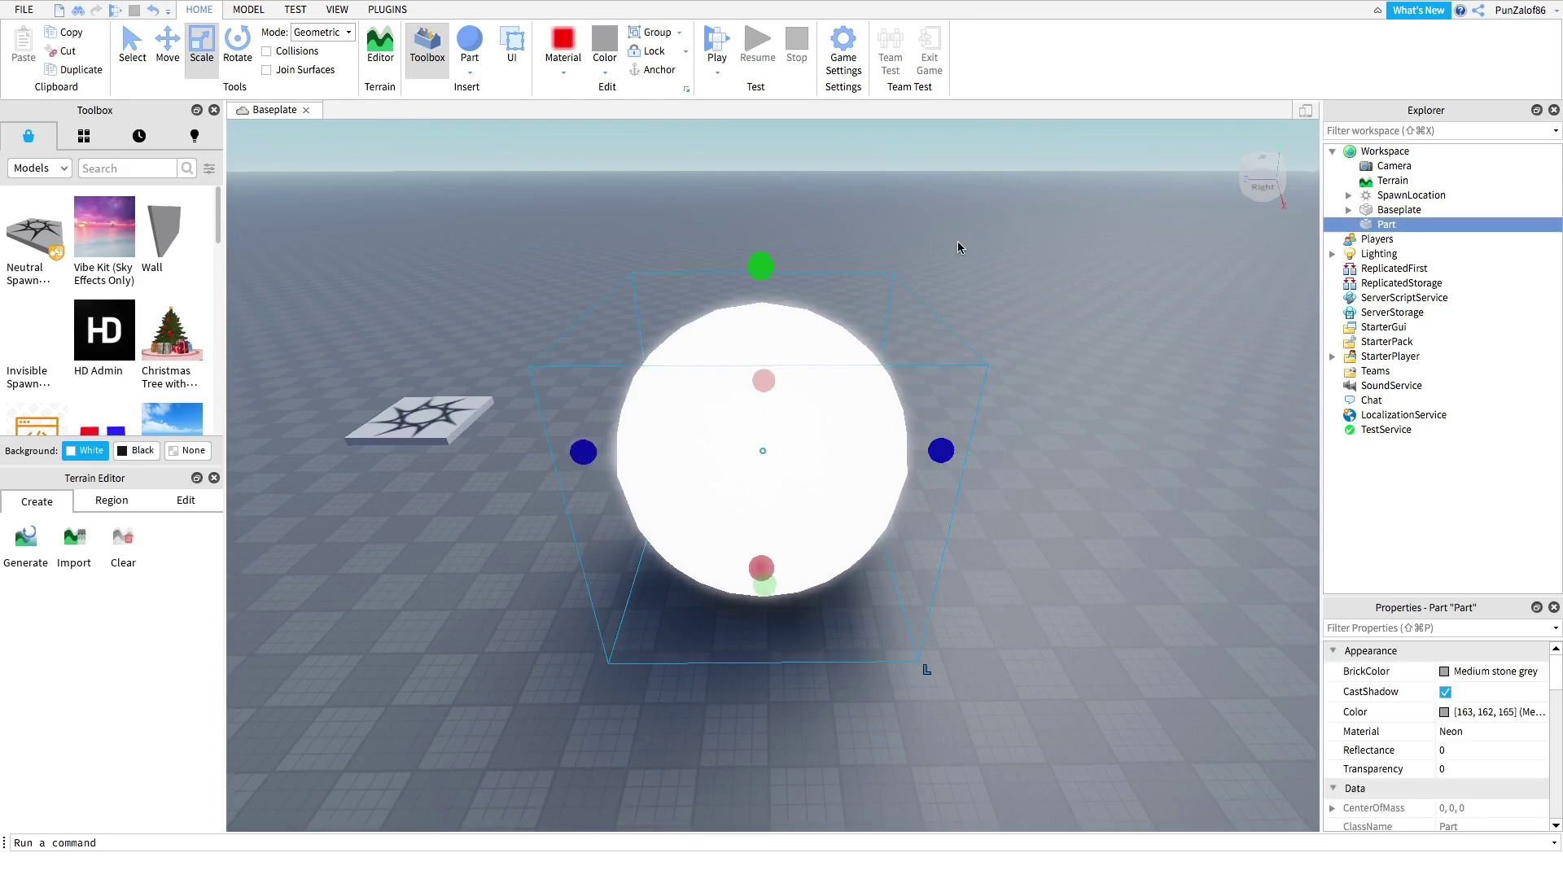
Apply the Neon material to the large sphere
{"action": "left_click", "coordinate": [567, 75]}
{"action": "left_click", "coordinate": [571, 363]}
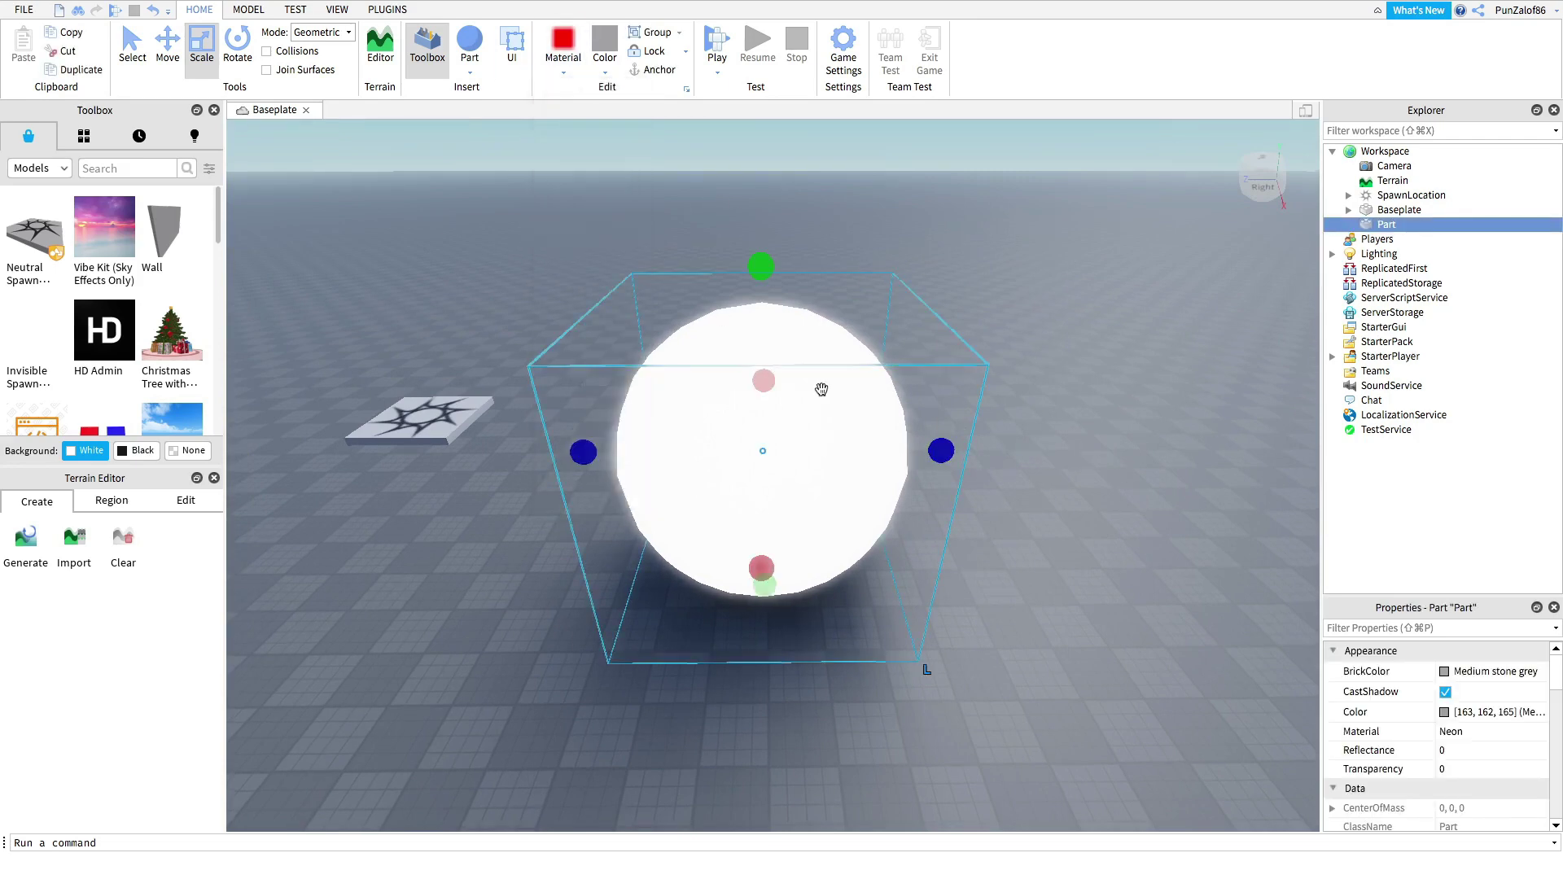
{"action": "left_click", "coordinate": [1019, 312]}
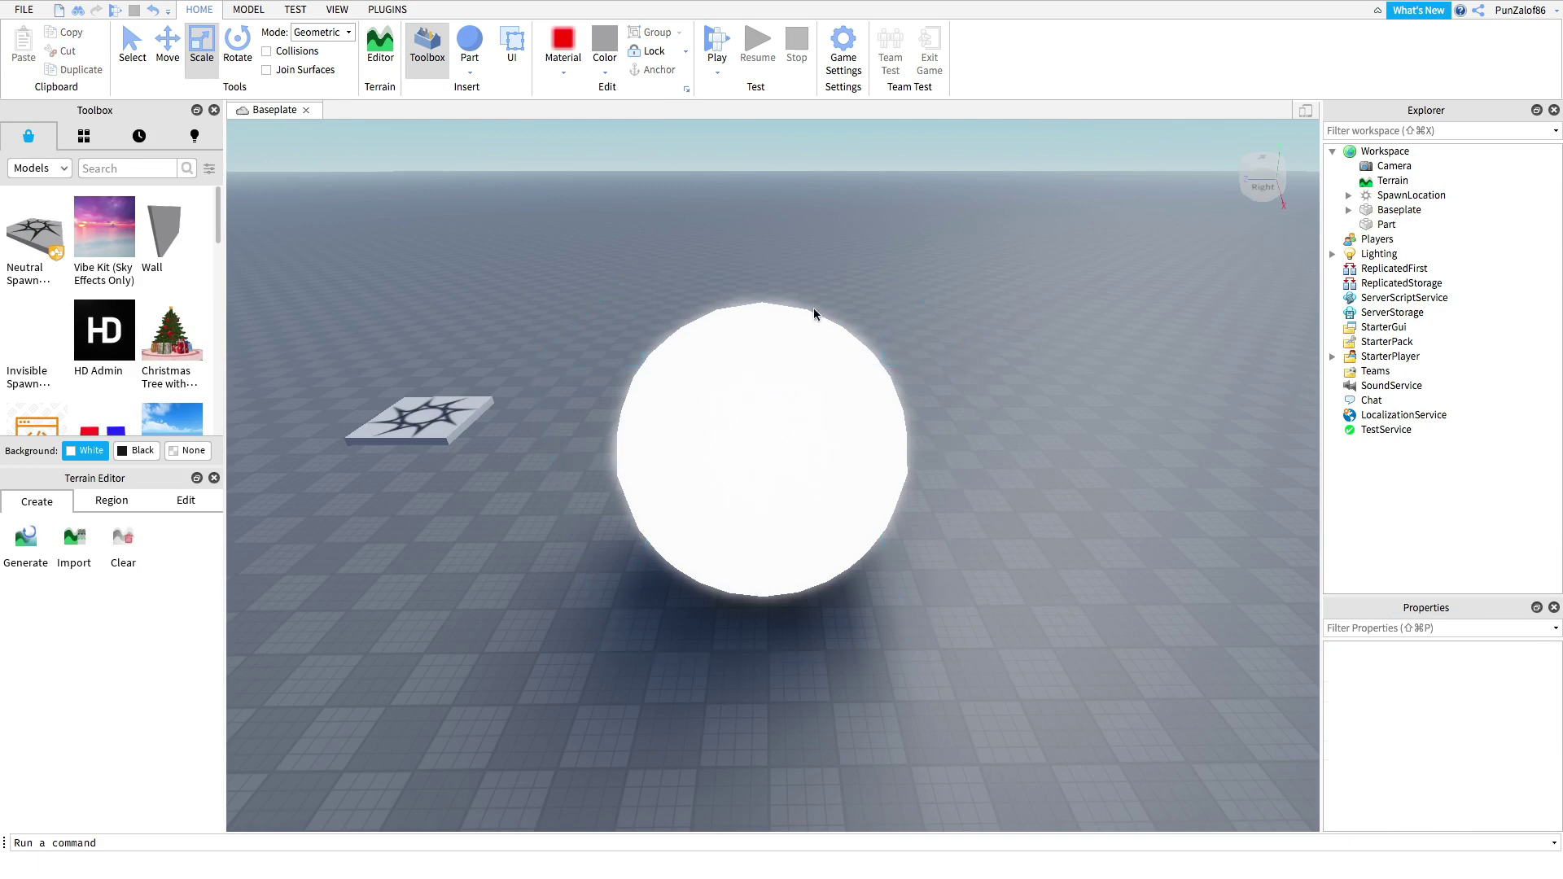
Set the sphere's material to Brick and deselect the sphere
{"action": "left_click", "coordinate": [768, 332]}
{"action": "left_click", "coordinate": [470, 69]}
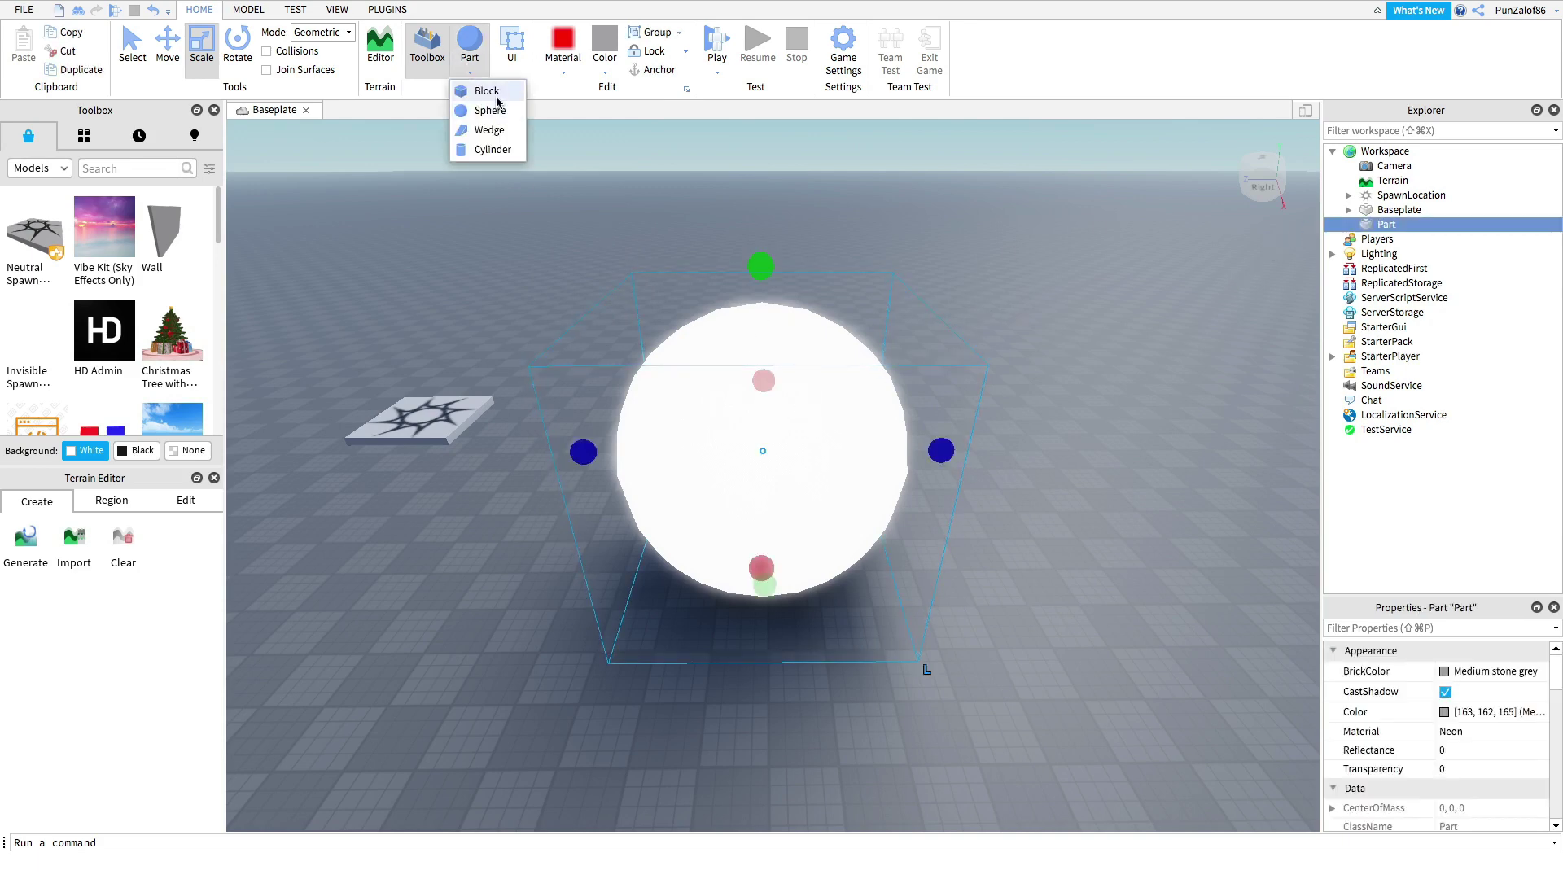
{"action": "left_click", "coordinate": [563, 73]}
{"action": "left_click", "coordinate": [563, 73]}
{"action": "left_click", "coordinate": [570, 91]}
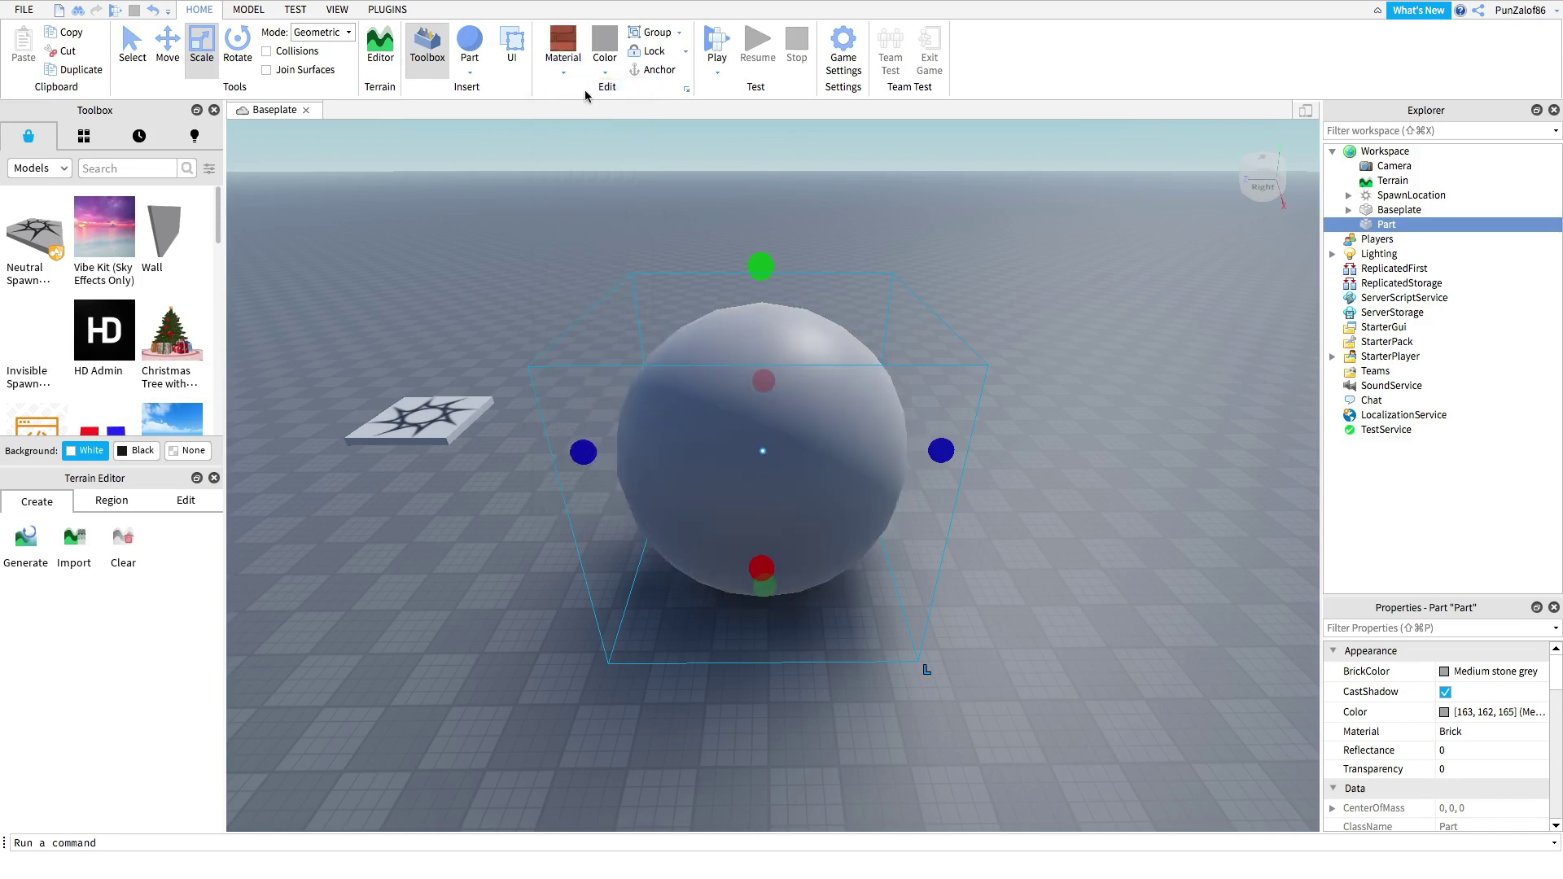
{"action": "left_click", "coordinate": [1015, 289]}
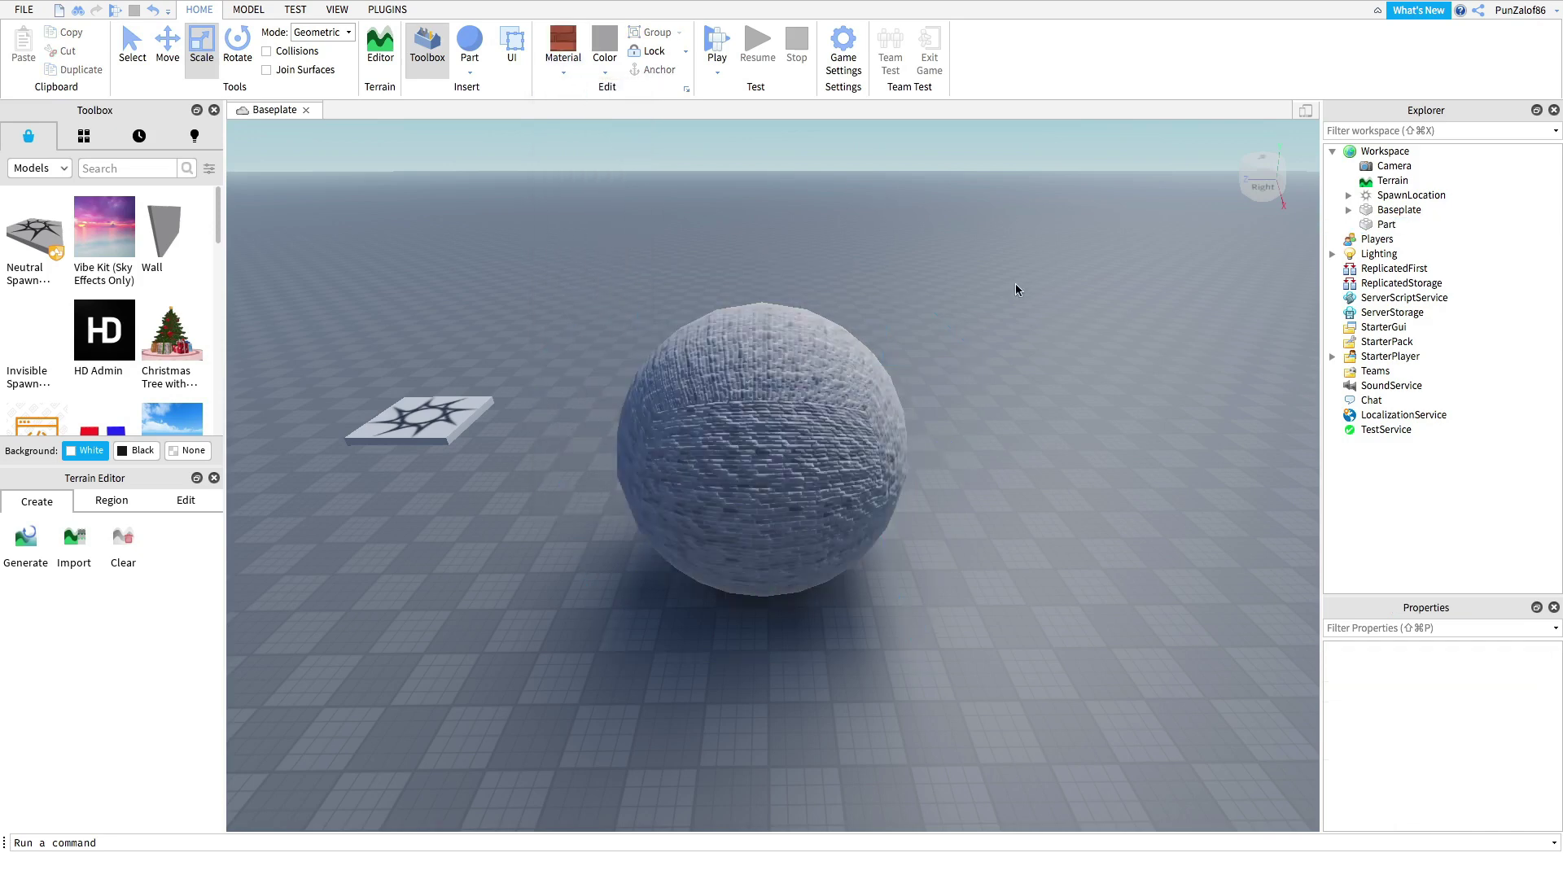
Switch the sphere's material back to Neon and deselect the sphere
{"action": "left_click", "coordinate": [562, 72]}
{"action": "left_click", "coordinate": [574, 364]}
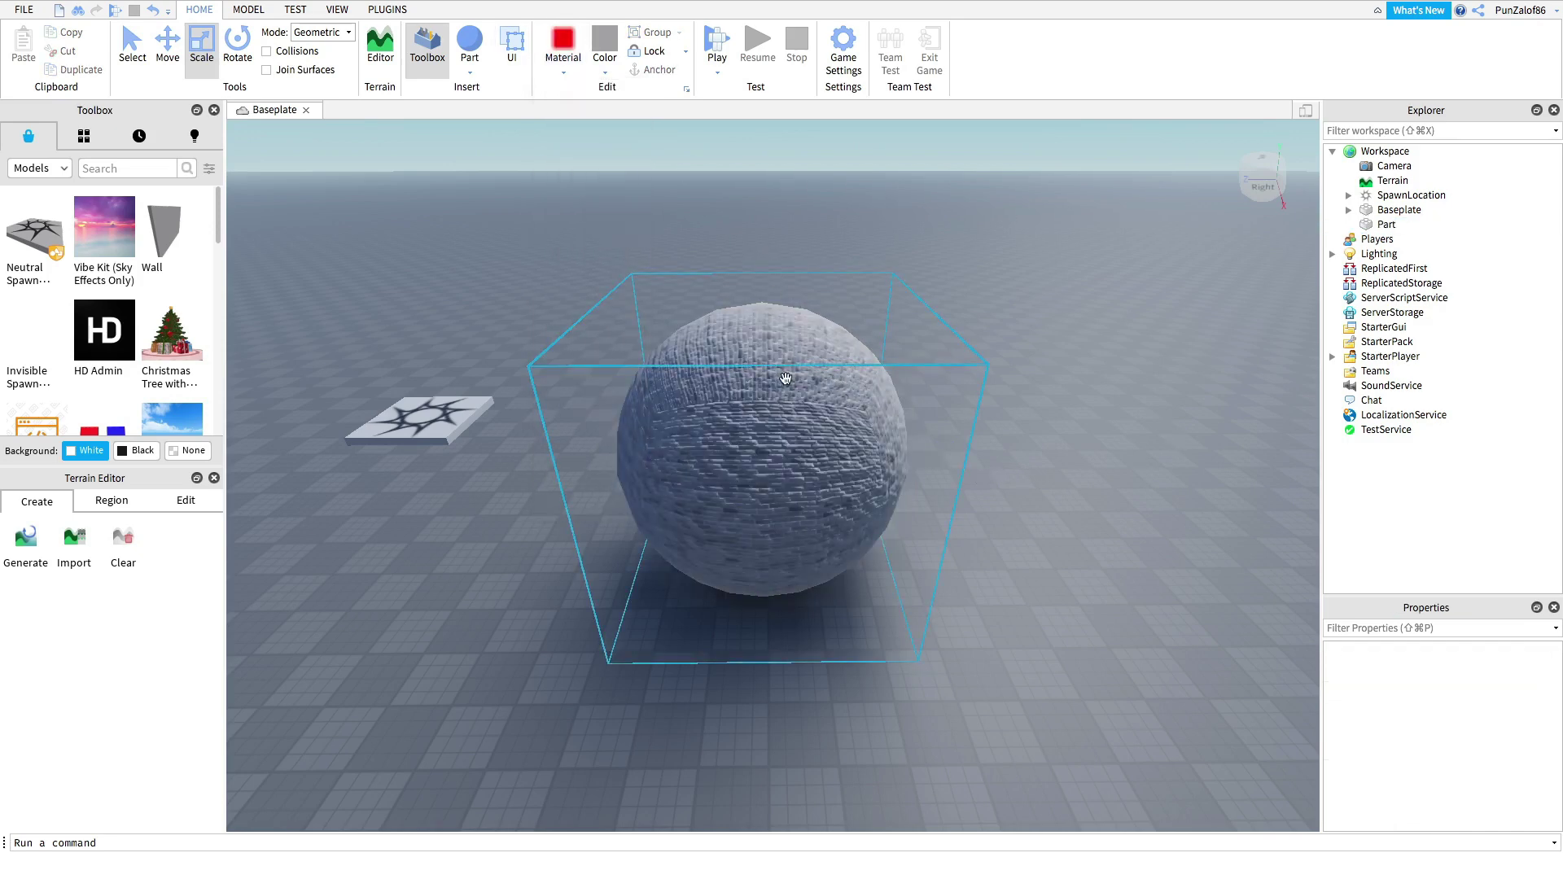
{"action": "left_click", "coordinate": [773, 382]}
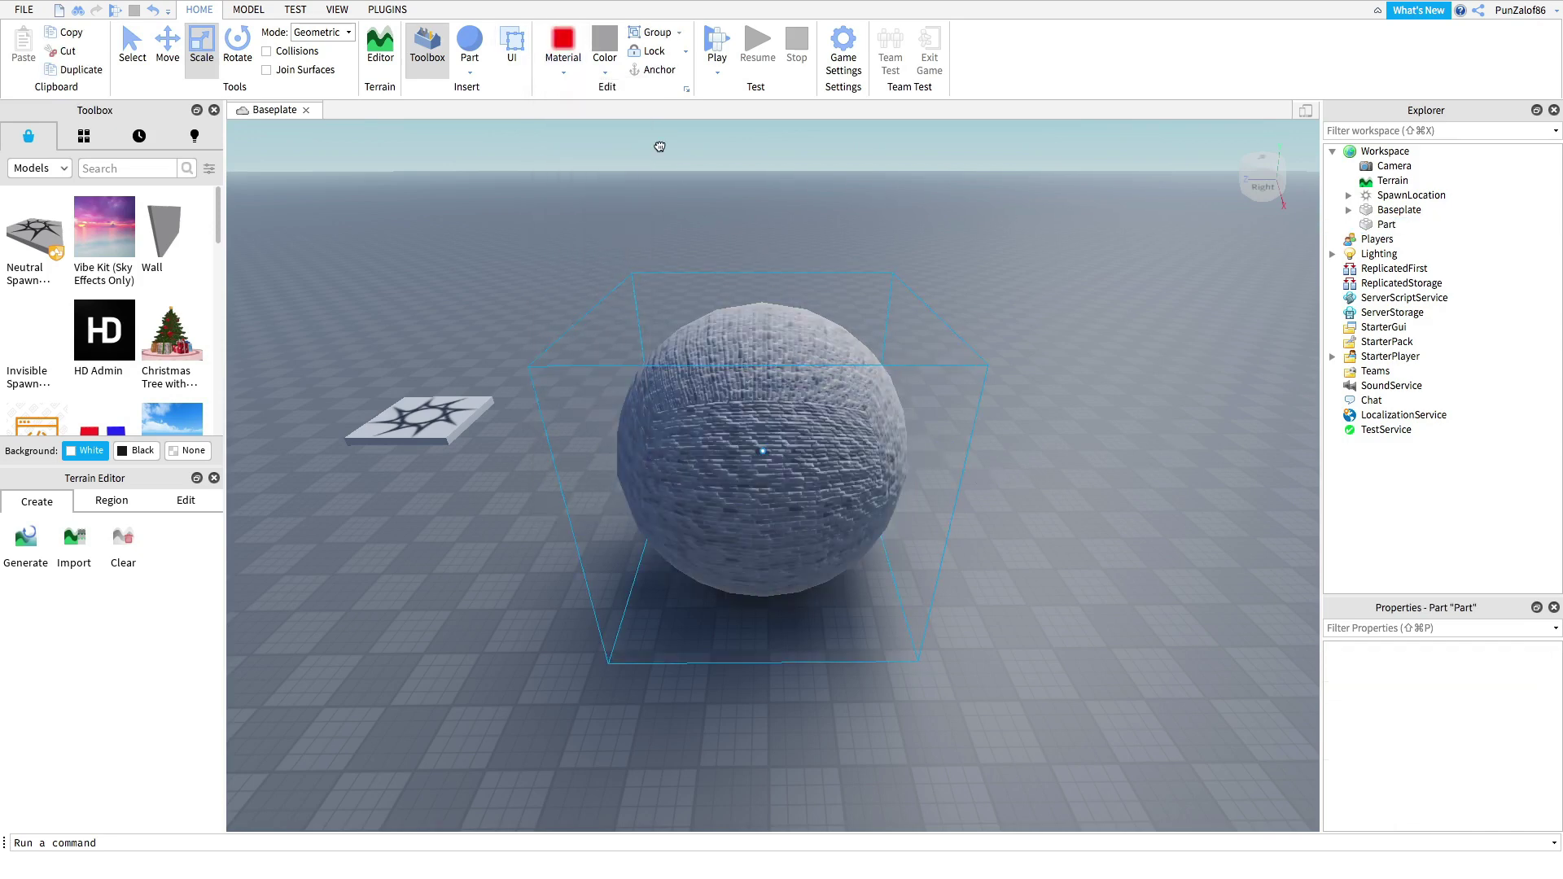
{"action": "left_click", "coordinate": [563, 74]}
{"action": "left_click", "coordinate": [574, 350]}
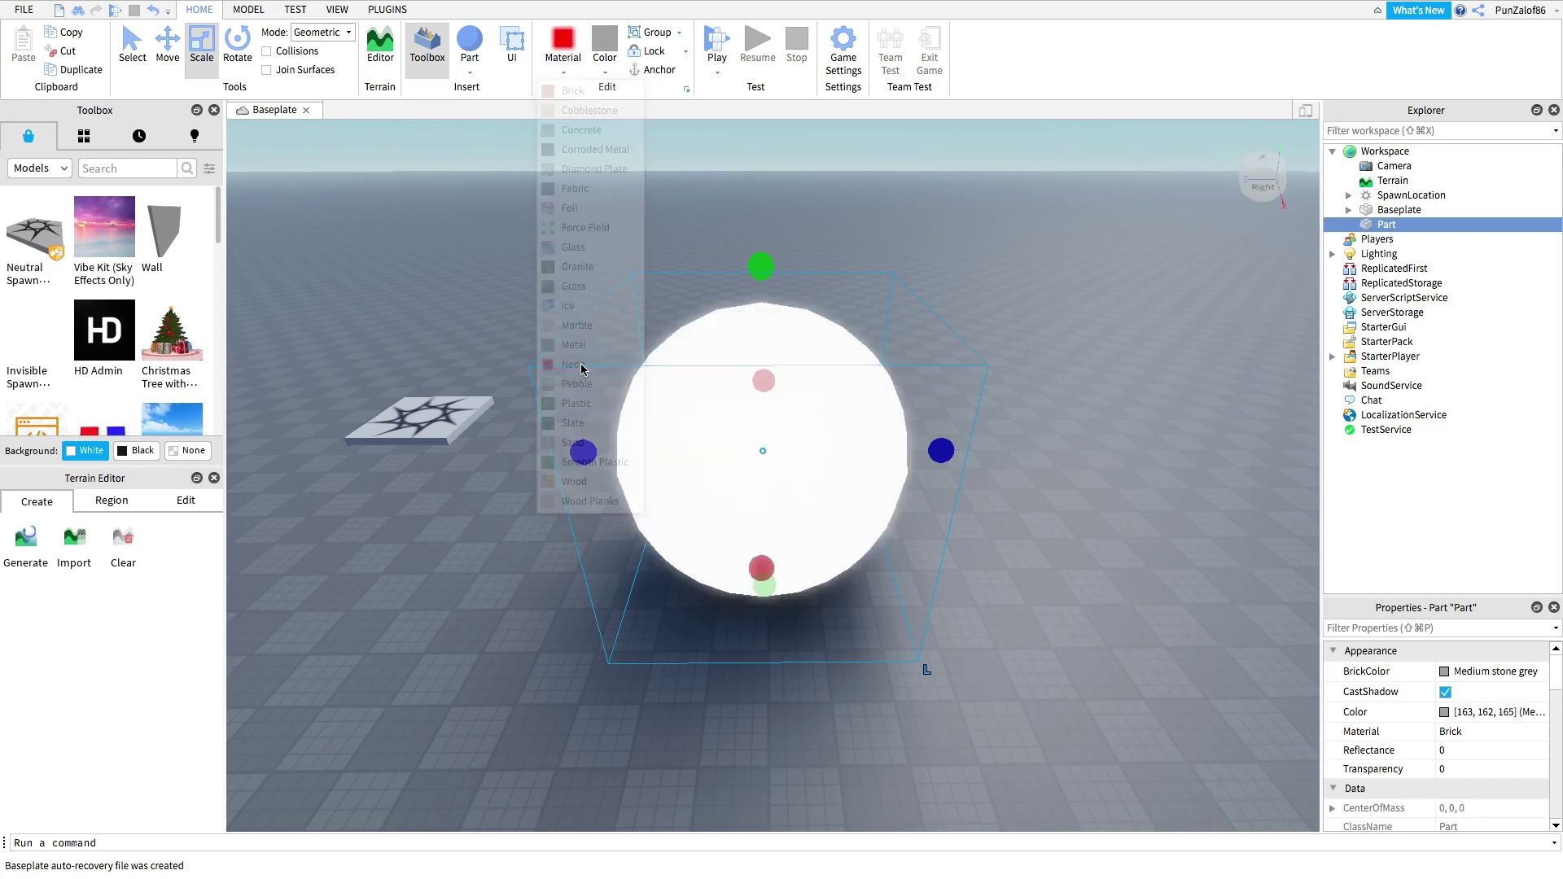
{"action": "left_click", "coordinate": [1028, 320]}
{"action": "key", "text": "a"}
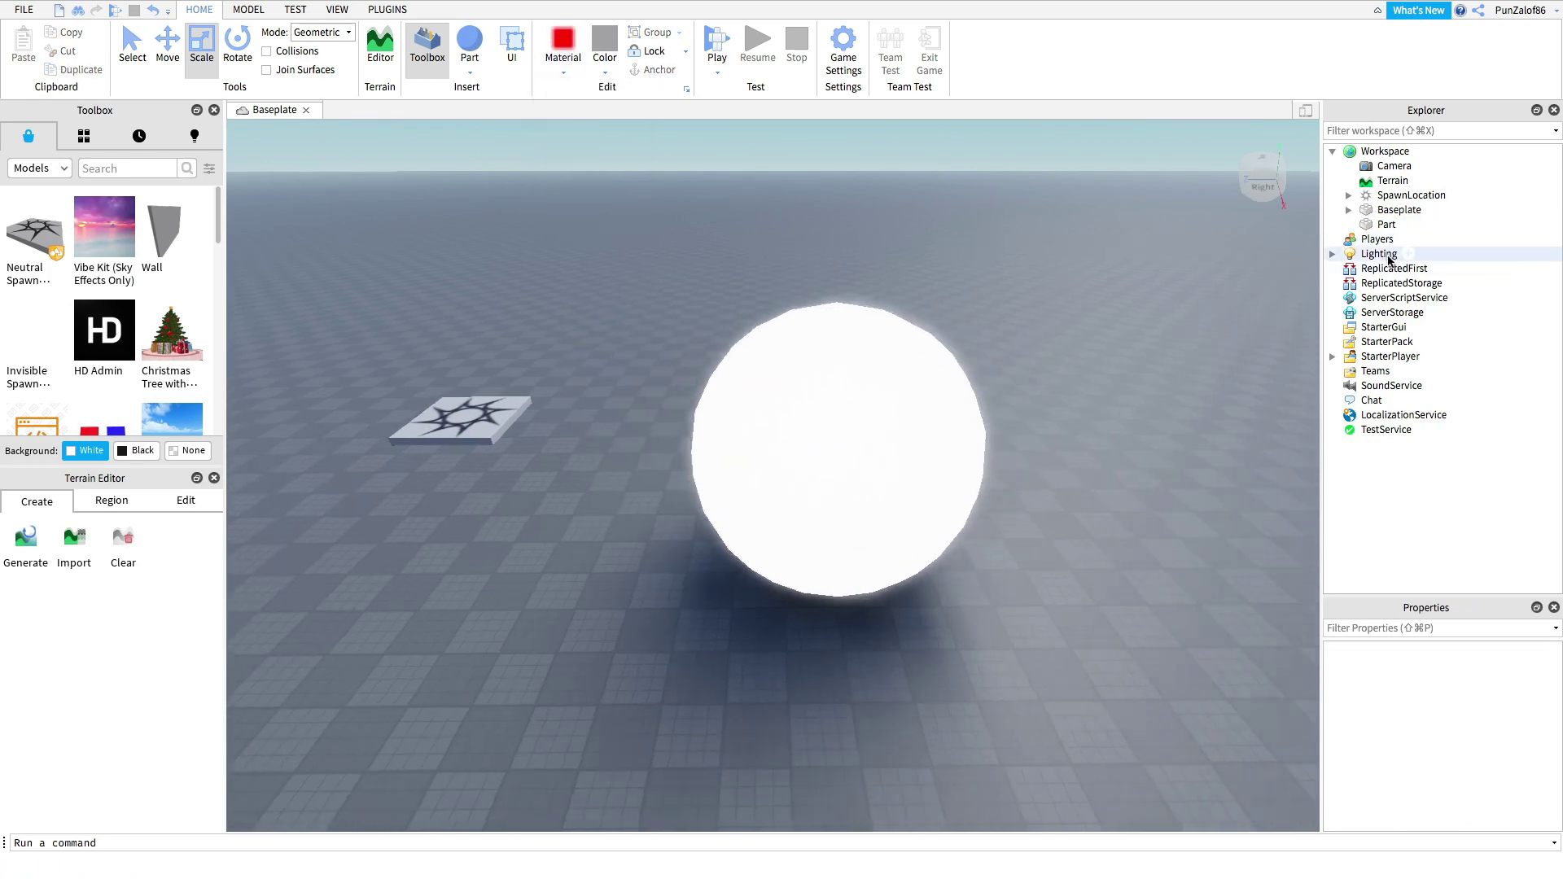
Insert a PointLight into the neon sphere part
{"action": "key", "text": "d"}
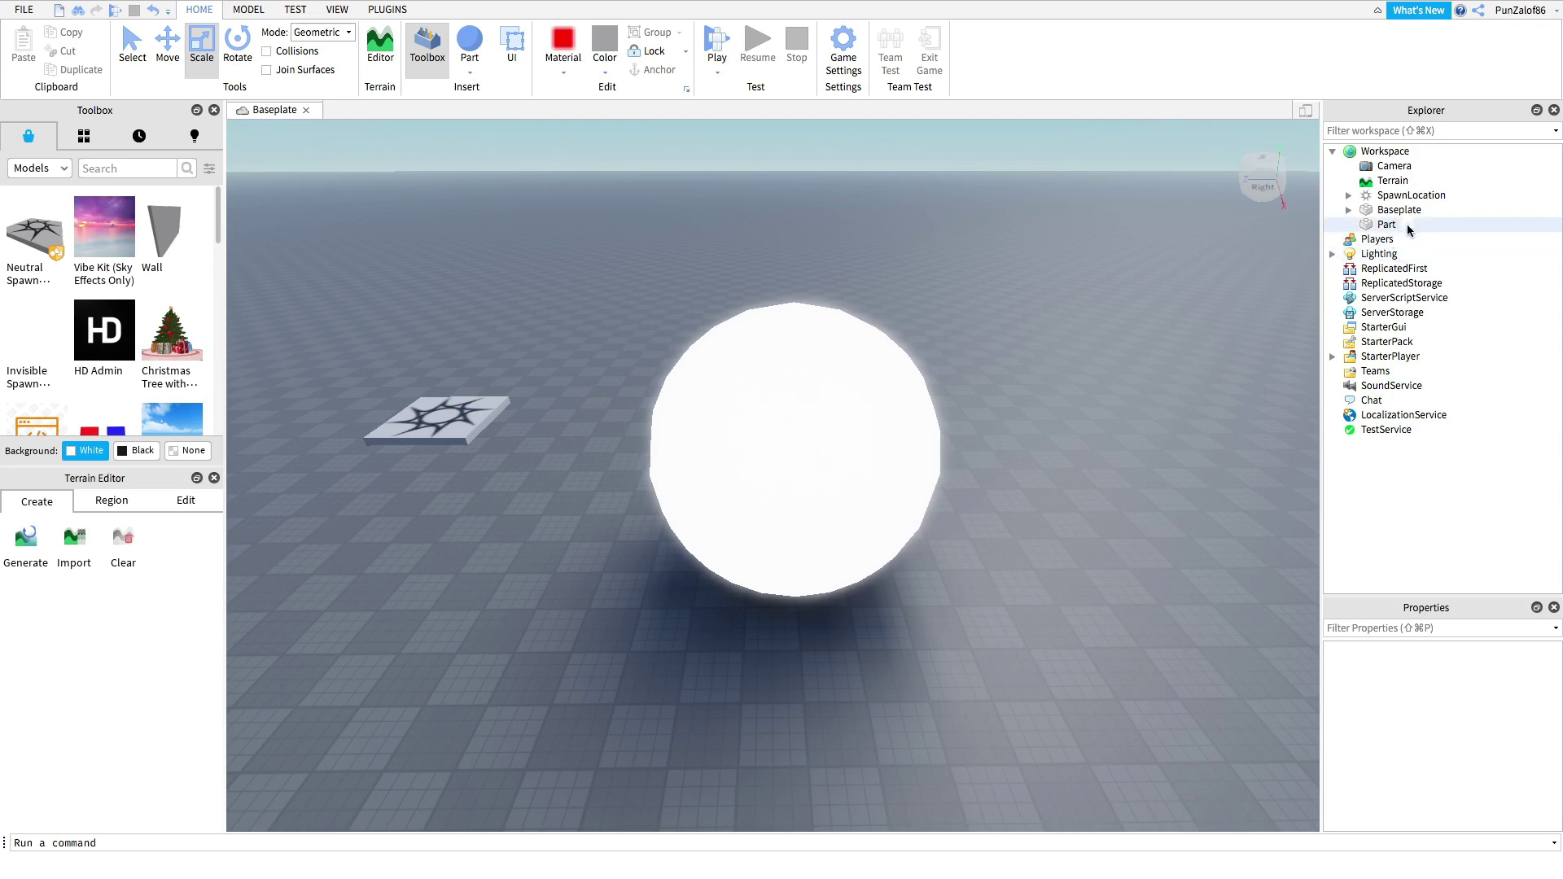
{"action": "left_click", "coordinate": [1406, 224]}
{"action": "key", "text": "super+i"}
{"action": "scroll", "coordinate": [1412, 364], "scroll_direction": "down", "scroll_amount": 5}
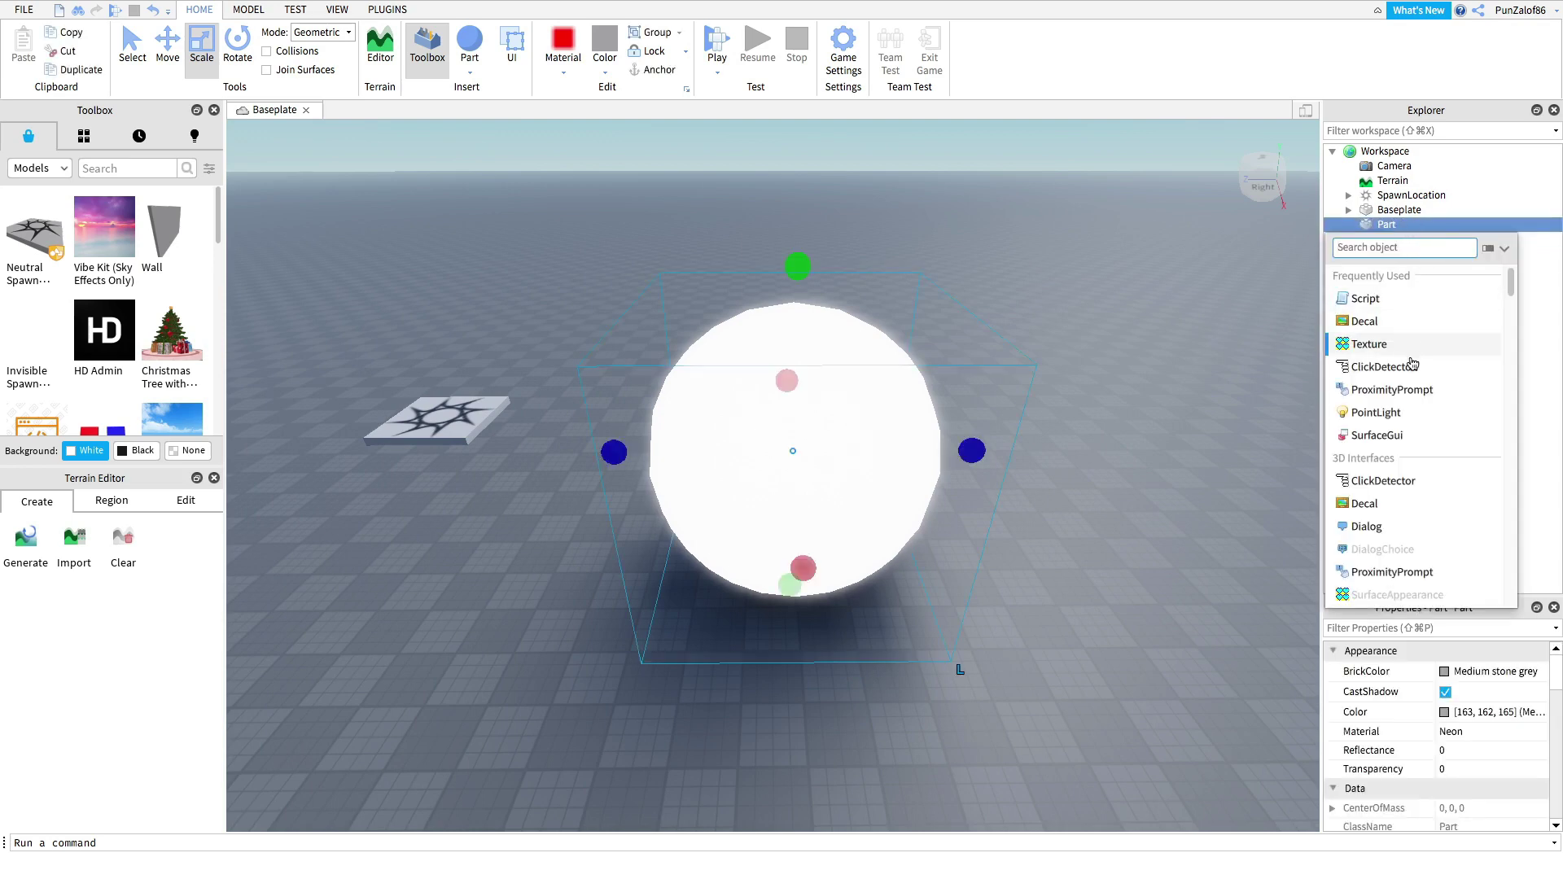
{"action": "scroll", "coordinate": [1413, 364], "scroll_direction": "up", "scroll_amount": 5}
{"action": "left_click", "coordinate": [1403, 414]}
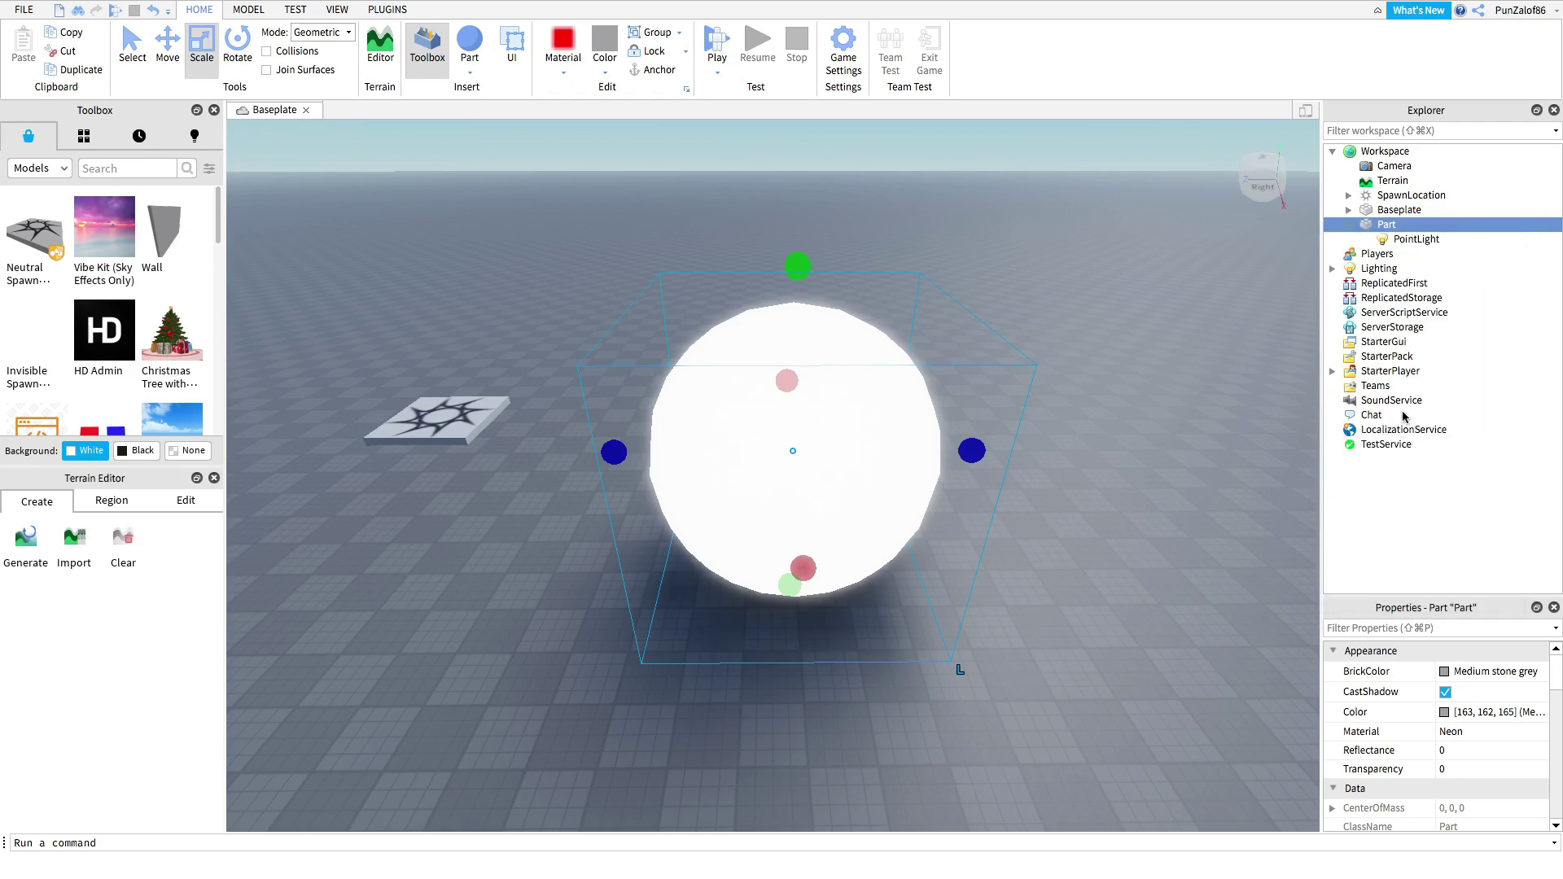
Adjust the brightness of the sphere's PointLight and deselect it to inspect the surrounding light
{"action": "left_click", "coordinate": [1415, 239]}
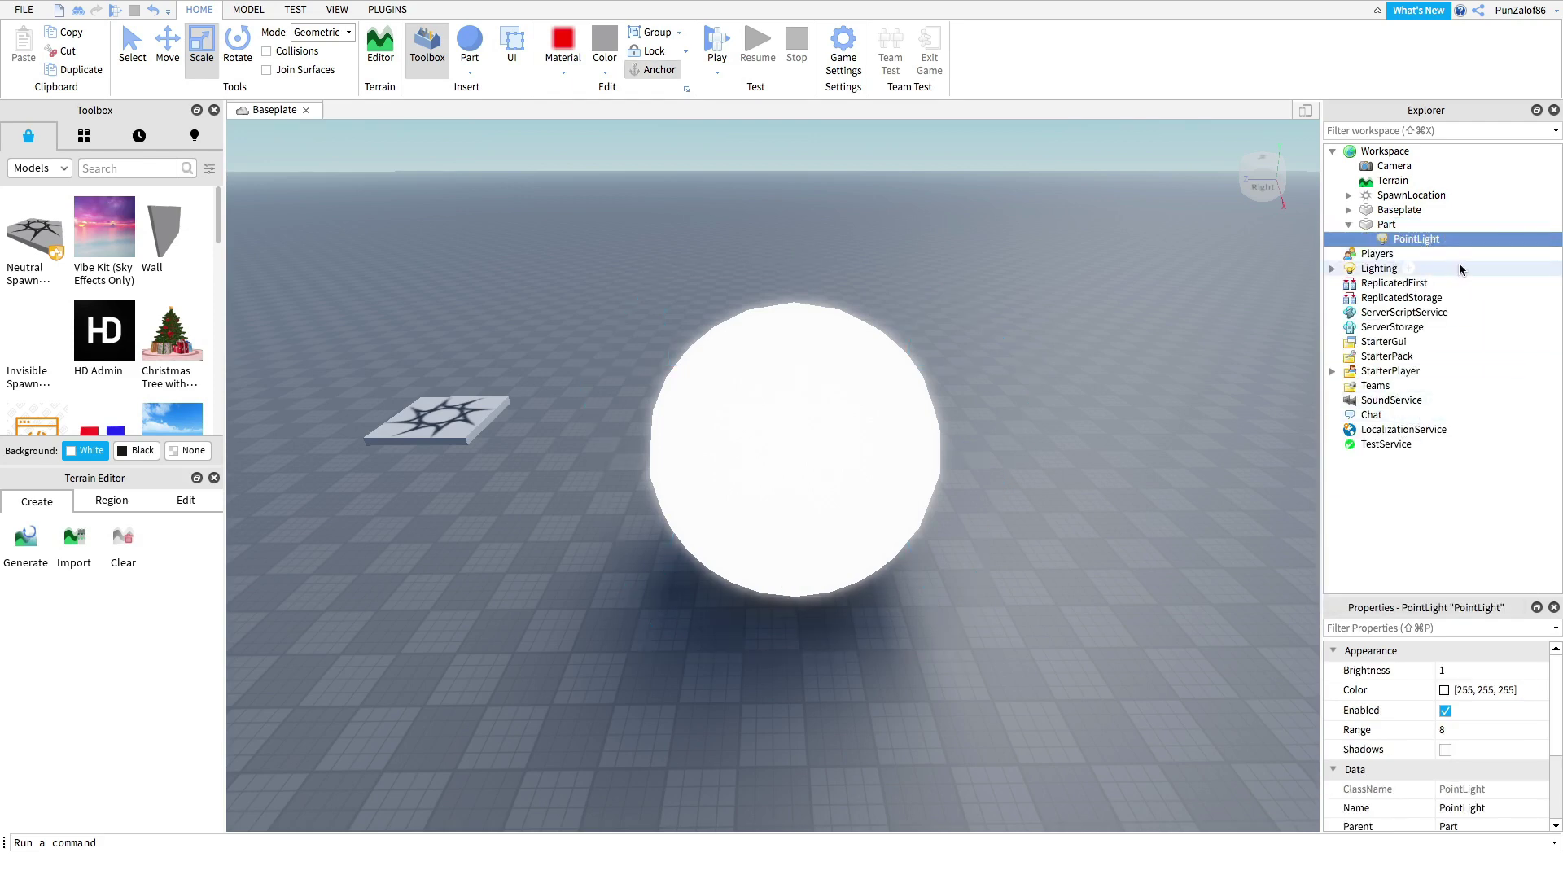
{"action": "left_click", "coordinate": [1444, 672]}
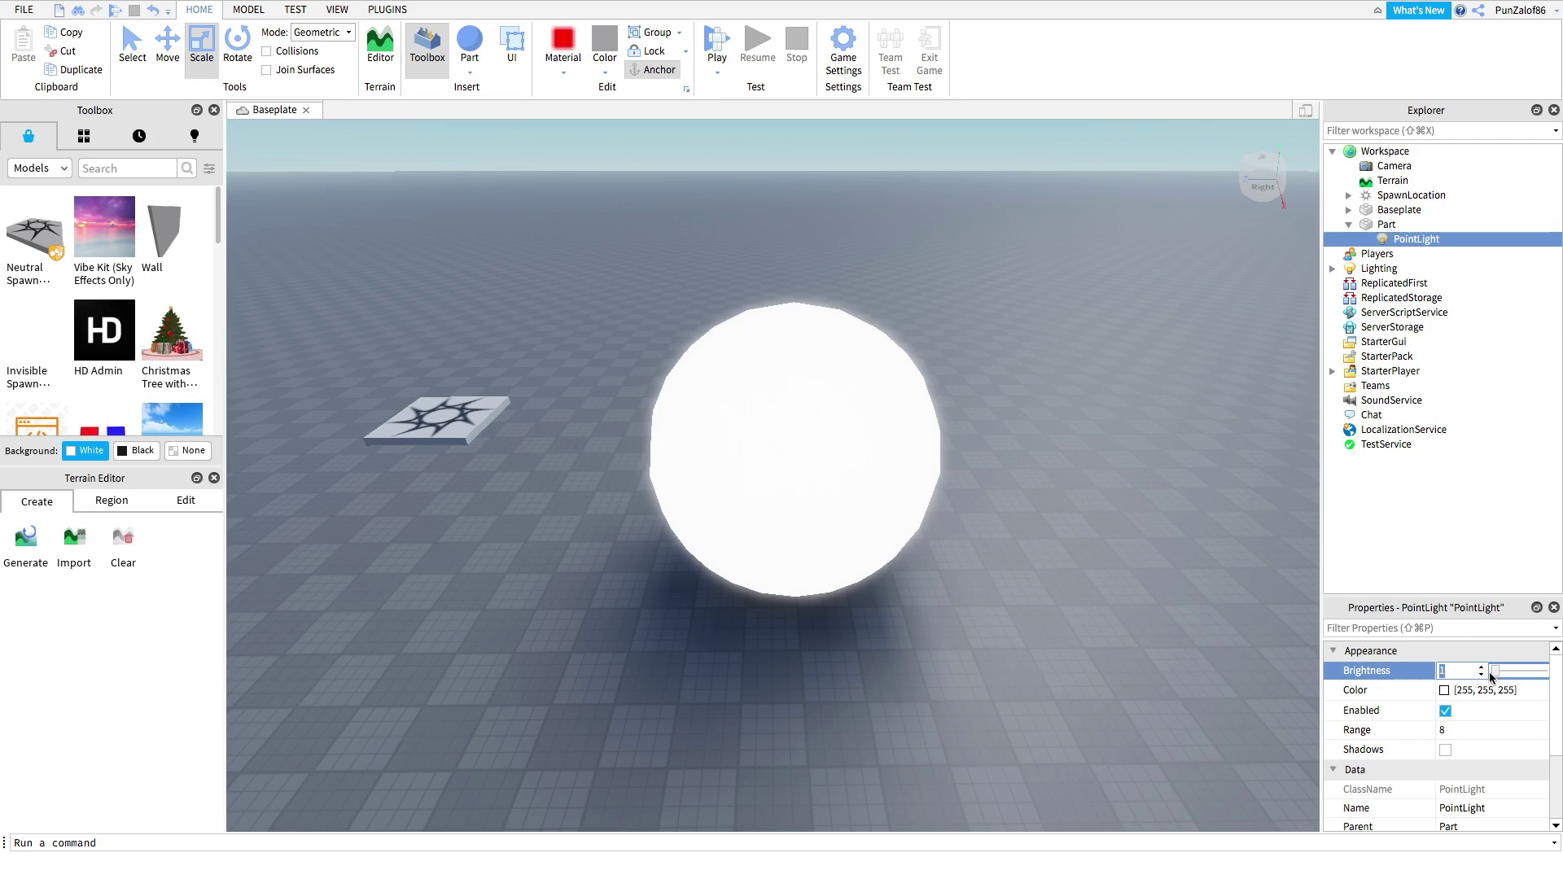
{"action": "left_click_drag", "start_coordinate": [1494, 675], "coordinate": [1445, 670]}
{"action": "left_click", "coordinate": [949, 351]}
{"action": "right_click_drag", "start_coordinate": [949, 352], "coordinate": [833, 213]}
{"action": "key", "text": "s"}
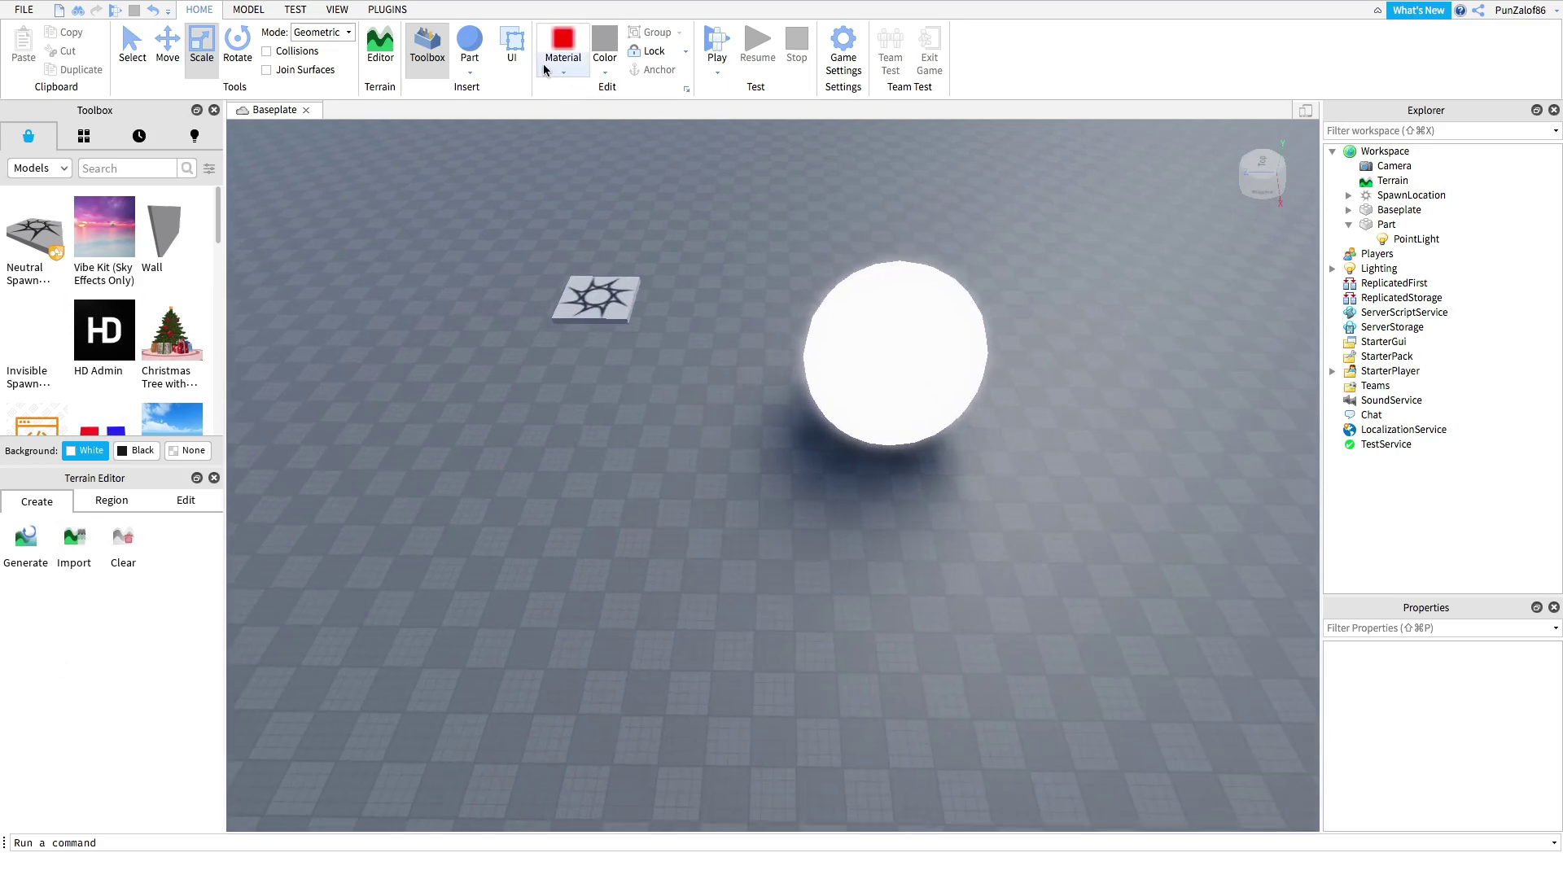
Insert a block part near the sphere and set its material to Cobblestone
{"action": "left_click", "coordinate": [470, 72]}
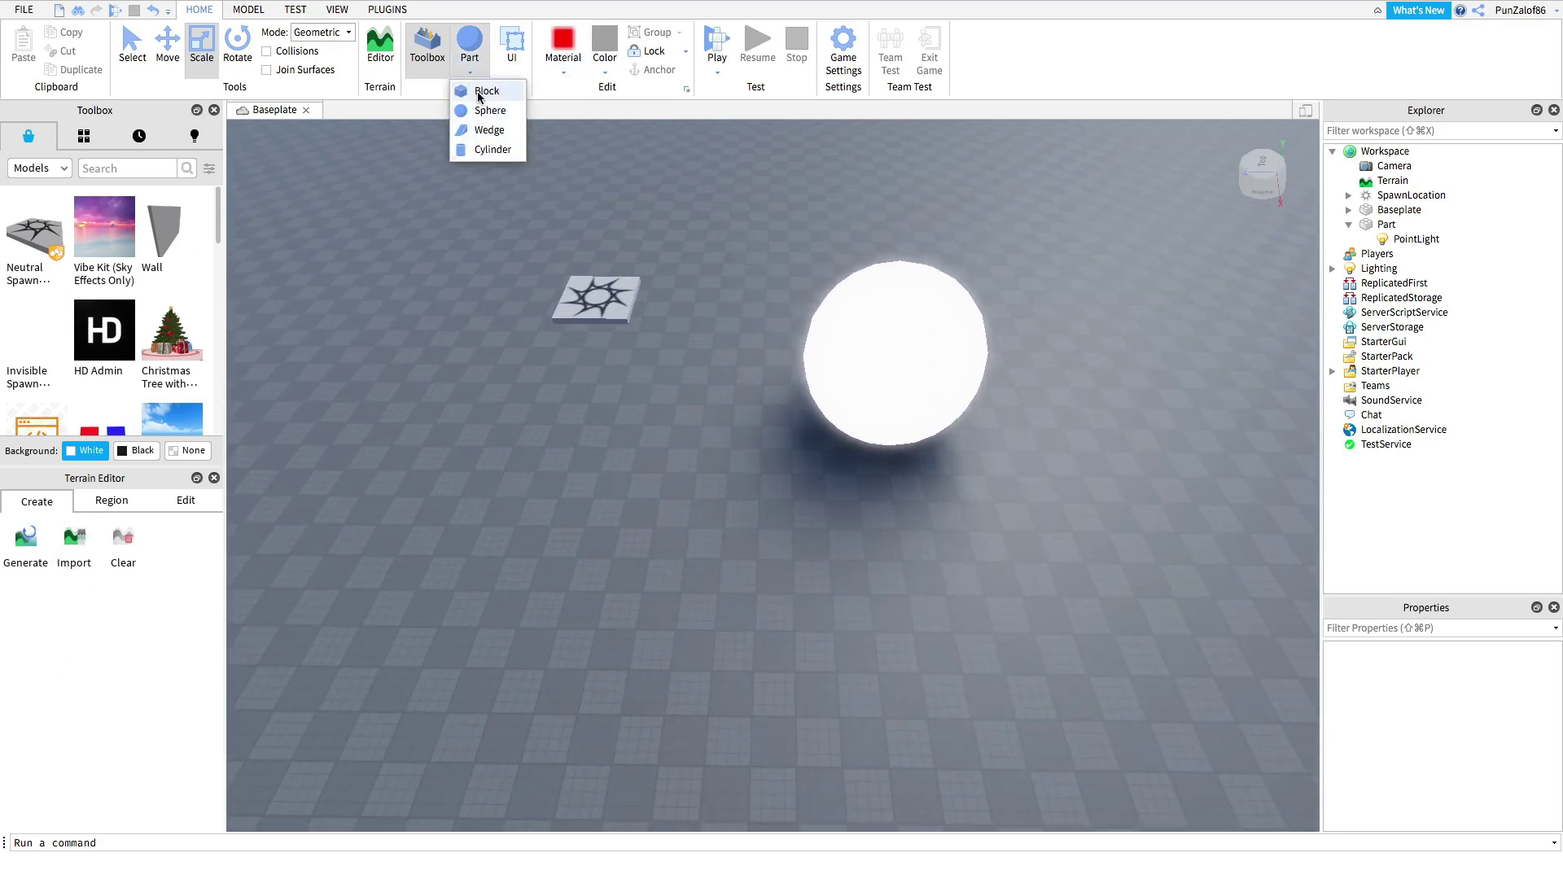
{"action": "left_click", "coordinate": [481, 92]}
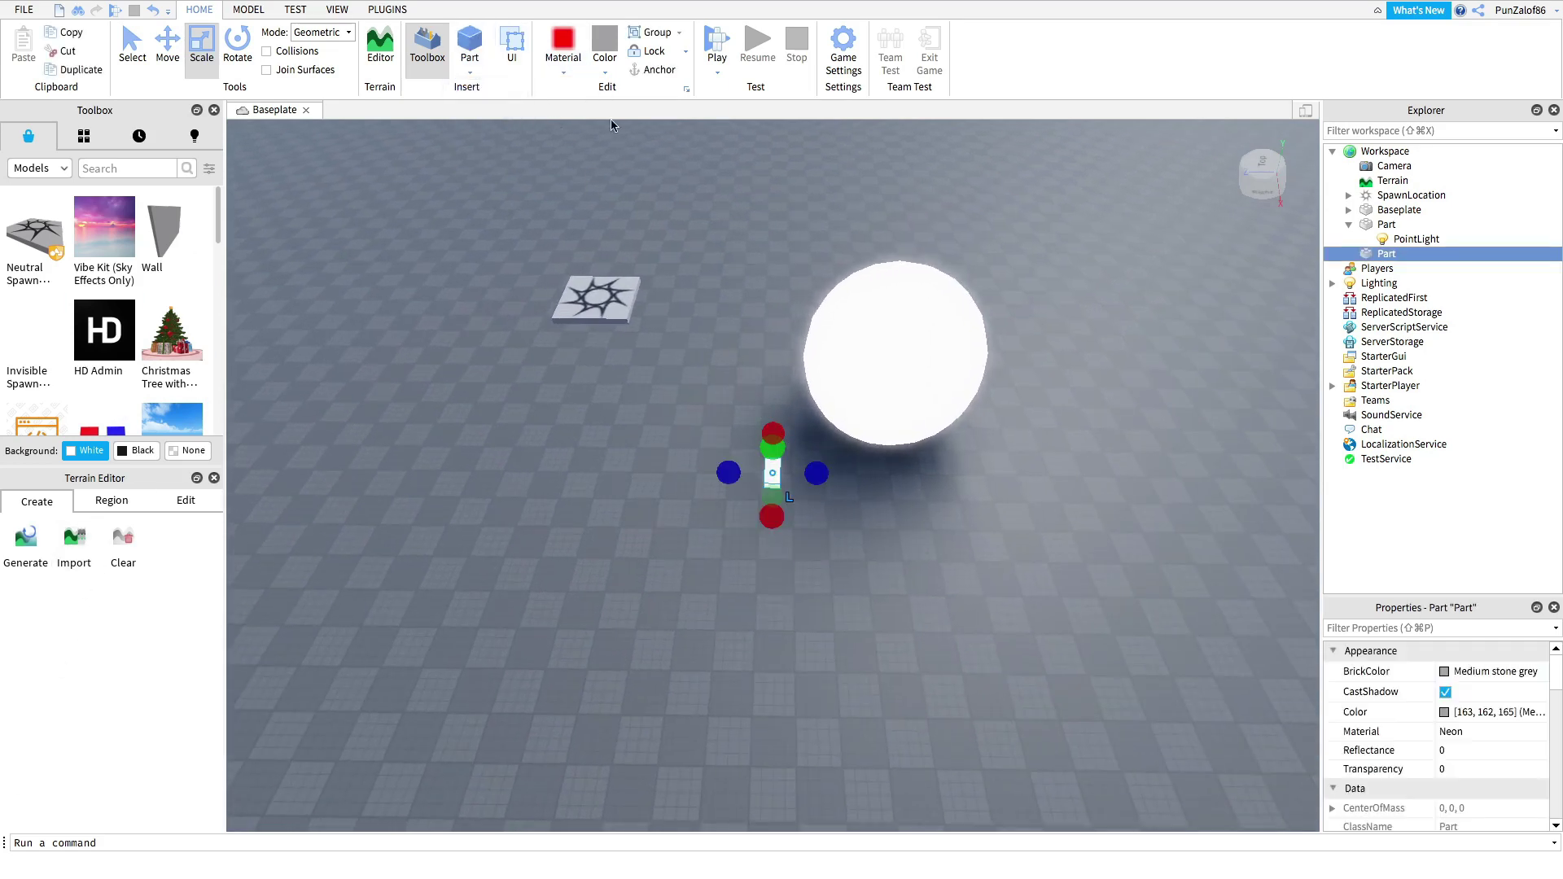
{"action": "left_click", "coordinate": [558, 70]}
{"action": "left_click", "coordinate": [583, 130]}
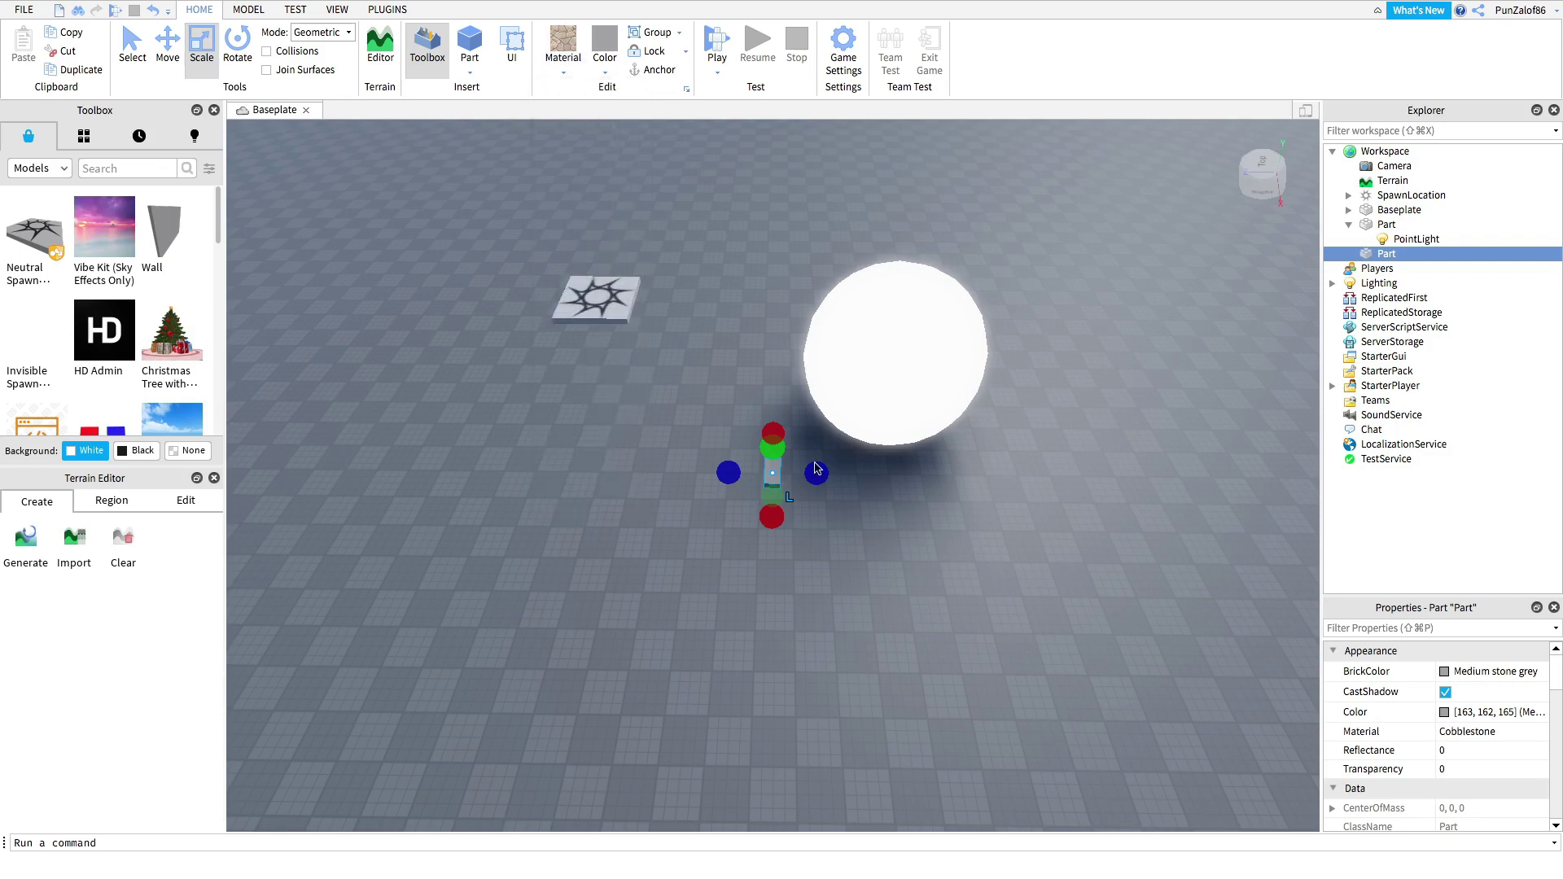
Scale the cobblestone block upward into a tall column beside the sphere
{"action": "left_click", "coordinate": [782, 440]}
{"action": "left_click", "coordinate": [775, 471]}
{"action": "left_click_drag", "start_coordinate": [772, 450], "coordinate": [771, 422]}
{"action": "right_click_drag", "start_coordinate": [771, 423], "coordinate": [768, 586]}
{"action": "key", "text": "d"}
{"action": "key", "text": "s"}
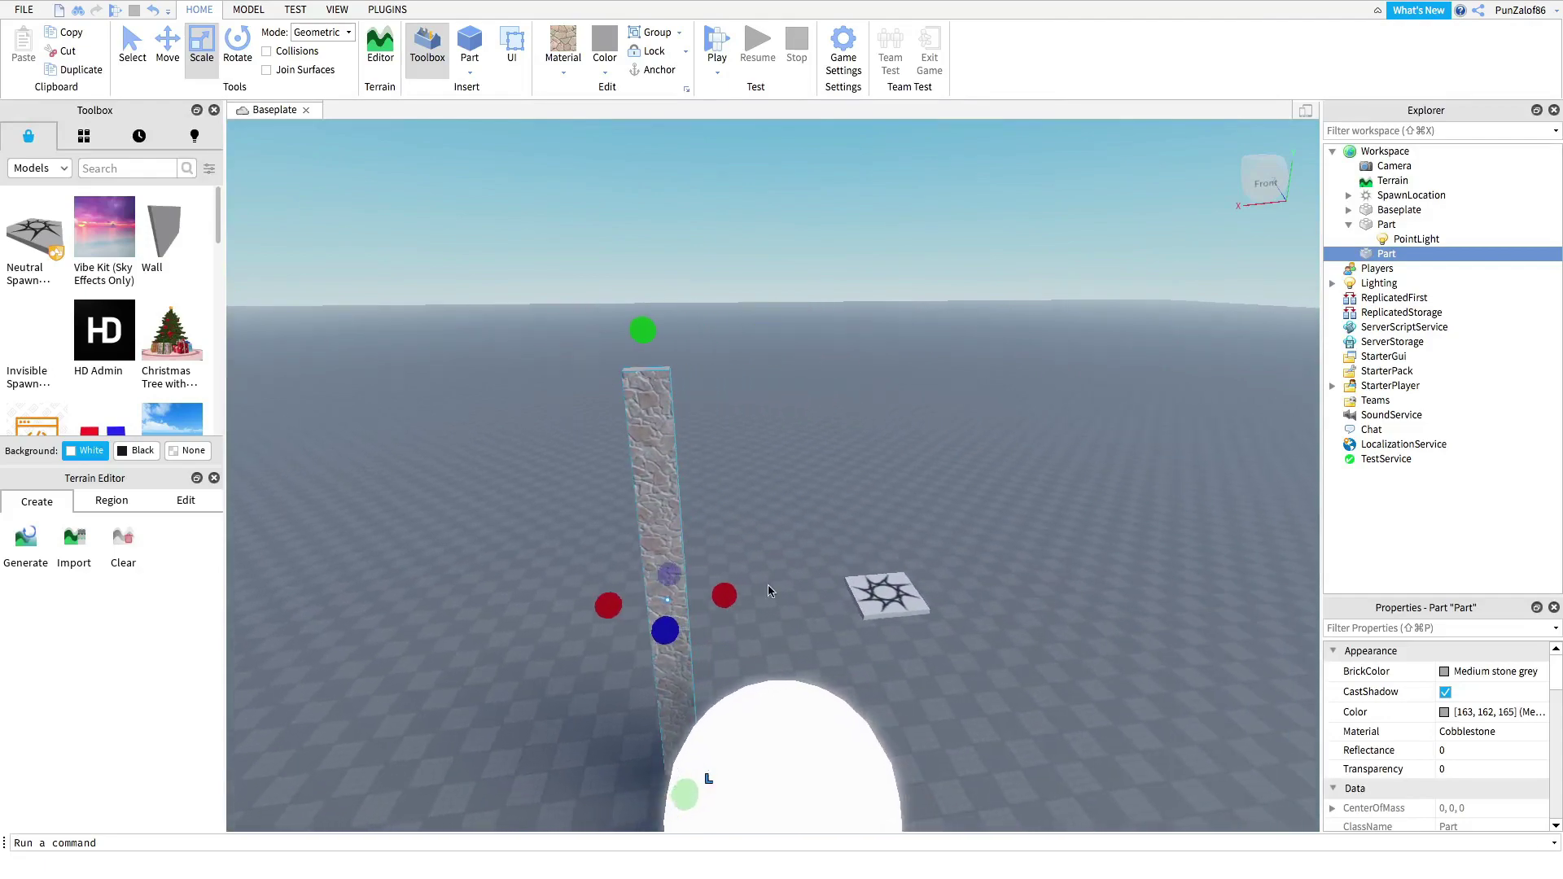
Widen the cobblestone column in both directions into a large wall behind the sphere and extend its lower edge
{"action": "left_click_drag", "start_coordinate": [723, 595], "coordinate": [1298, 613]}
{"action": "left_click_drag", "start_coordinate": [920, 533], "coordinate": [758, 685]}
{"action": "right_click_drag", "start_coordinate": [740, 686], "coordinate": [757, 685]}
{"action": "key", "text": "w"}
{"action": "key", "text": "a"}
{"action": "mouse_move", "coordinate": [757, 685]}
{"action": "left_mouse_down"}
{"action": "mouse_move", "coordinate": [705, 670]}
{"action": "mouse_move", "coordinate": [642, 607]}
{"action": "mouse_move", "coordinate": [747, 681]}
{"action": "left_mouse_up"}
{"action": "key", "text": "s"}
{"action": "mouse_move", "coordinate": [812, 662]}
{"action": "right_mouse_down"}
{"action": "mouse_move", "coordinate": [872, 635]}
{"action": "mouse_move", "coordinate": [823, 691]}
{"action": "right_mouse_up"}
{"action": "key", "text": "d"}
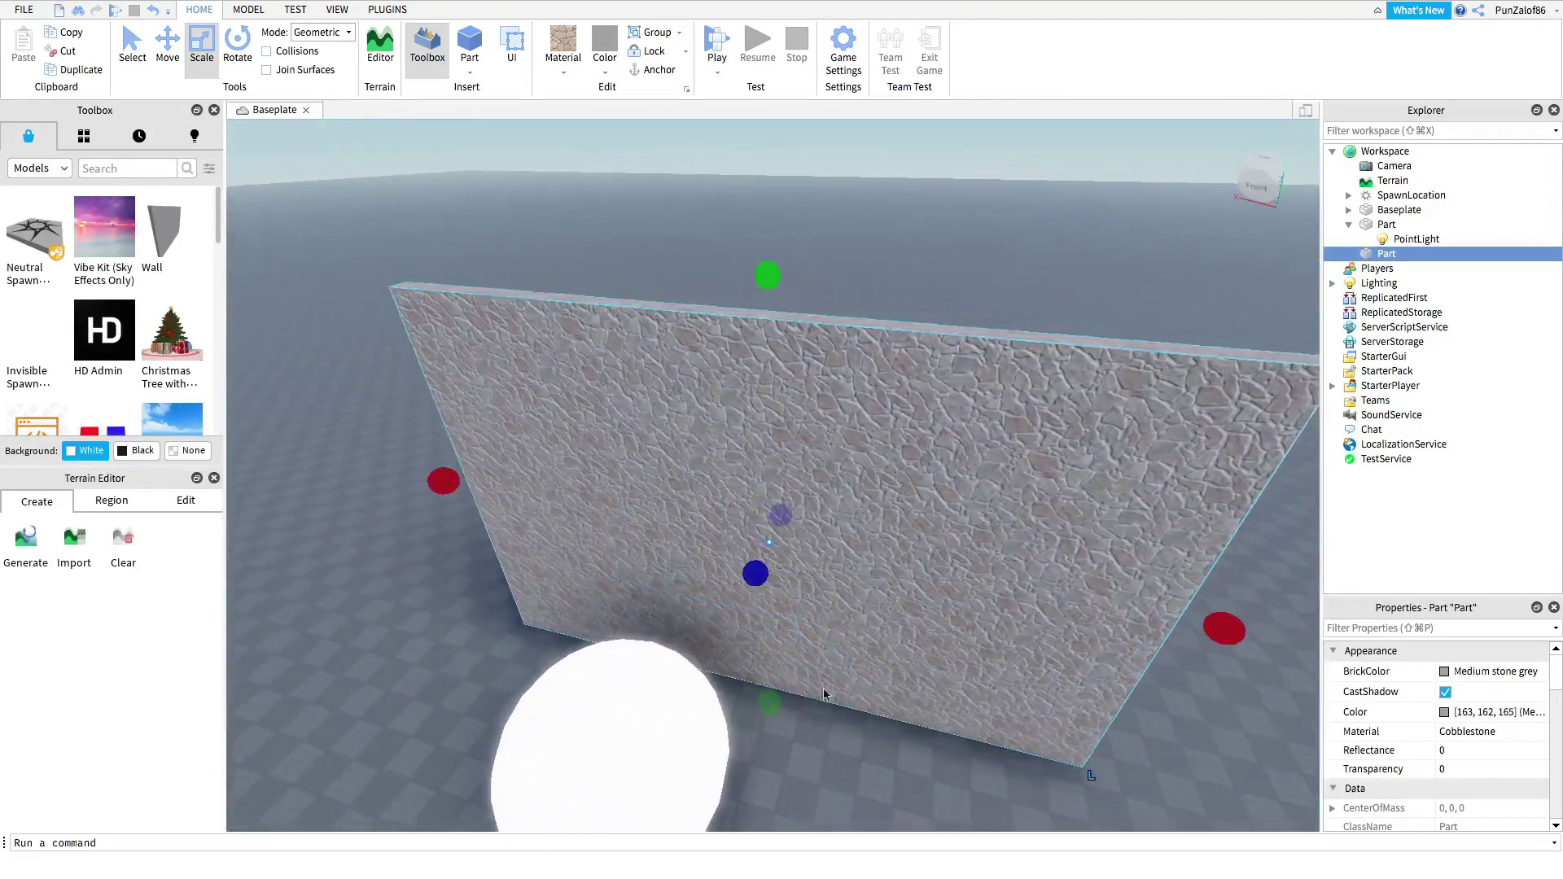
{"action": "left_click_drag", "start_coordinate": [770, 703], "coordinate": [766, 708]}
{"action": "right_click_drag", "start_coordinate": [906, 708], "coordinate": [906, 705]}
Paste two copies of the cobblestone wall and move one of them beside the original wall
{"action": "key", "text": "super+c"}
{"action": "key", "text": "super+v"}
{"action": "key", "text": "super+v"}
{"action": "left_click_drag", "start_coordinate": [846, 452], "coordinate": [875, 442]}
{"action": "right_click_drag", "start_coordinate": [876, 444], "coordinate": [876, 442]}
{"action": "left_click_drag", "start_coordinate": [875, 442], "coordinate": [882, 384]}
{"action": "right_click_drag", "start_coordinate": [883, 384], "coordinate": [883, 381]}
{"action": "key", "text": "s"}
Rotate the wall copy perpendicular to the back wall and place it at the back wall's end as a side wall
{"action": "key", "text": "ctrl+4"}
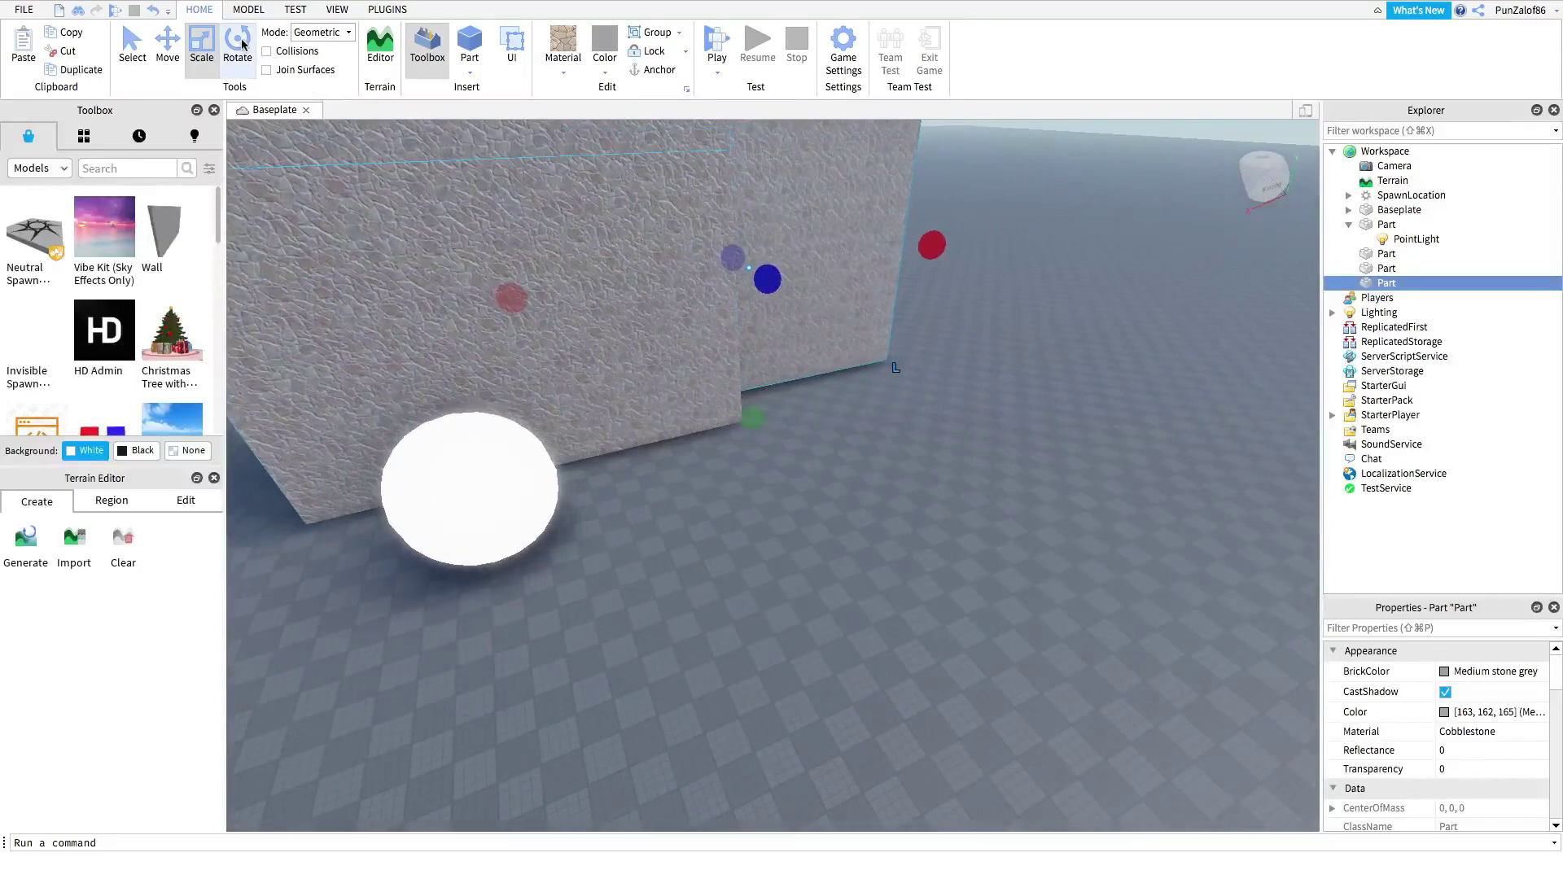
{"action": "left_click_drag", "start_coordinate": [831, 306], "coordinate": [376, 330]}
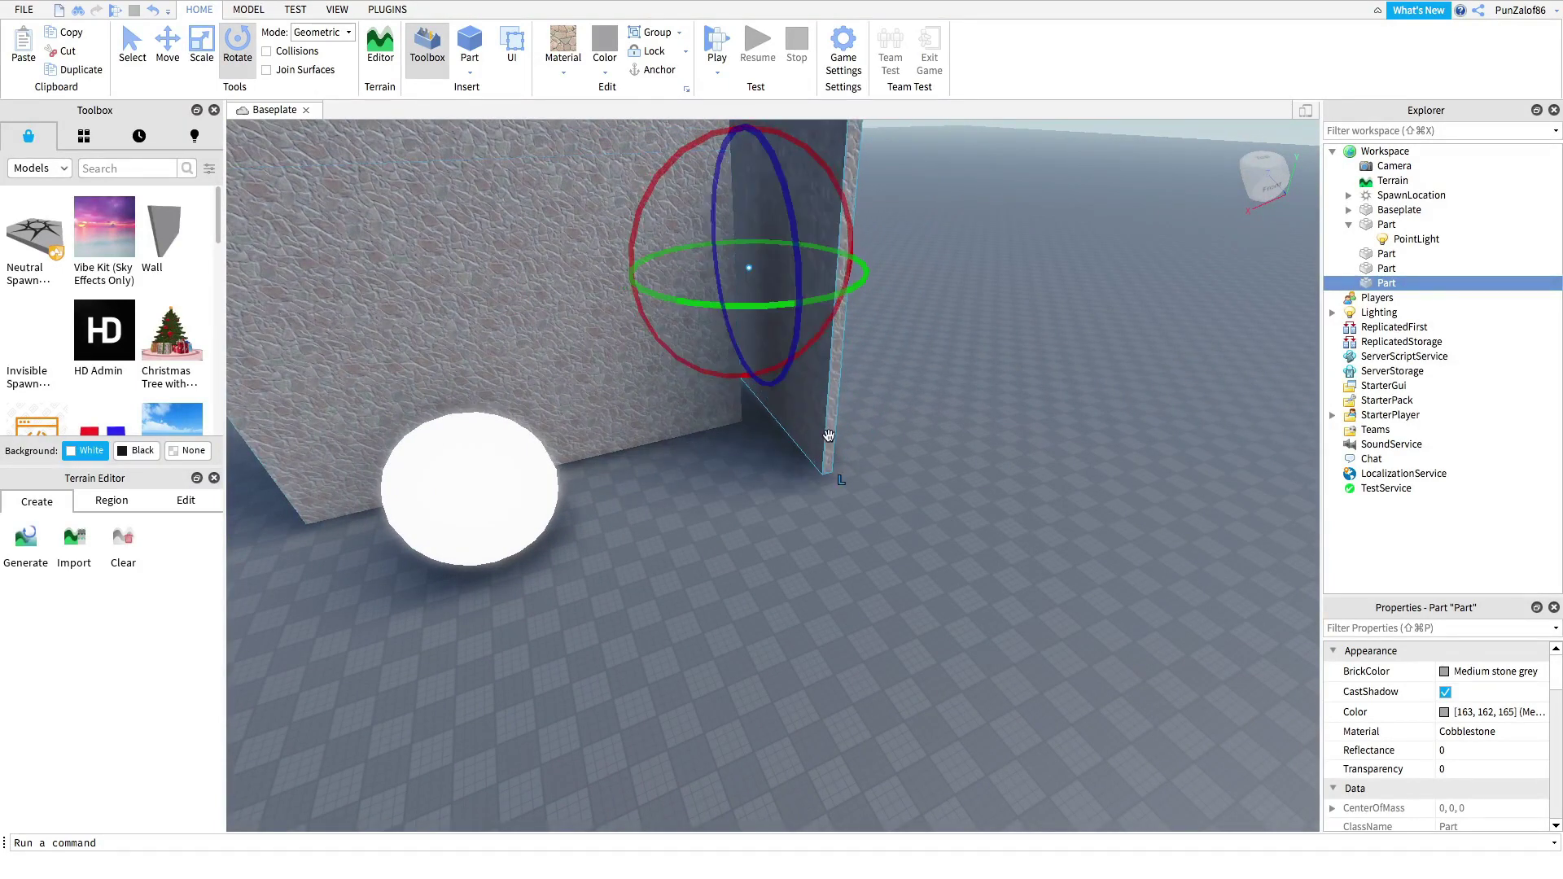
{"action": "left_click_drag", "start_coordinate": [829, 438], "coordinate": [1097, 727]}
{"action": "key", "text": "a"}
{"action": "right_click_drag", "start_coordinate": [915, 578], "coordinate": [902, 566]}
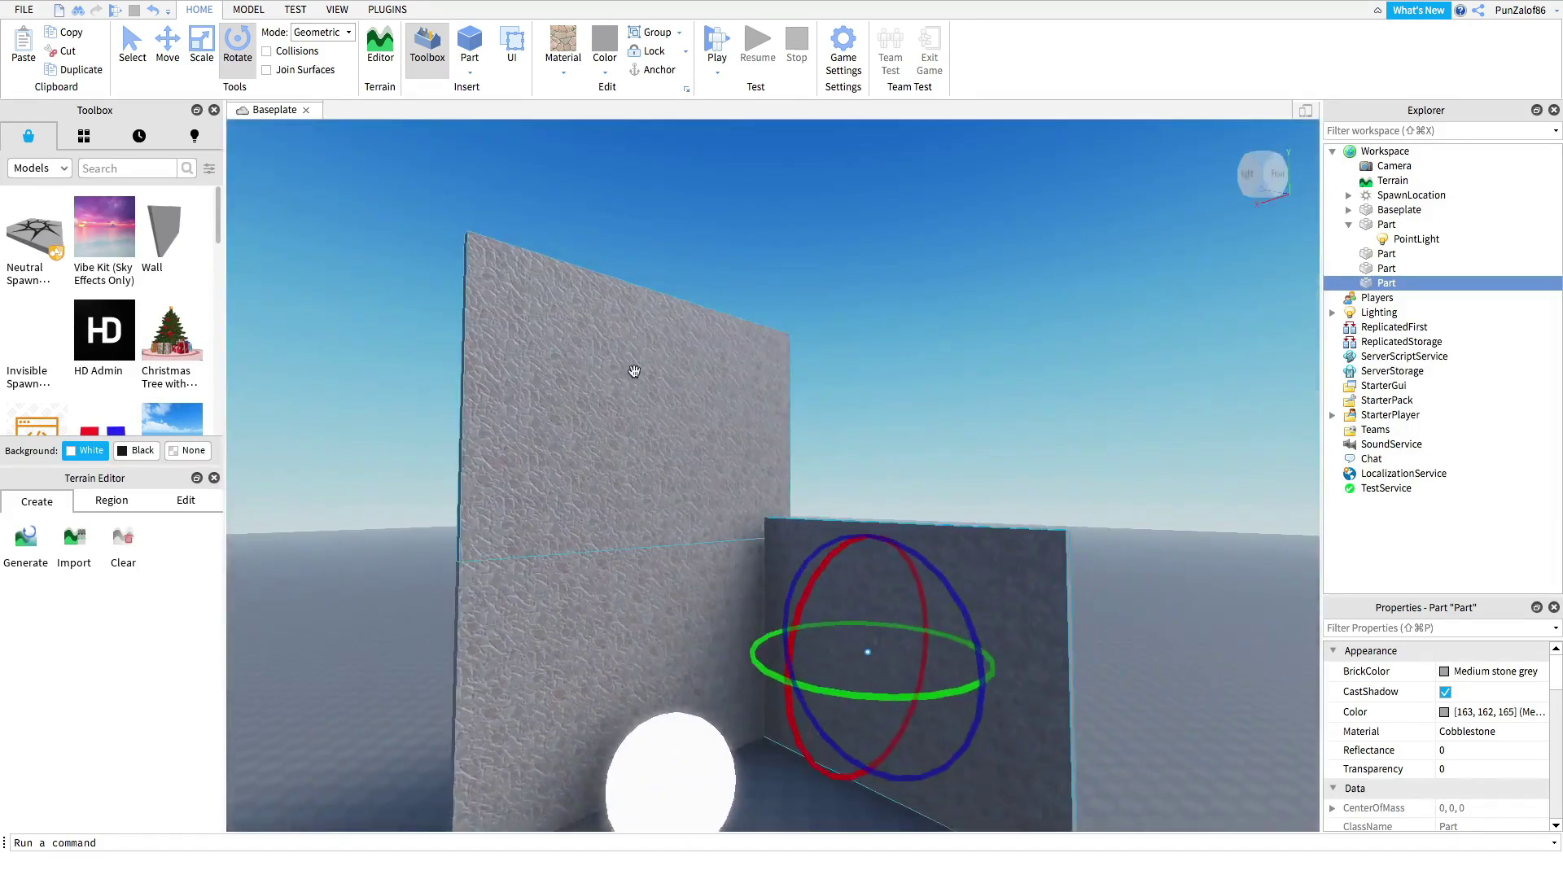
Move the upper wall copy down onto the baseplate beside the free end of the back wall
{"action": "left_click", "coordinate": [634, 372]}
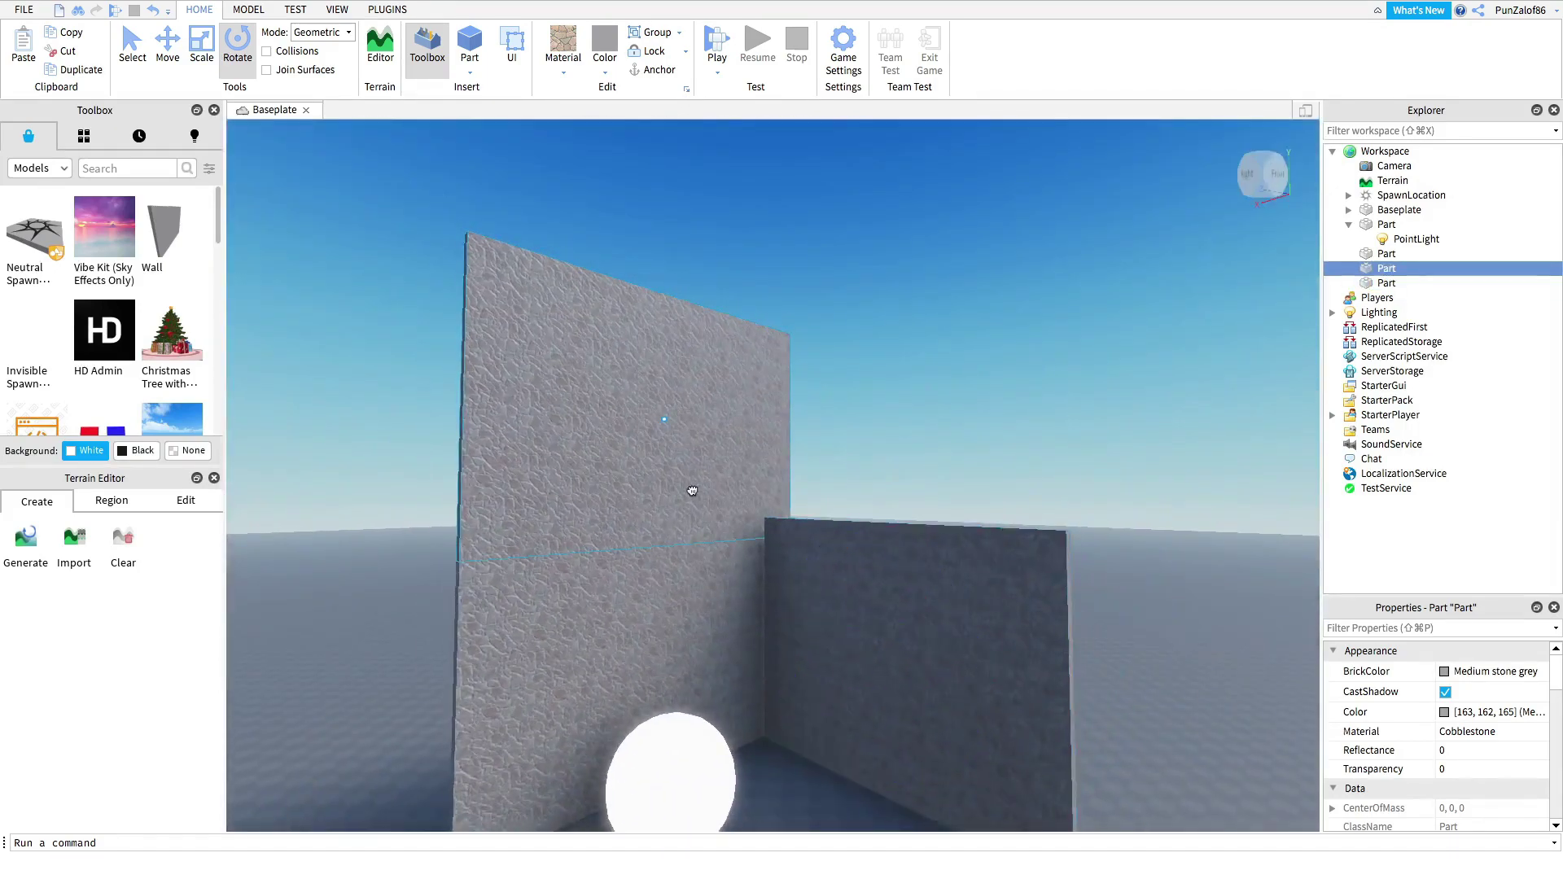
{"action": "left_click_drag", "start_coordinate": [544, 490], "coordinate": [513, 524]}
{"action": "key", "text": "a"}
{"action": "left_click", "coordinate": [531, 482]}
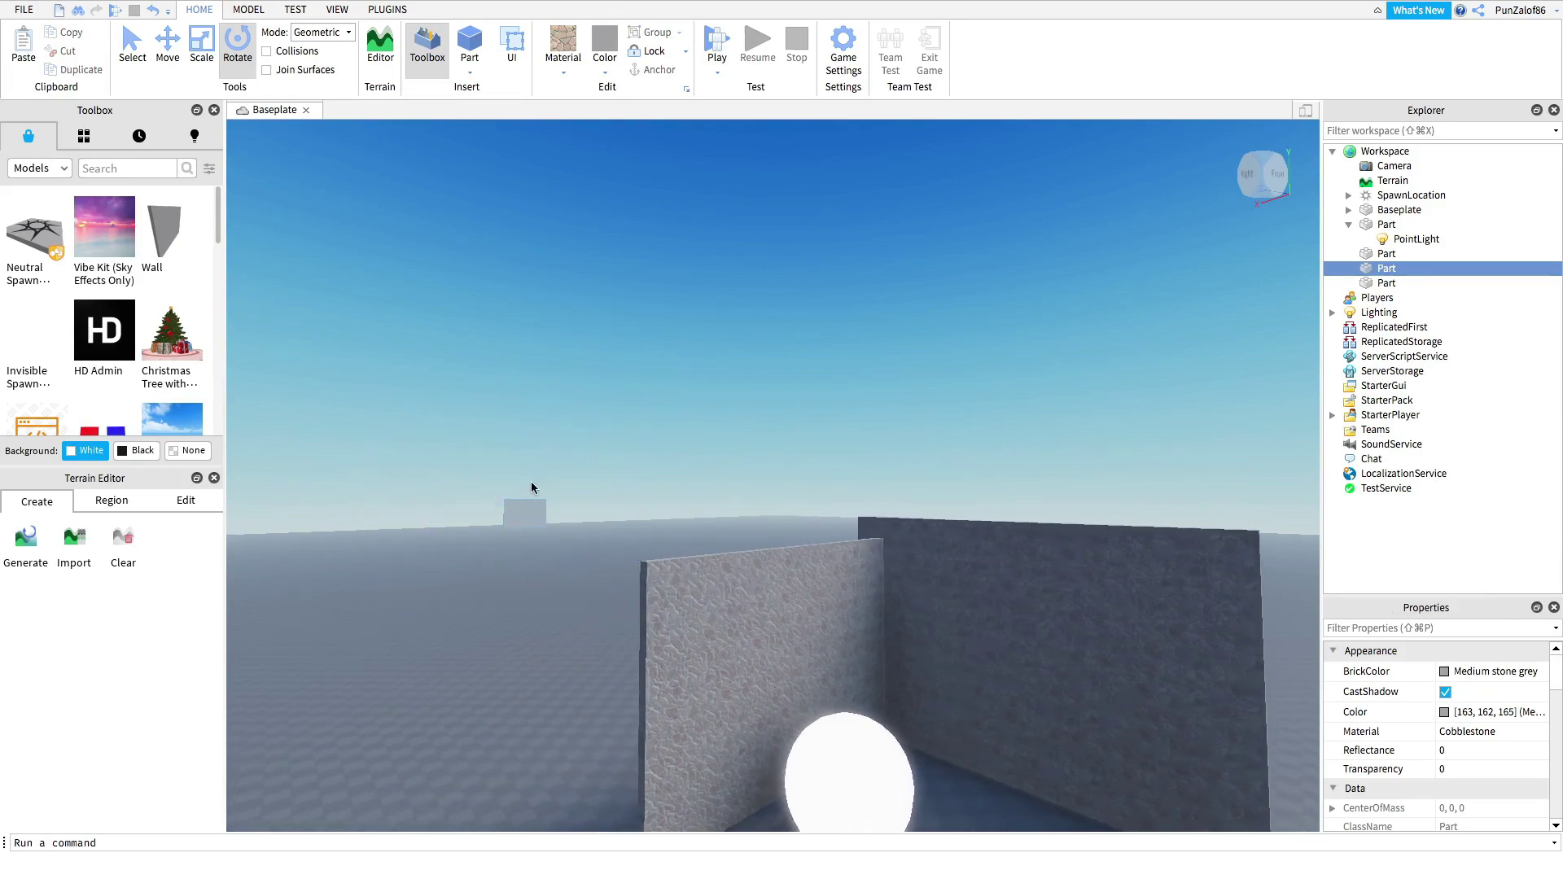
{"action": "left_click", "coordinate": [523, 579]}
{"action": "left_click_drag", "start_coordinate": [524, 543], "coordinate": [500, 610]}
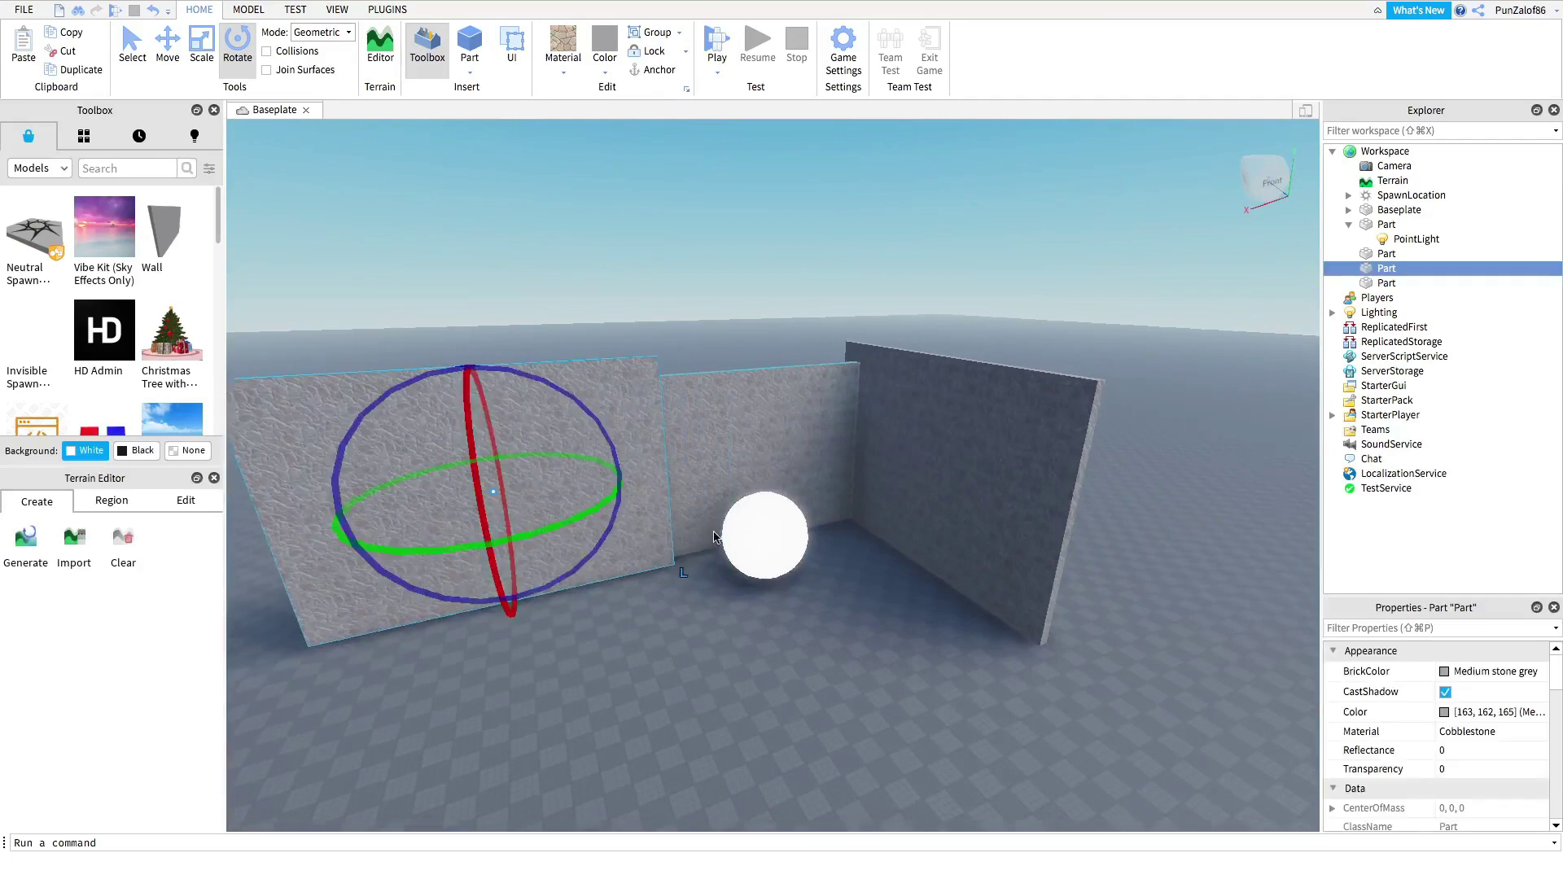
Rotate the second wall copy perpendicular to the back wall and correct its tilt
{"action": "right_click_drag", "start_coordinate": [717, 533], "coordinate": [723, 481]}
{"action": "left_click_drag", "start_coordinate": [797, 438], "coordinate": [1261, 477]}
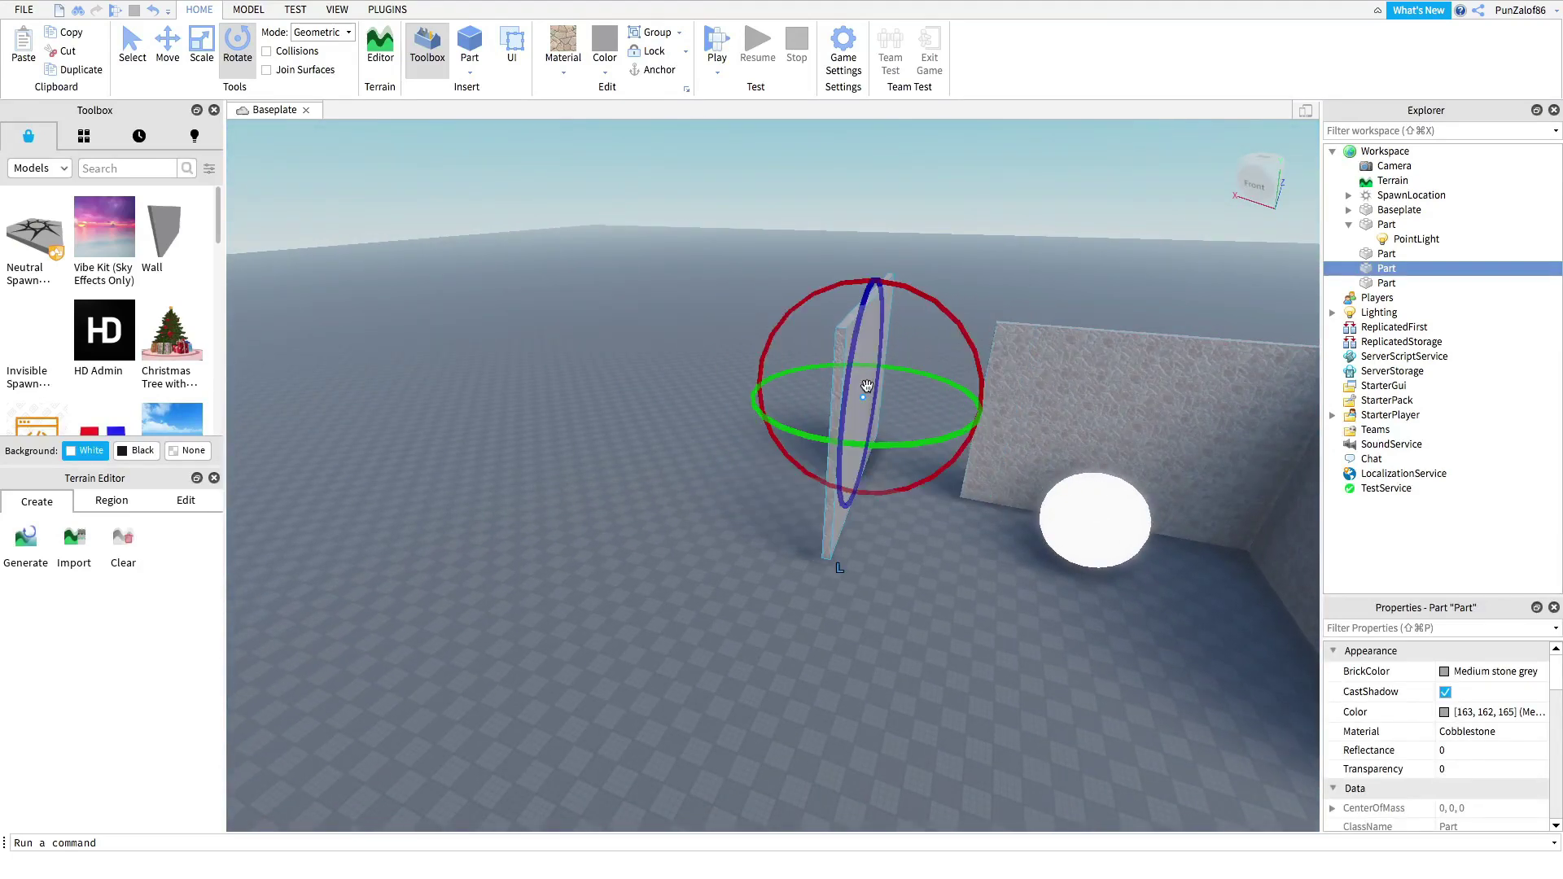
{"action": "left_click_drag", "start_coordinate": [867, 386], "coordinate": [898, 398]}
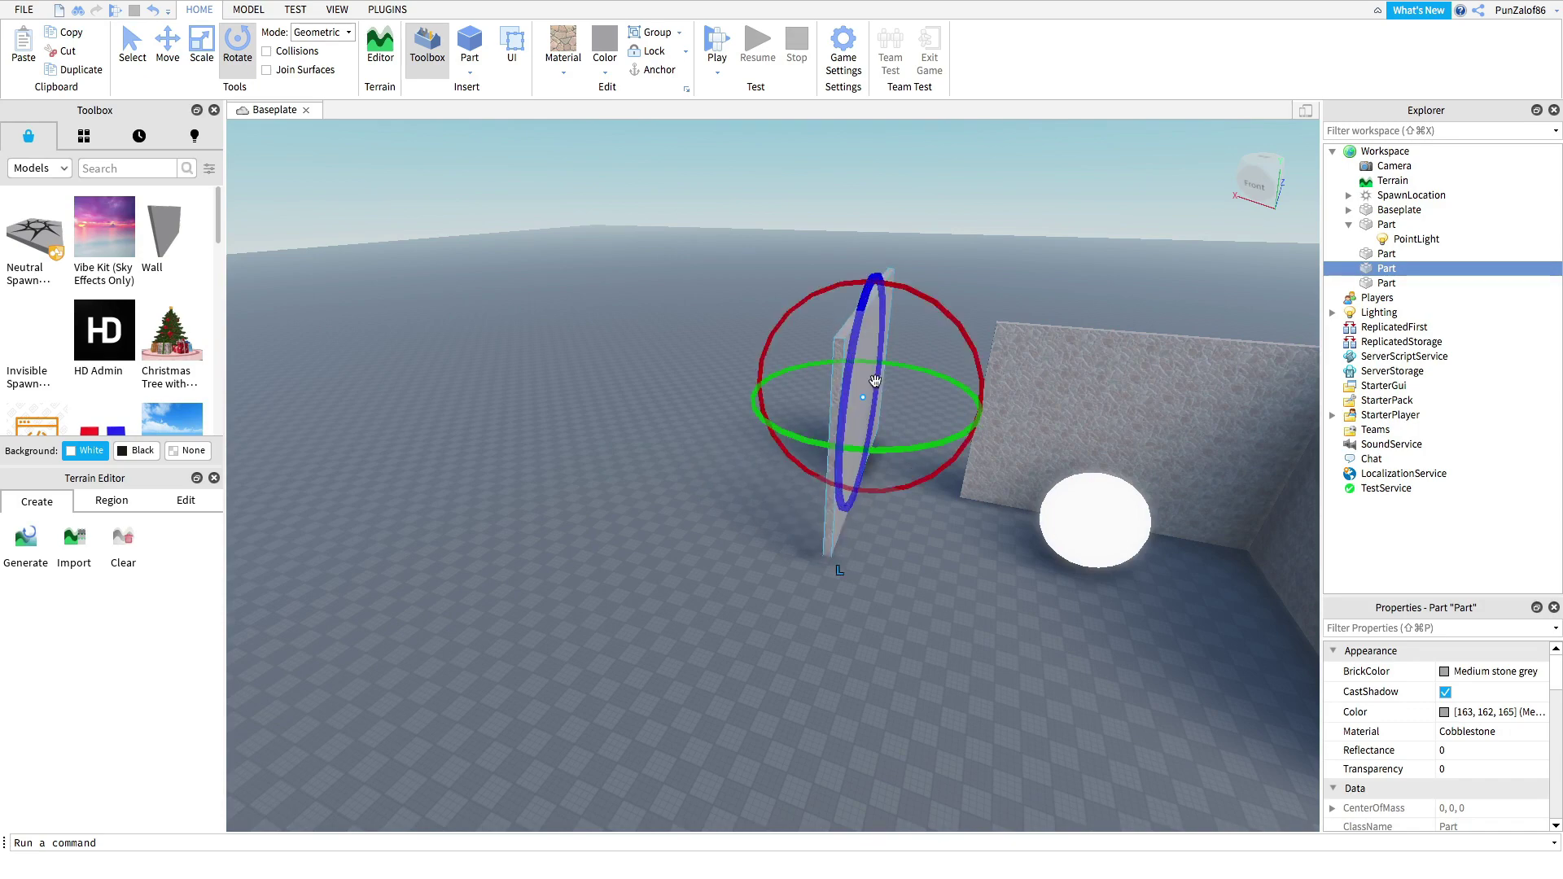
{"action": "key", "text": "d"}
{"action": "right_click_drag", "start_coordinate": [1009, 607], "coordinate": [980, 608]}
{"action": "key", "text": "w"}
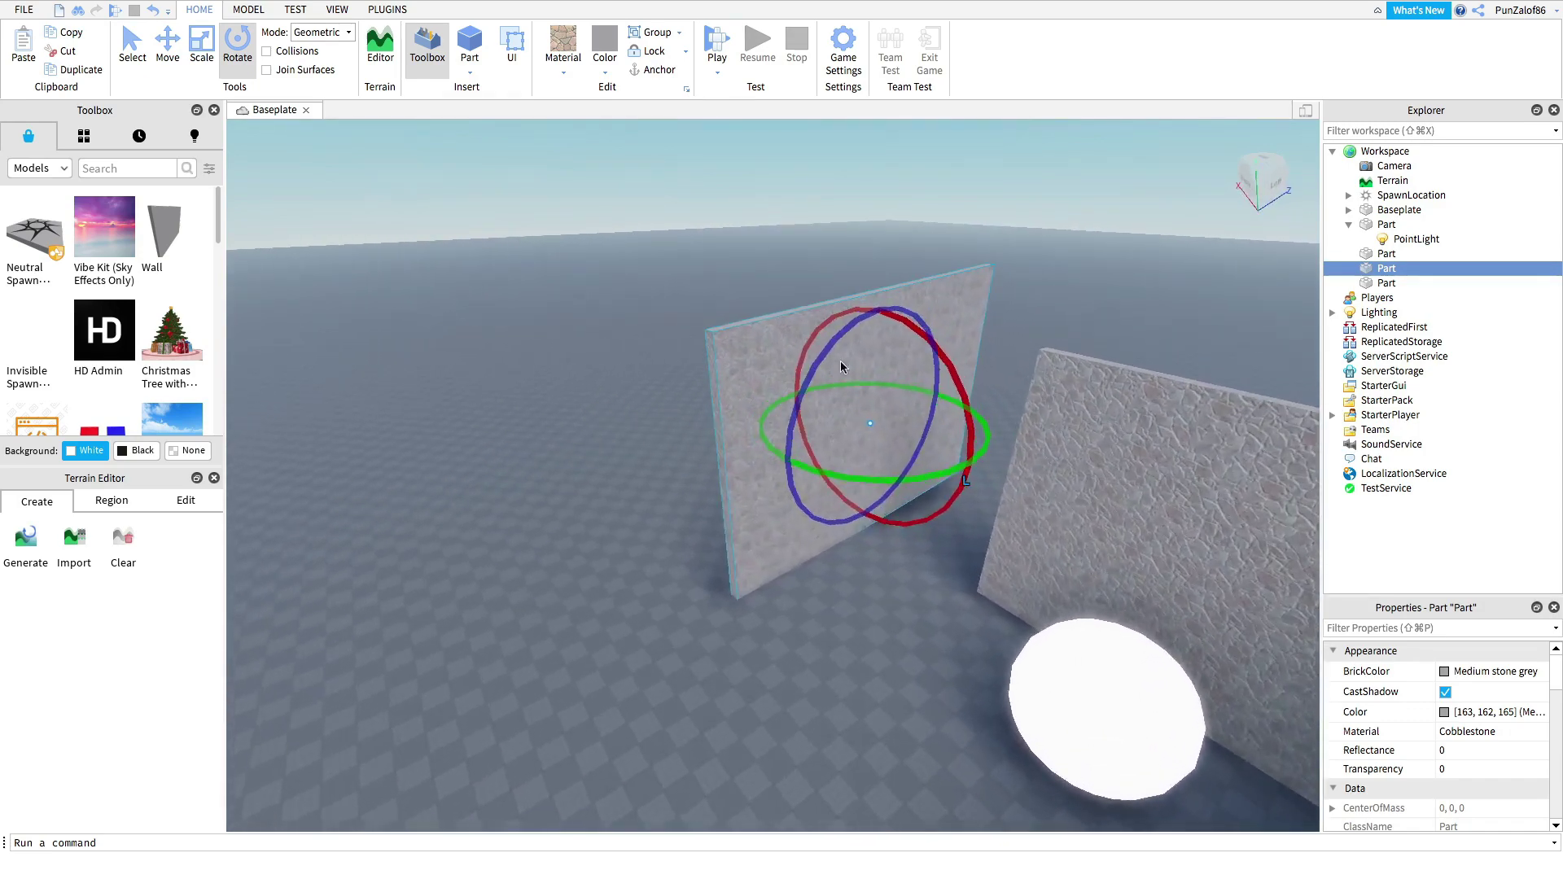
{"action": "left_click_drag", "start_coordinate": [837, 341], "coordinate": [833, 342]}
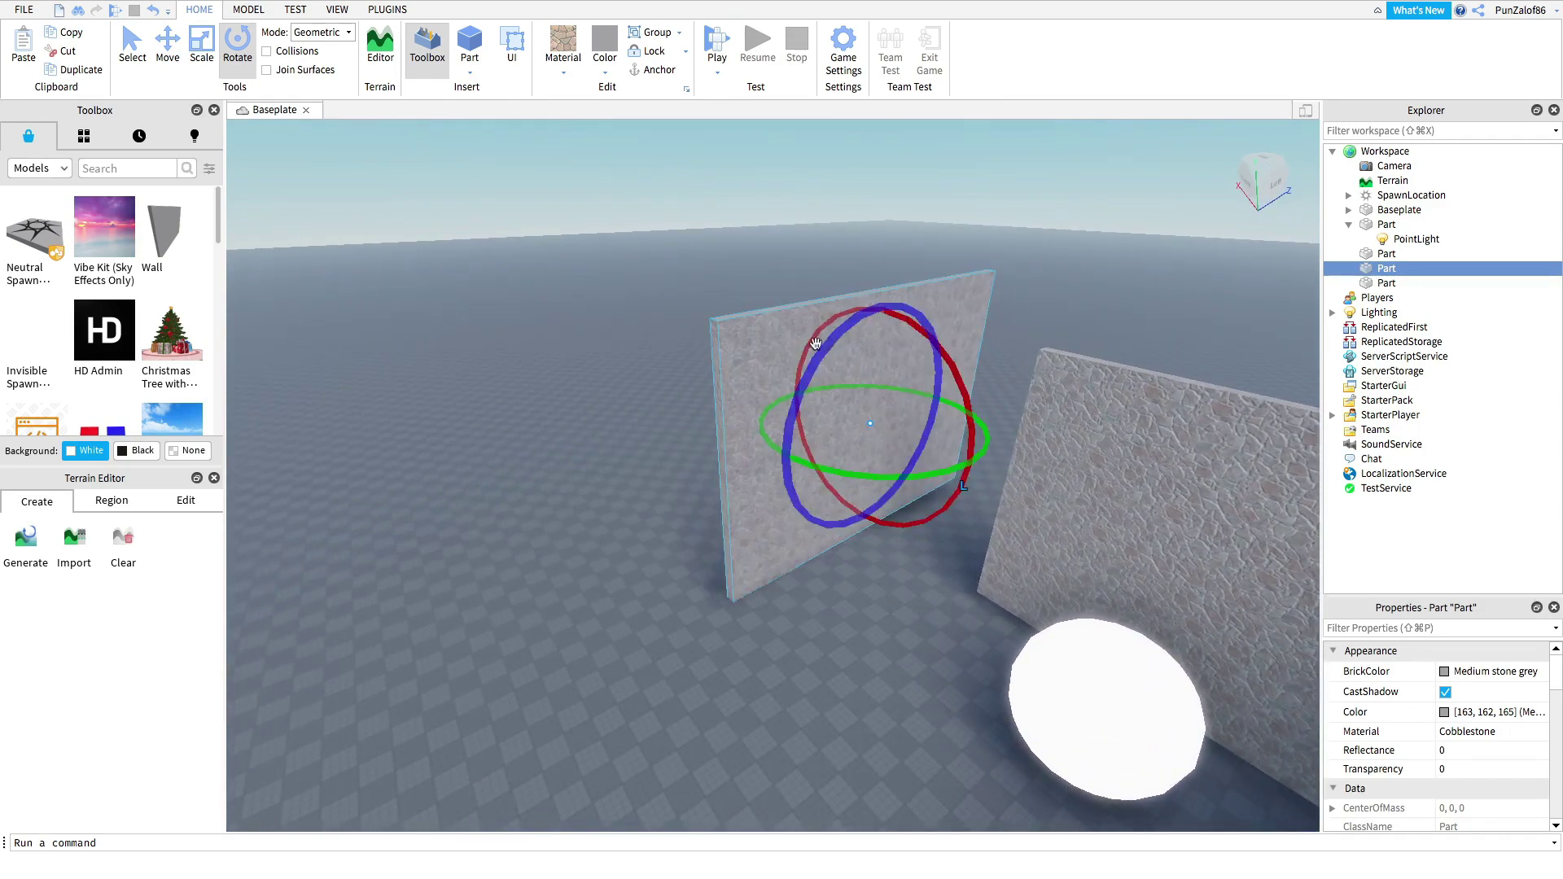
Place the second wall copy against the open end of the back wall as the opposite side wall
{"action": "left_click", "coordinate": [395, 376]}
{"action": "left_click_drag", "start_coordinate": [887, 401], "coordinate": [853, 600]}
{"action": "key", "text": "s"}
{"action": "left_click", "coordinate": [853, 599]}
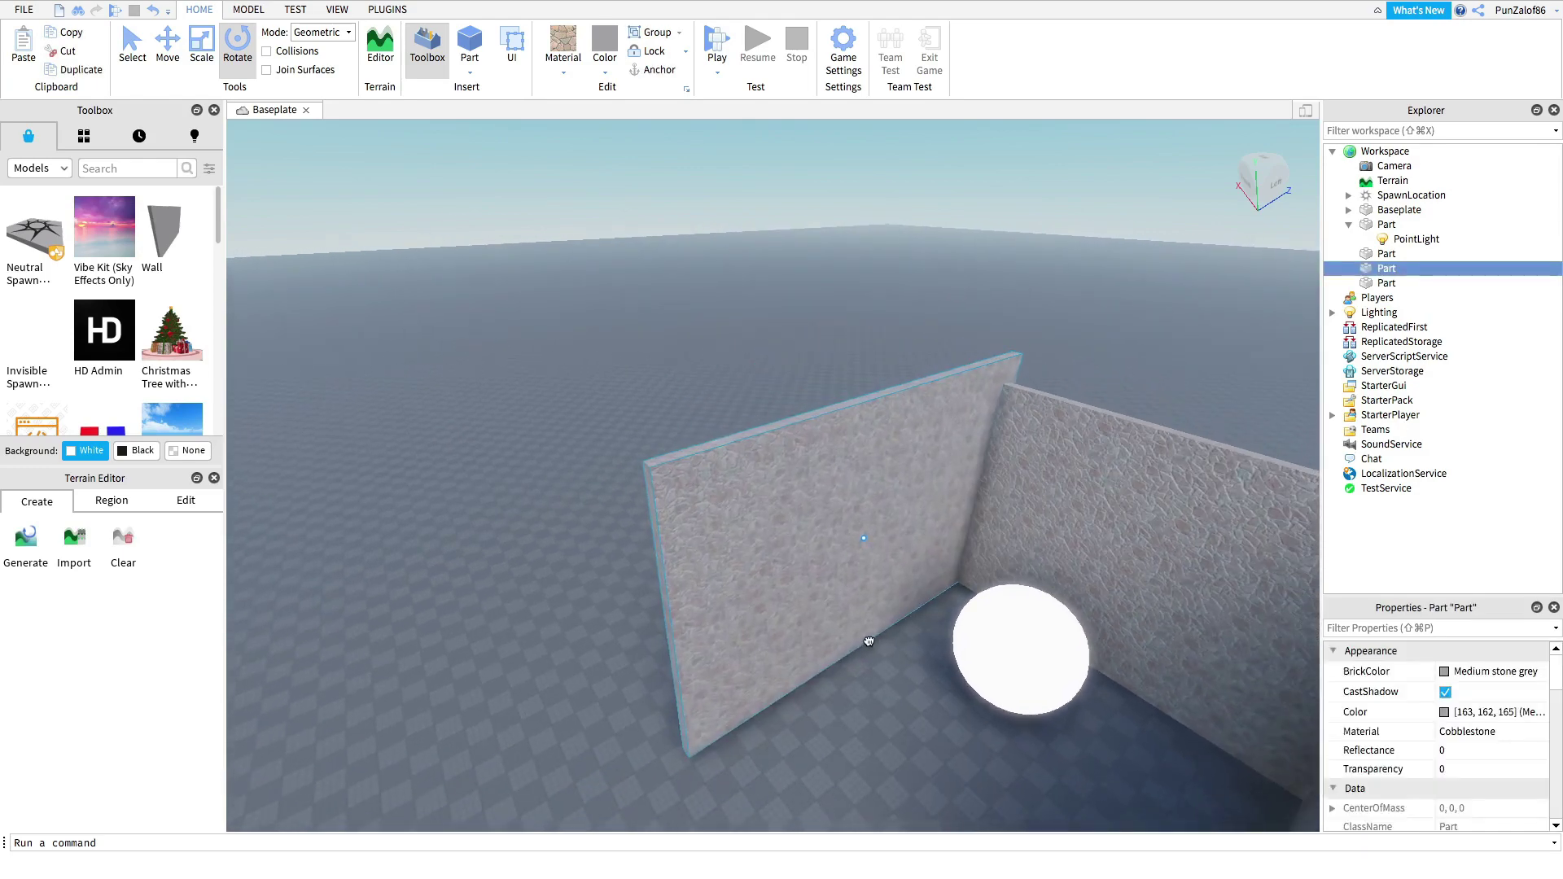
{"action": "right_click_drag", "start_coordinate": [876, 651], "coordinate": [821, 545]}
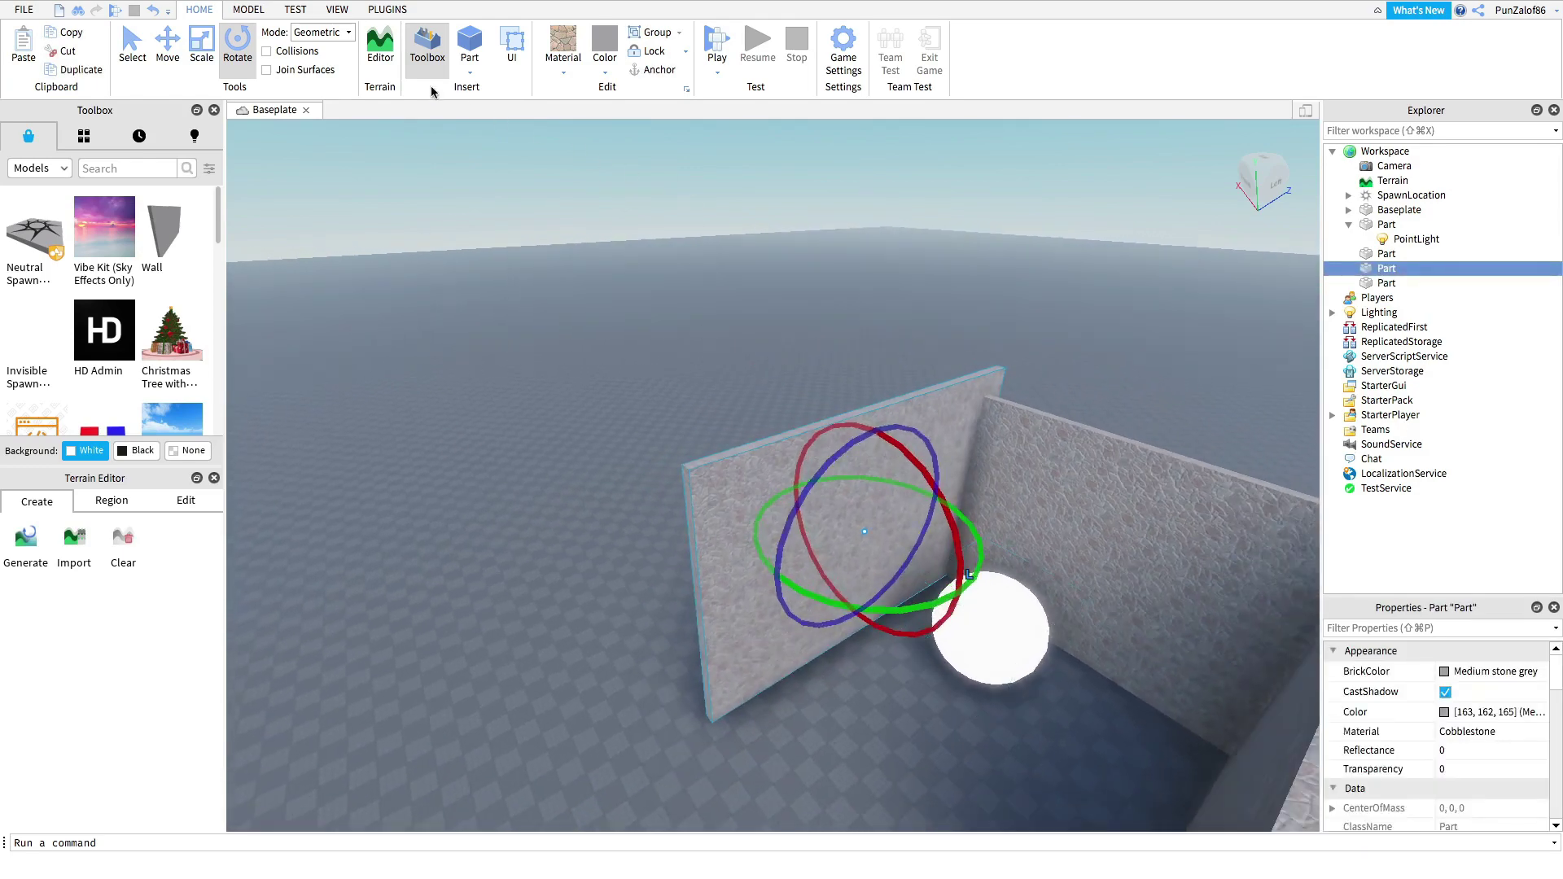
Lower the second side wall with the Move tool and deselect it
{"action": "left_click", "coordinate": [158, 54]}
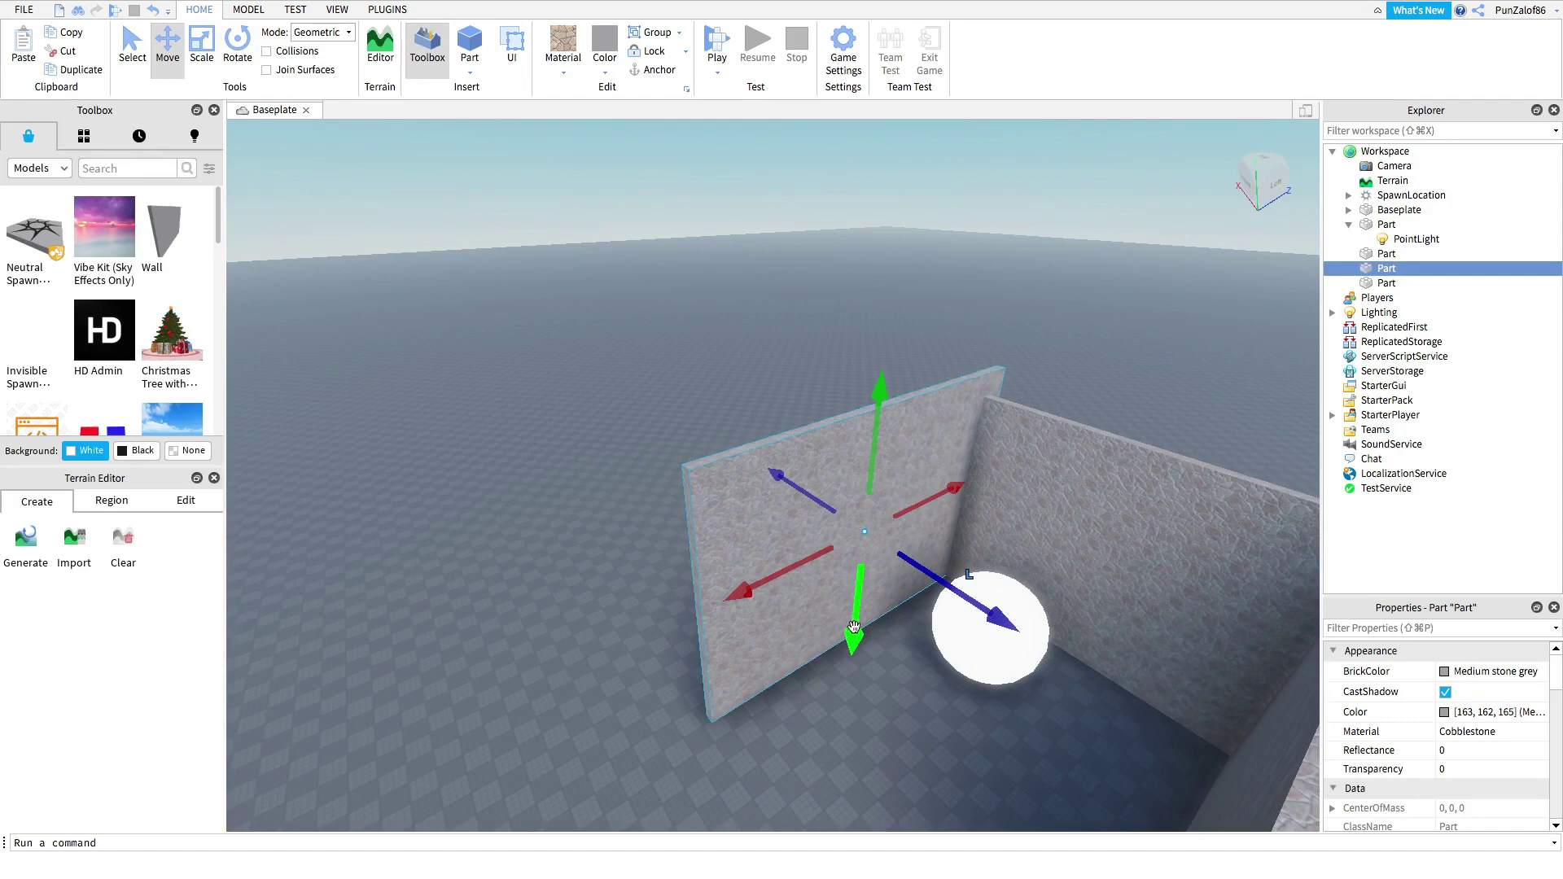
{"action": "left_click_drag", "start_coordinate": [853, 626], "coordinate": [858, 664]}
{"action": "left_click", "coordinate": [676, 589]}
{"action": "key", "text": "s"}
{"action": "key", "text": "a"}
{"action": "right_click_drag", "start_coordinate": [677, 590], "coordinate": [559, 146]}
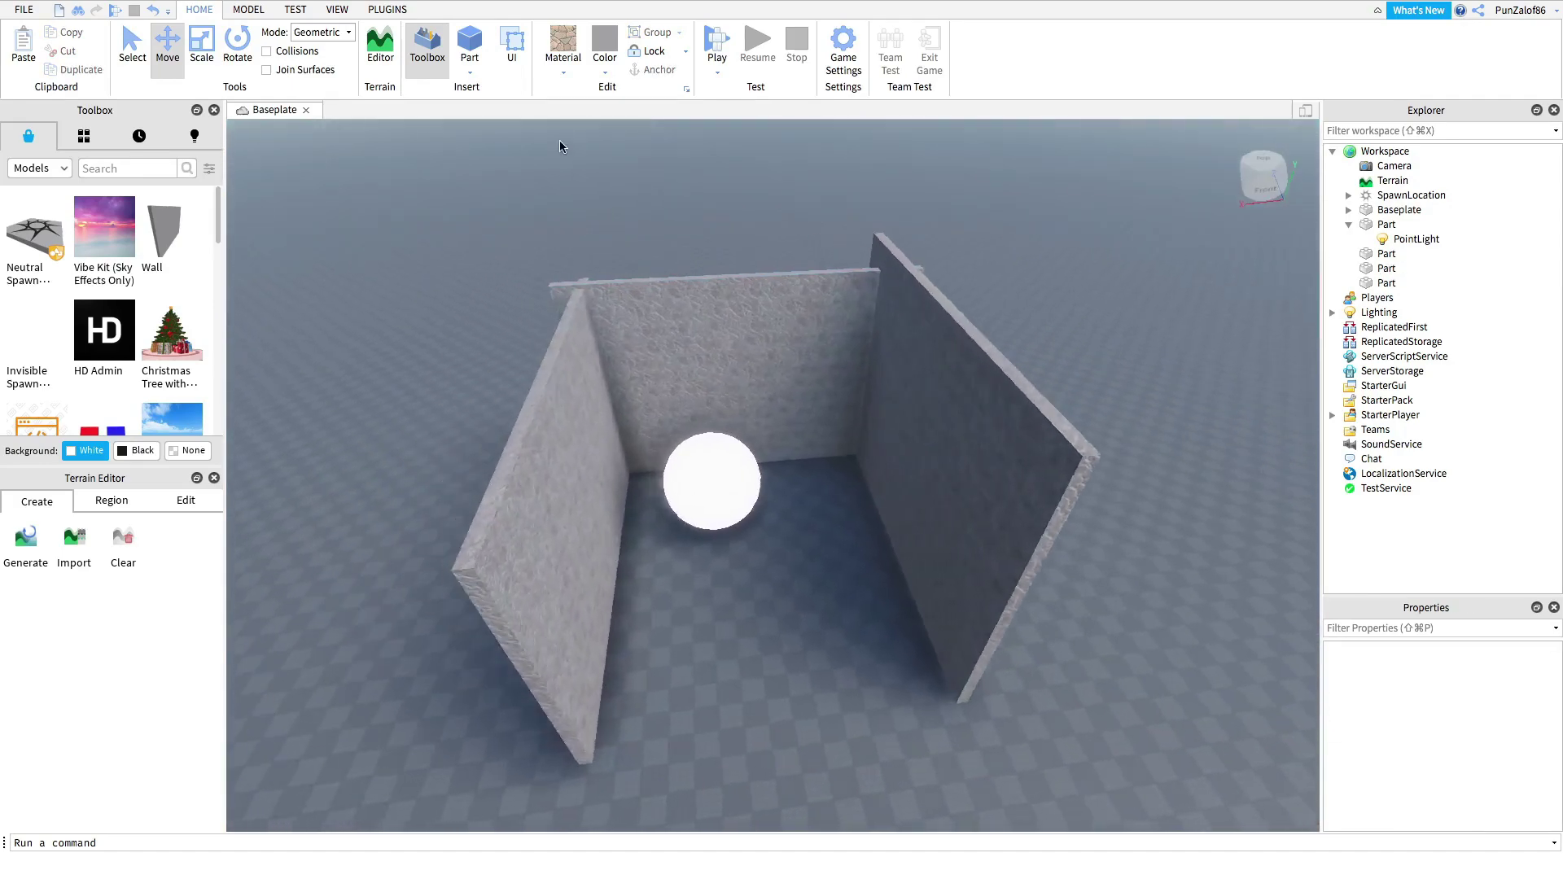
{"action": "left_click", "coordinate": [471, 54]}
{"action": "scroll", "coordinate": [844, 488], "scroll_direction": "down", "scroll_amount": 3}
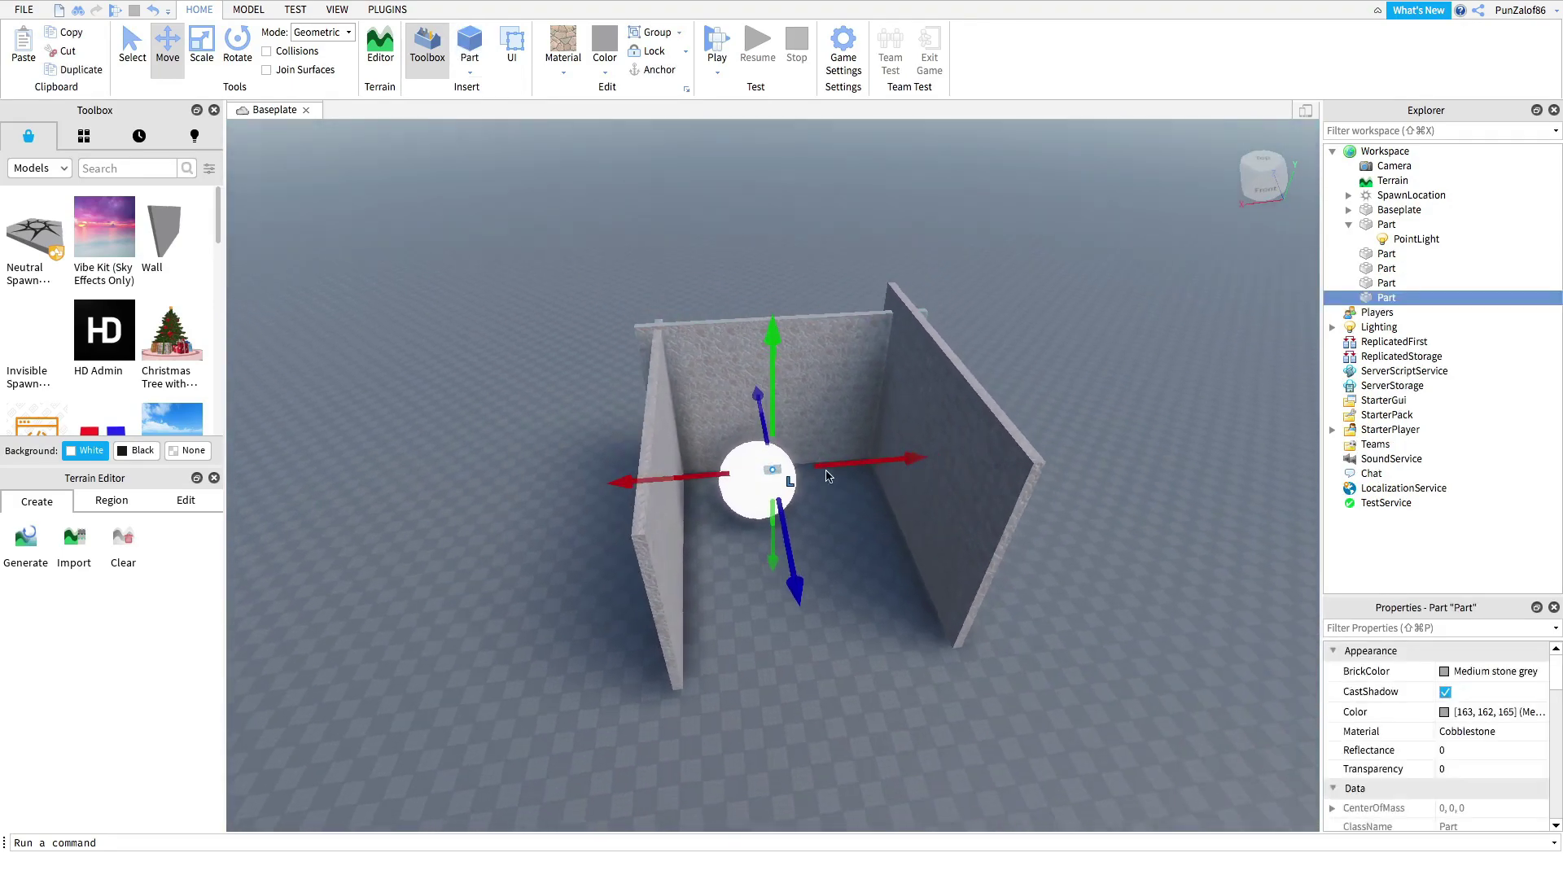
{"action": "key", "text": "Delete"}
Paste another copy of the cobblestone wall and place it across the open front of the enclosure
{"action": "left_click", "coordinate": [1008, 491]}
{"action": "key", "text": "super+c"}
{"action": "key", "text": "super+v"}
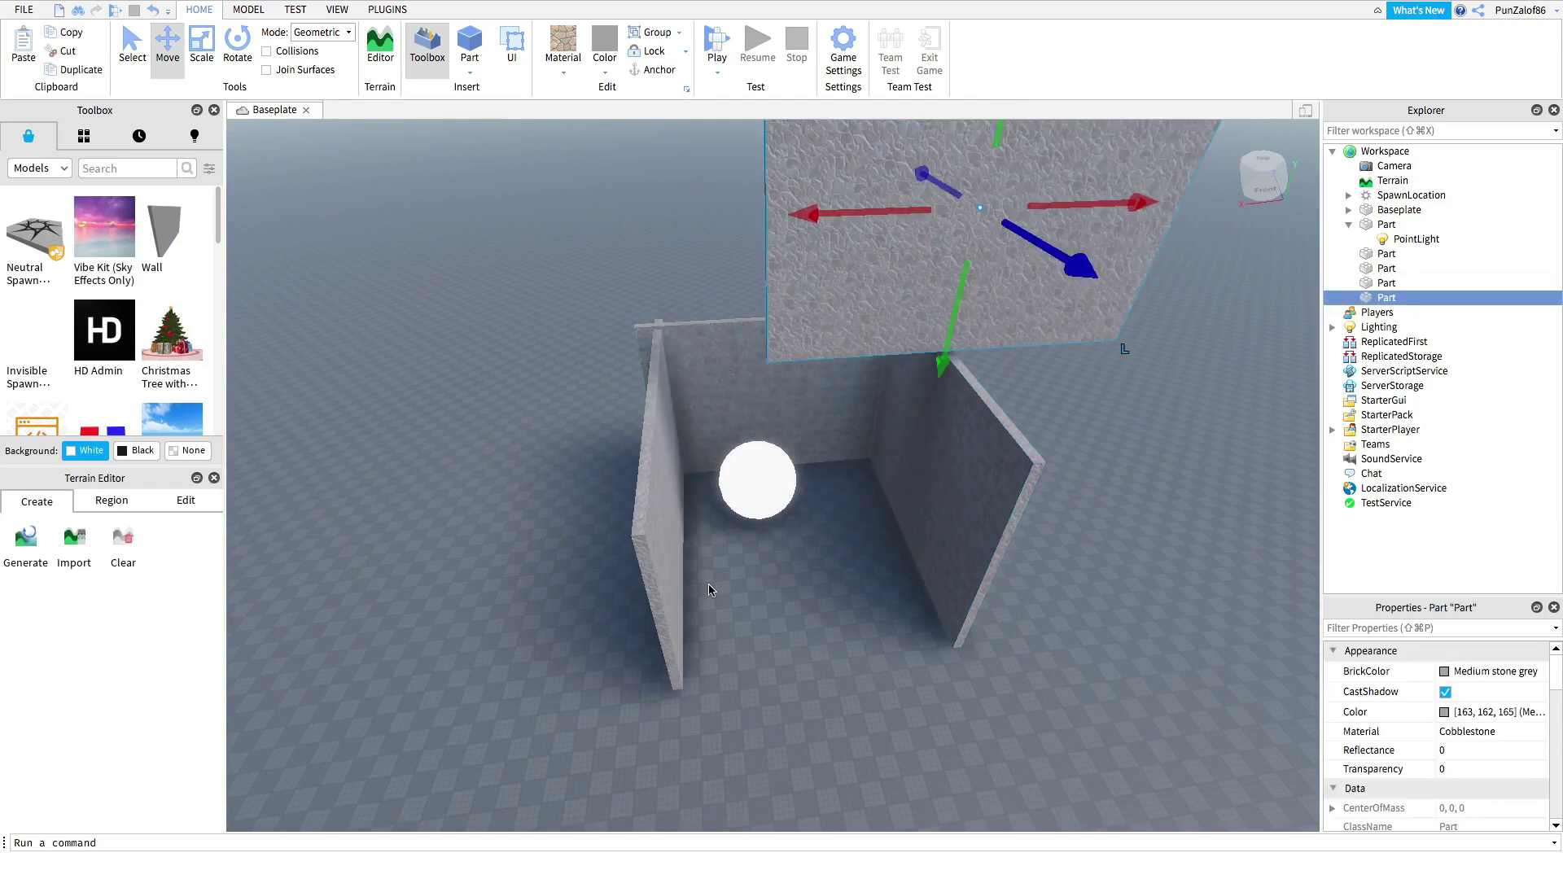
{"action": "left_click_drag", "start_coordinate": [839, 380], "coordinate": [770, 668]}
{"action": "left_click", "coordinate": [916, 705]}
Duplicate a cobblestone wall above the enclosure to make a slab for the roof
{"action": "key", "text": "w"}
{"action": "right_click_drag", "start_coordinate": [858, 607], "coordinate": [988, 432]}
{"action": "key", "text": "a"}
{"action": "key", "text": "w"}
{"action": "key", "text": "s"}
{"action": "key", "text": "a"}
{"action": "left_click", "coordinate": [809, 521]}
{"action": "key", "text": "super+d"}
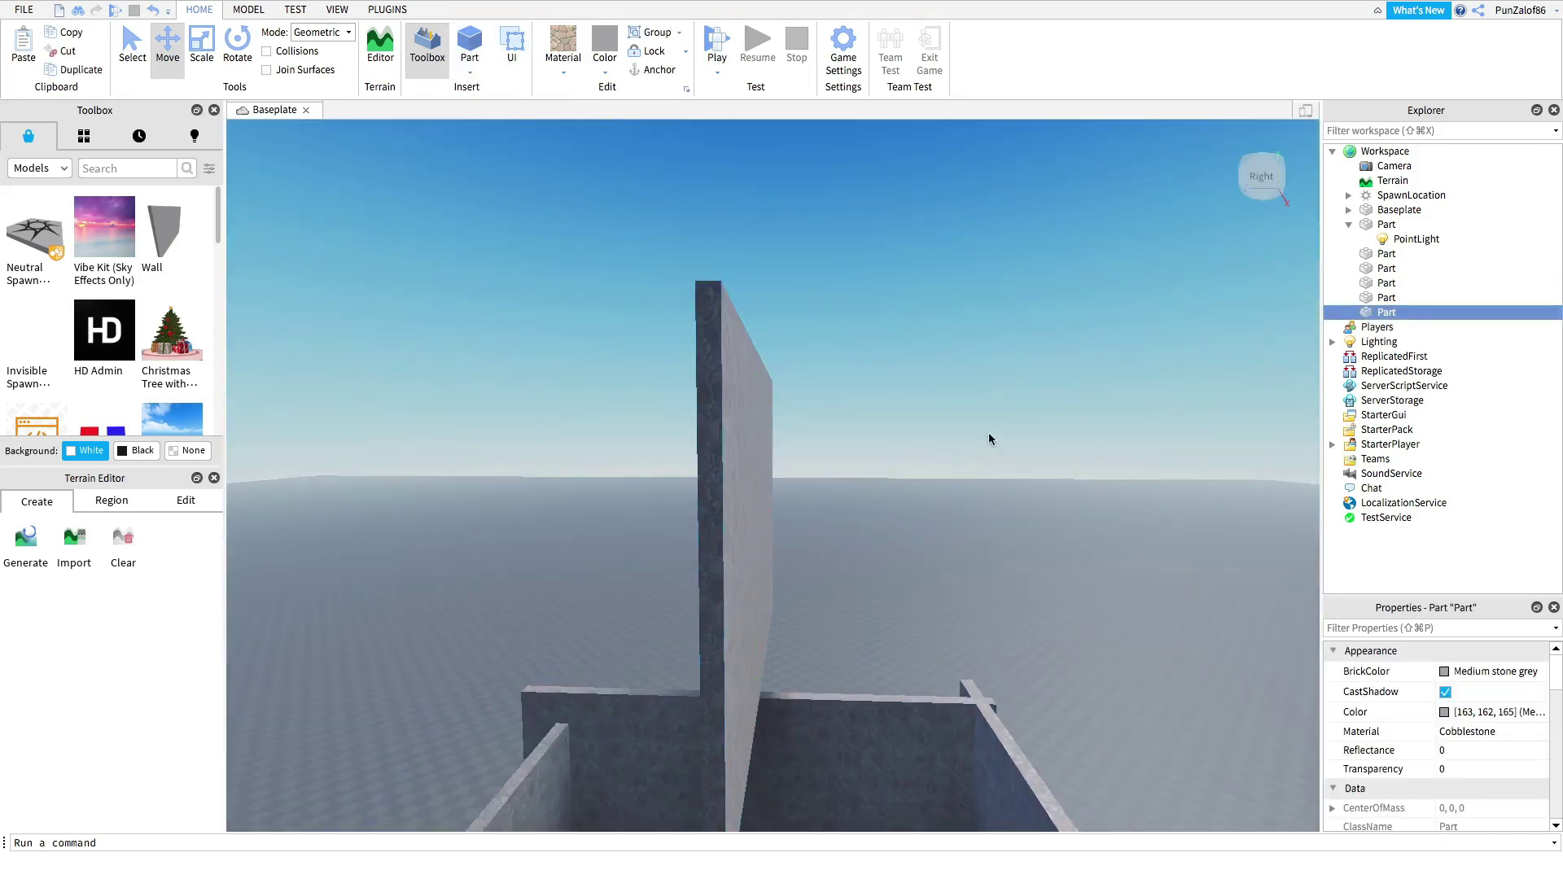
Rotate the duplicated wall with the Rotate tool until it lies flat above the enclosure
{"action": "left_click", "coordinate": [989, 439]}
{"action": "left_click", "coordinate": [238, 45]}
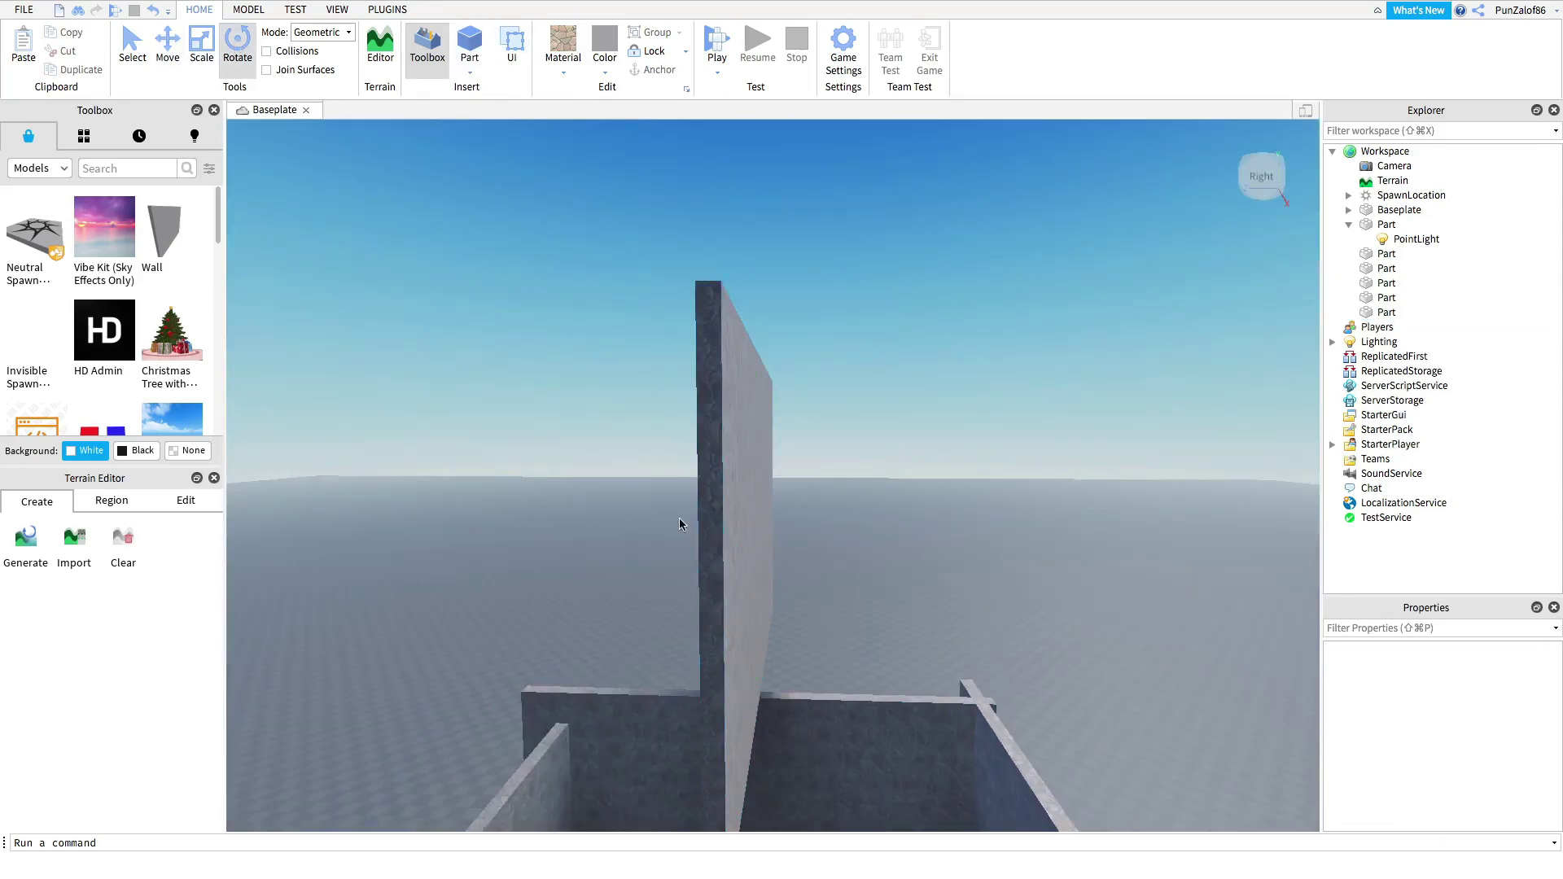
{"action": "left_click", "coordinate": [759, 446]}
{"action": "left_click_drag", "start_coordinate": [758, 445], "coordinate": [713, 667]}
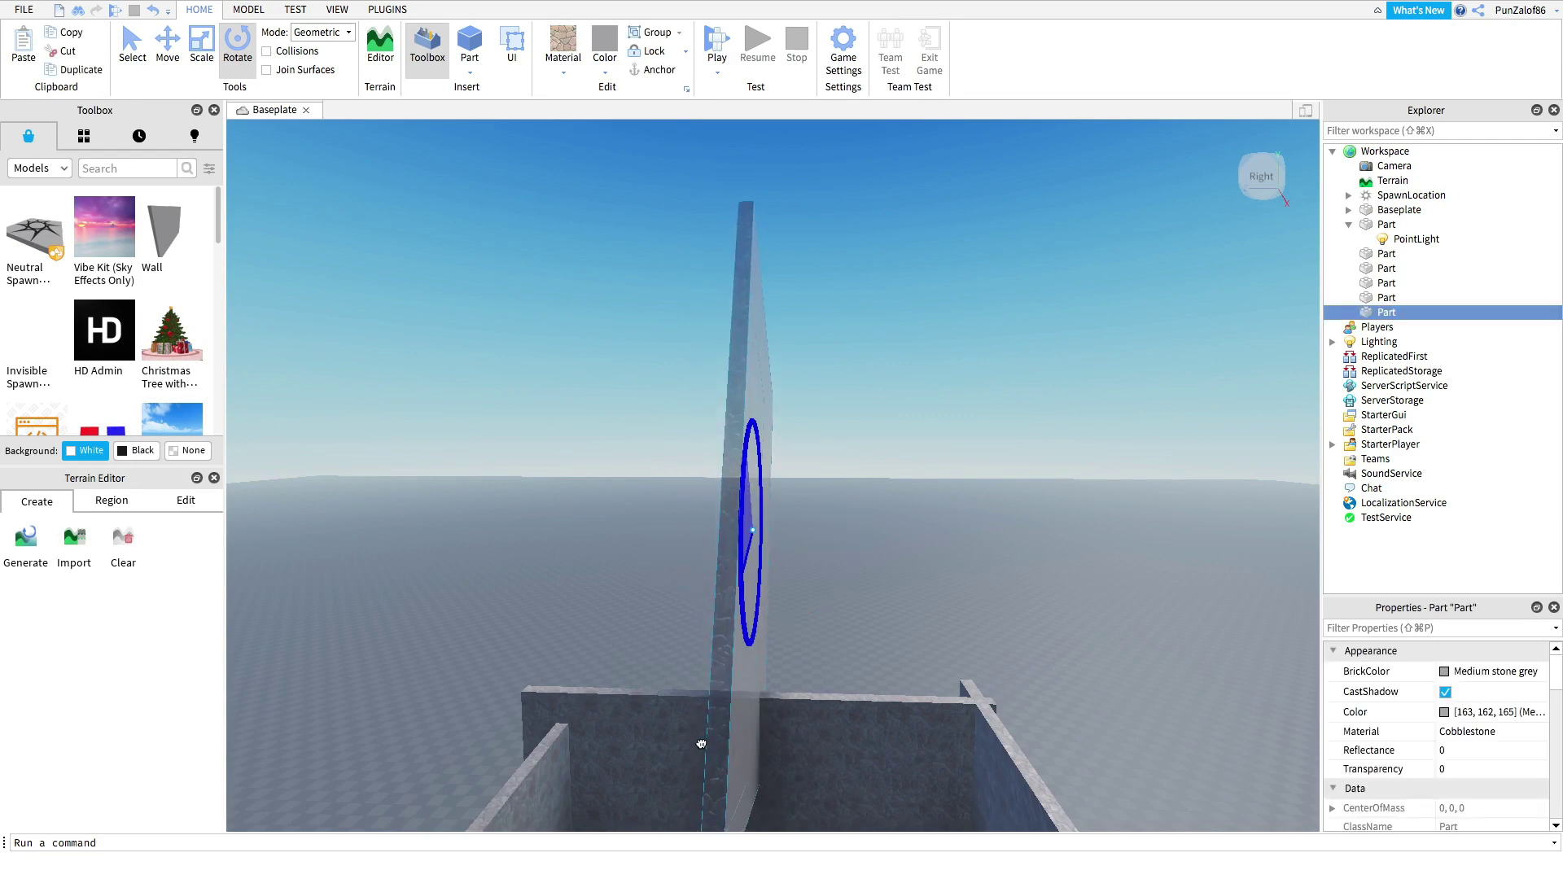
{"action": "left_click_drag", "start_coordinate": [701, 744], "coordinate": [771, 794]}
{"action": "key", "text": "d"}
{"action": "right_click_drag", "start_coordinate": [842, 686], "coordinate": [830, 686]}
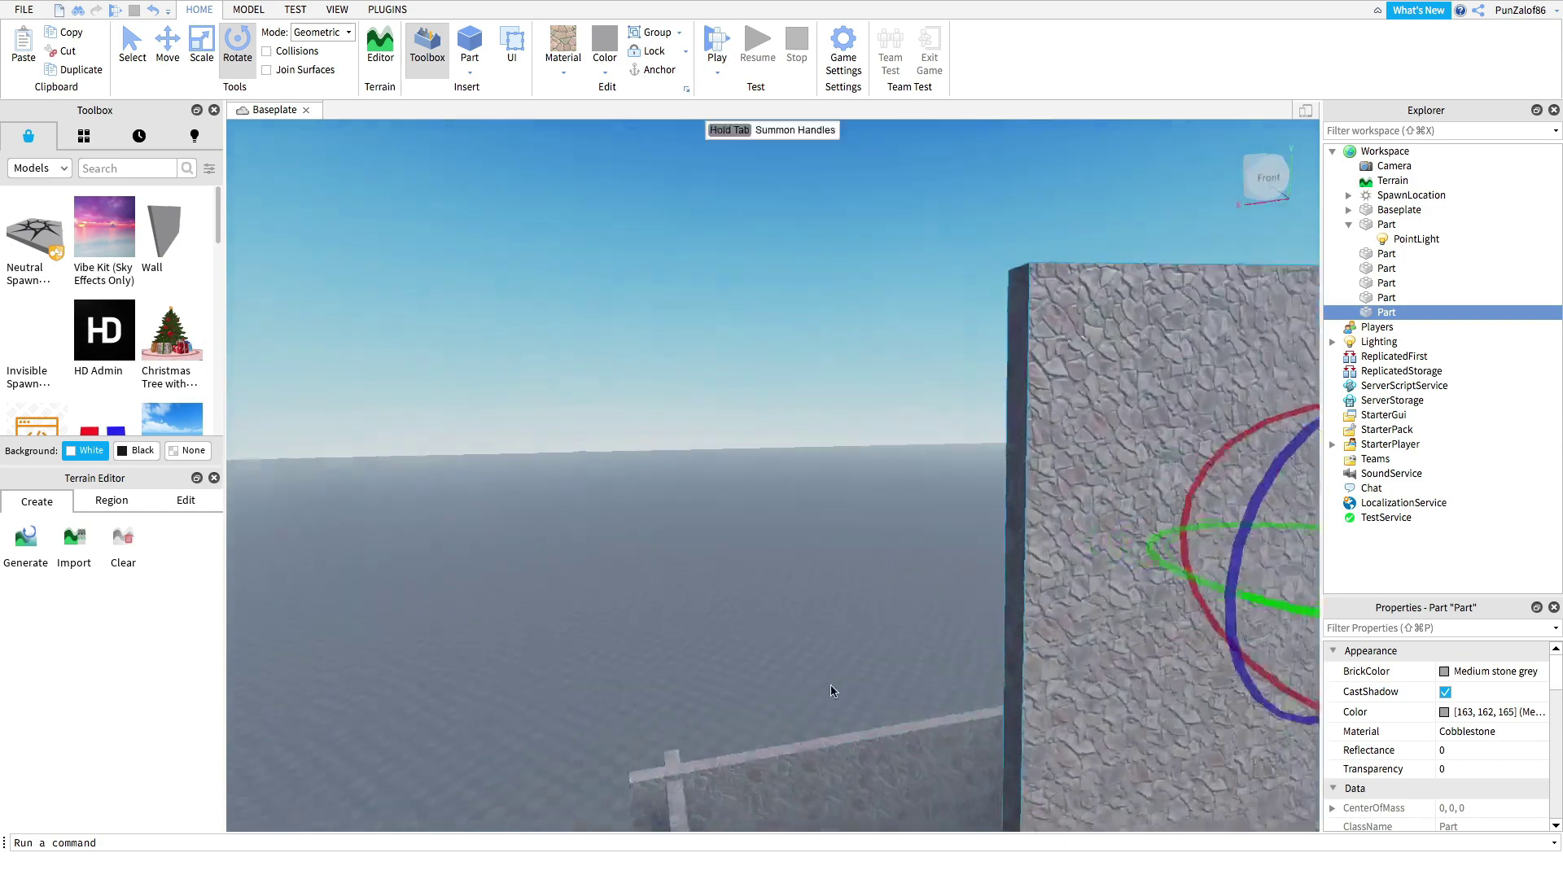
{"action": "left_click_drag", "start_coordinate": [931, 494], "coordinate": [967, 705]}
{"action": "left_click_drag", "start_coordinate": [700, 517], "coordinate": [706, 545]}
{"action": "left_click_drag", "start_coordinate": [757, 457], "coordinate": [765, 467]}
{"action": "right_click_drag", "start_coordinate": [960, 617], "coordinate": [949, 606]}
Slide the flat cobblestone slab over the enclosure and lower it towards the wall tops with the Move tool
{"action": "left_click", "coordinate": [160, 41]}
{"action": "right_click_drag", "start_coordinate": [1067, 387], "coordinate": [1067, 388]}
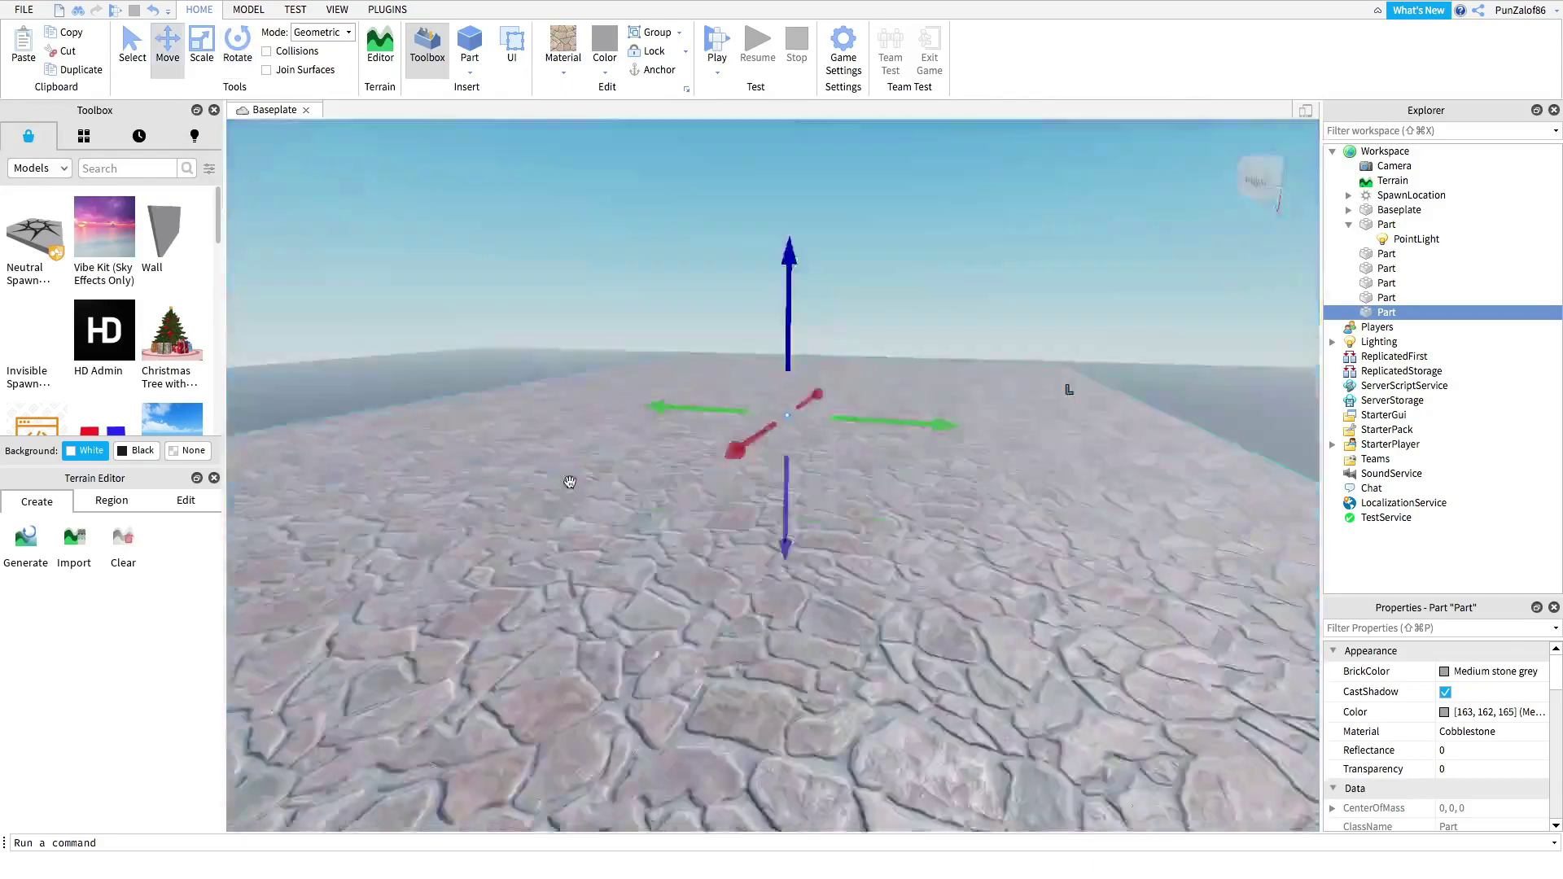
{"action": "right_click_drag", "start_coordinate": [569, 481], "coordinate": [669, 470]}
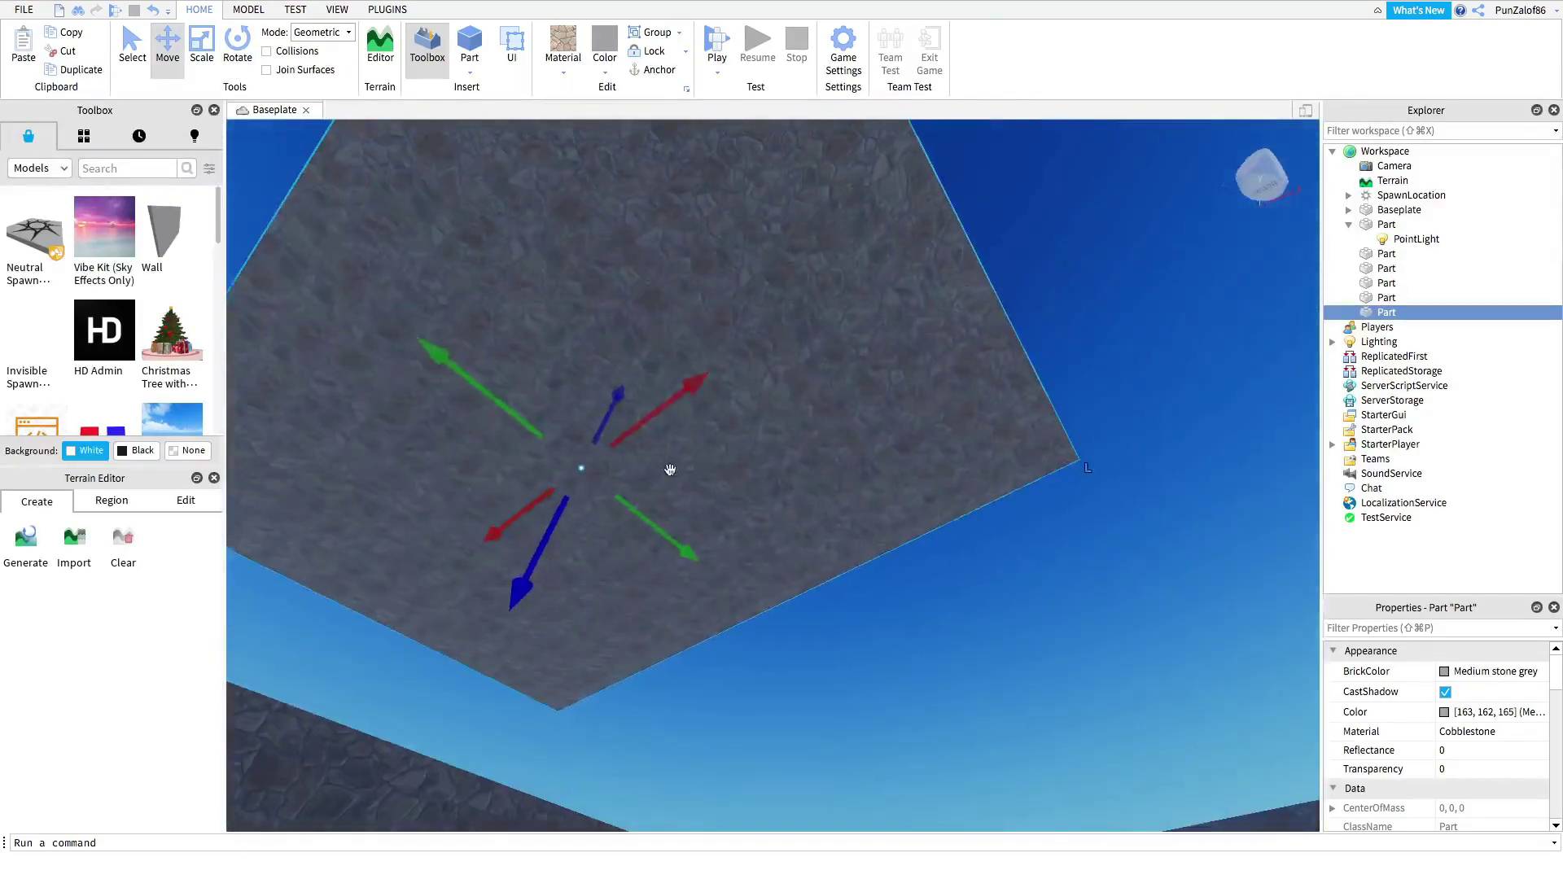
{"action": "left_click_drag", "start_coordinate": [665, 423], "coordinate": [911, 382]}
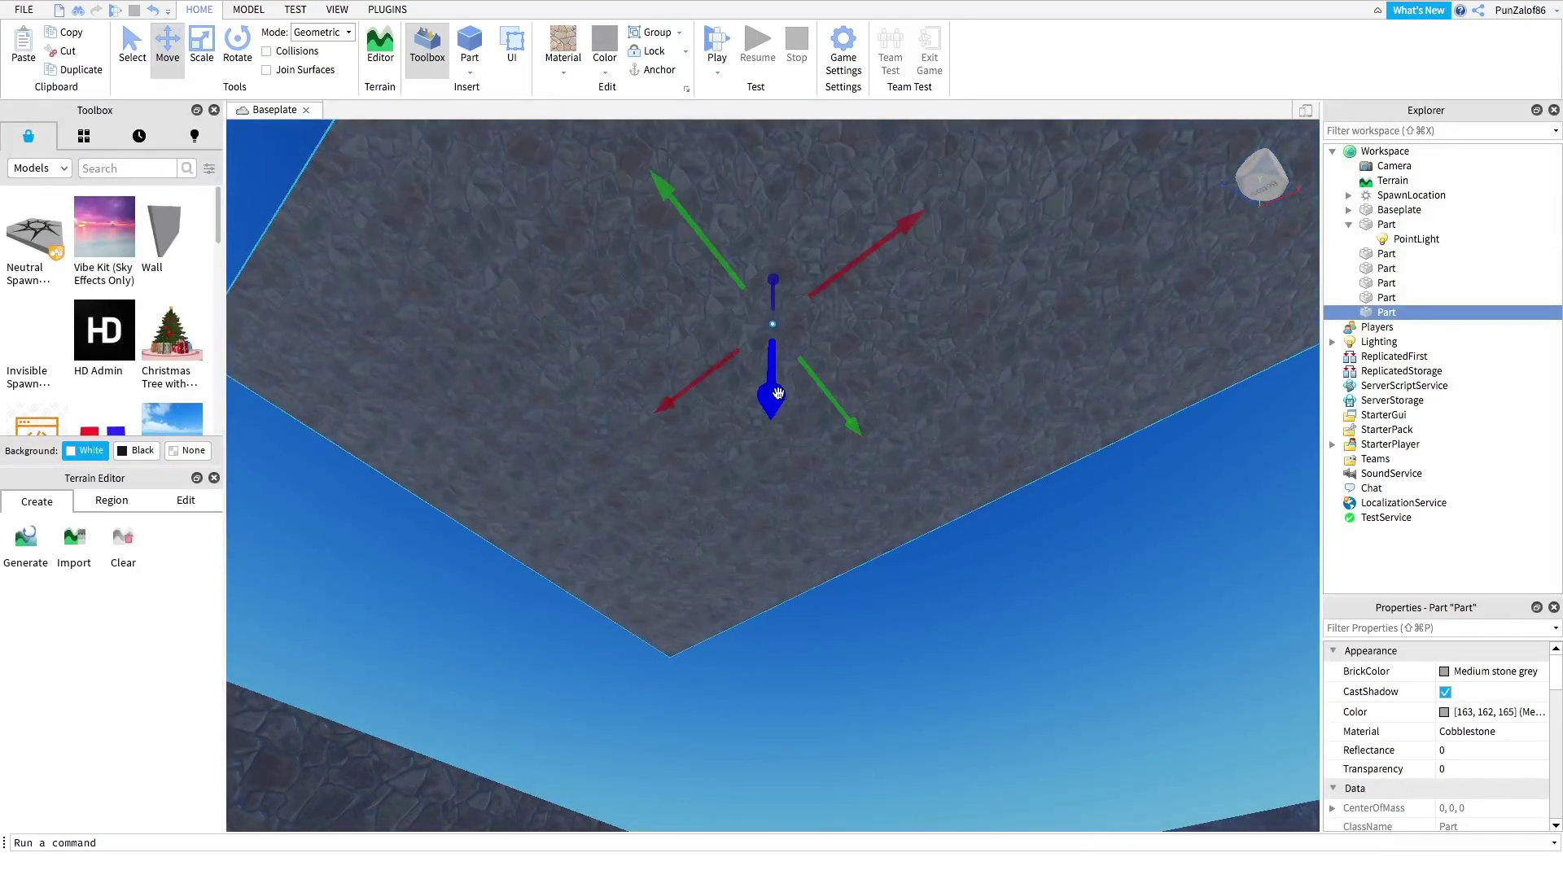
{"action": "left_click_drag", "start_coordinate": [774, 394], "coordinate": [768, 822]}
{"action": "right_click_drag", "start_coordinate": [730, 607], "coordinate": [844, 652]}
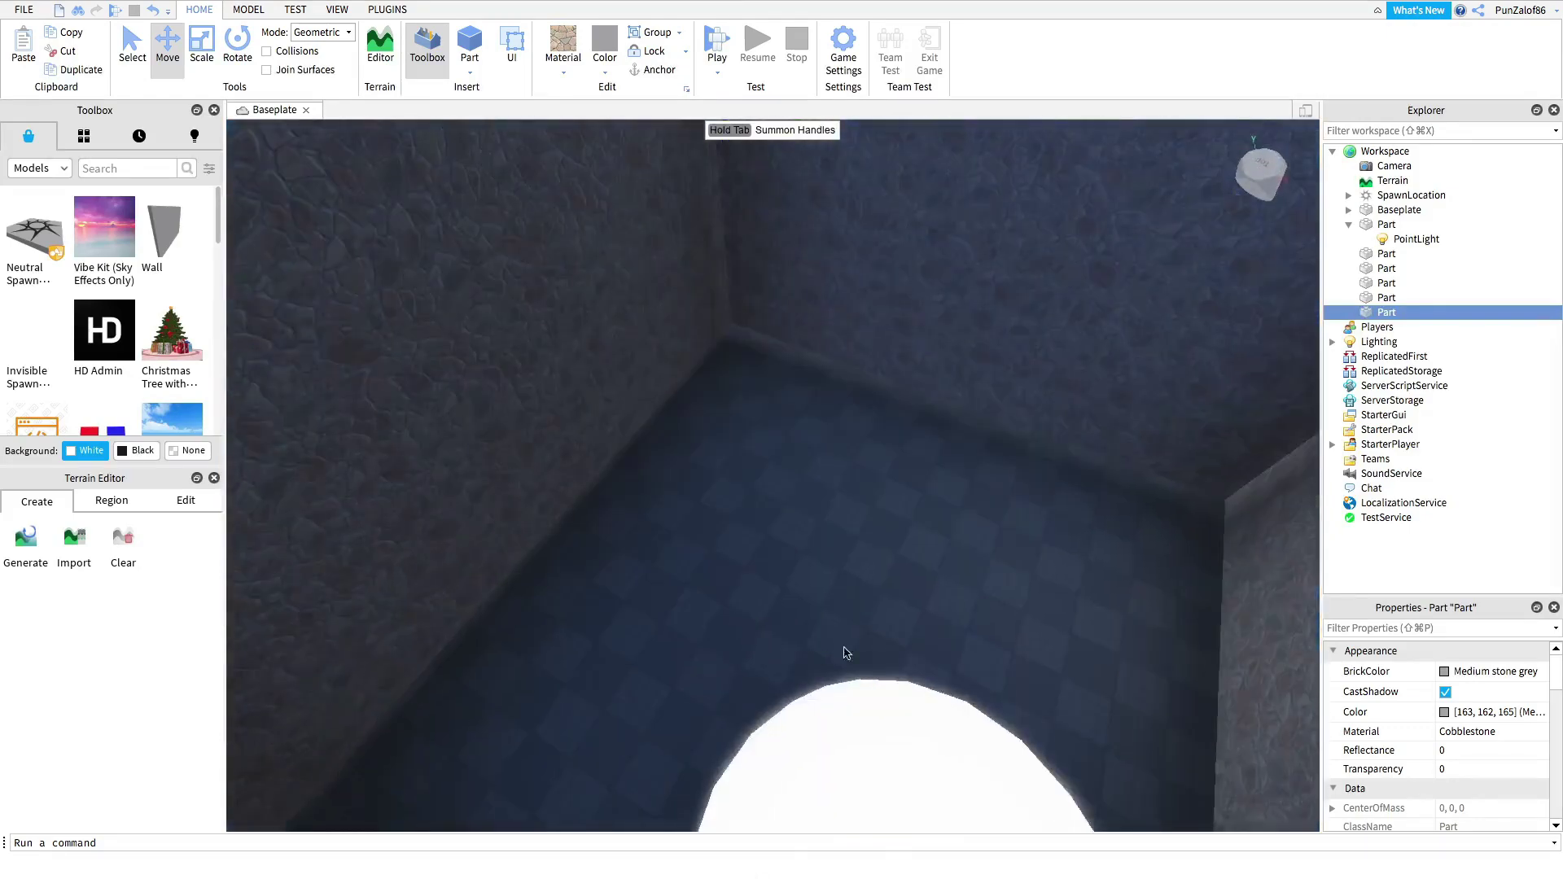
Lower the cobblestone wall inside the room slightly so that its bottom edge meets the floor
{"action": "right_click_drag", "start_coordinate": [883, 435], "coordinate": [555, 450]}
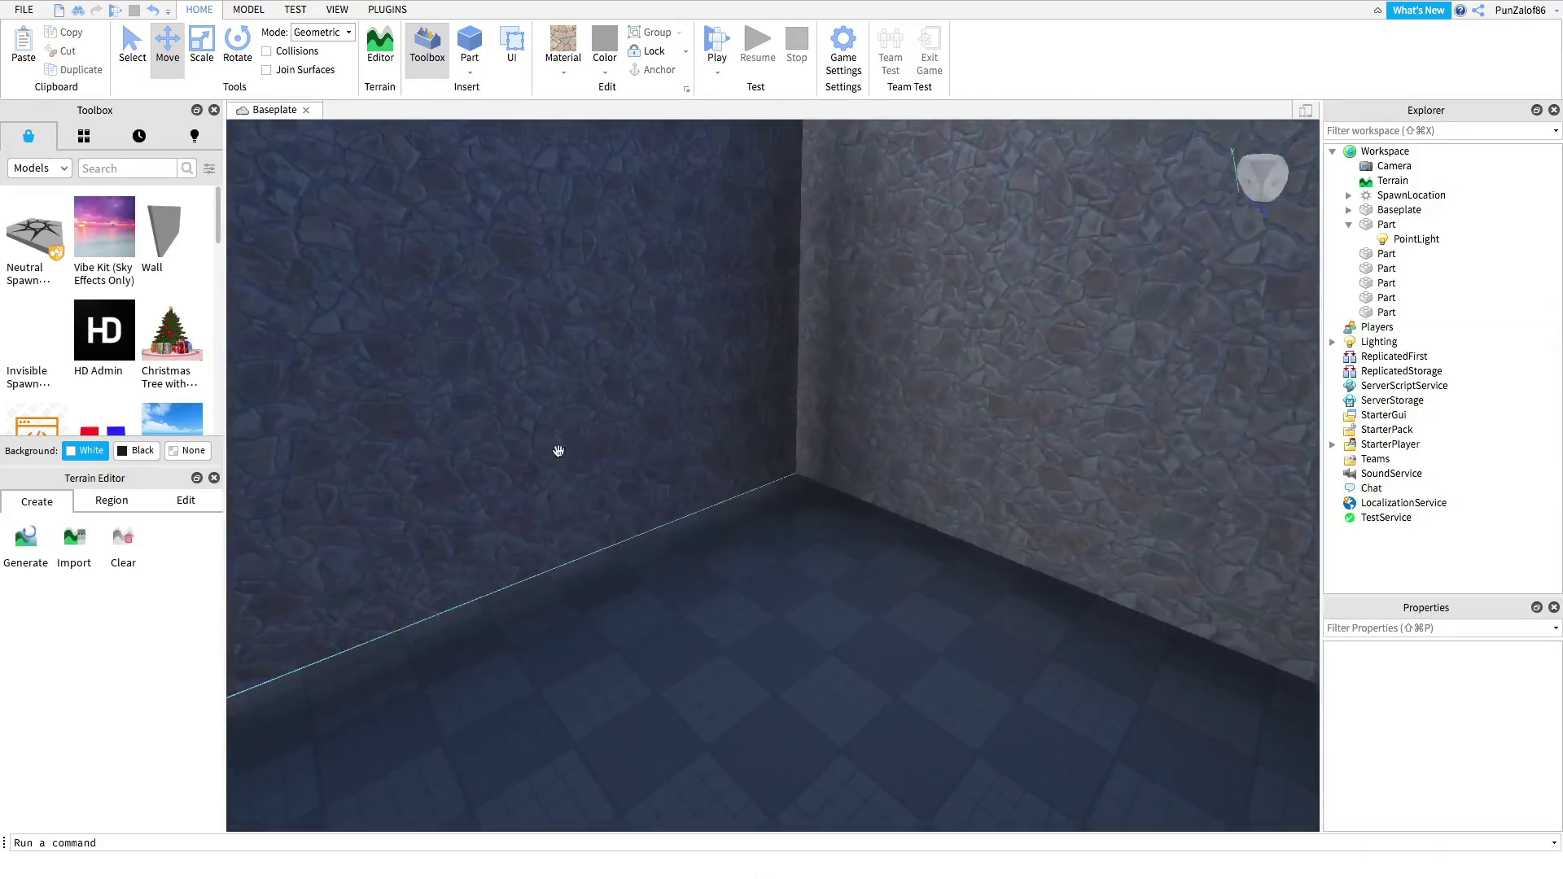
{"action": "left_click", "coordinate": [488, 566]}
{"action": "right_click_drag", "start_coordinate": [489, 566], "coordinate": [460, 535]}
{"action": "left_click_drag", "start_coordinate": [645, 449], "coordinate": [648, 464]}
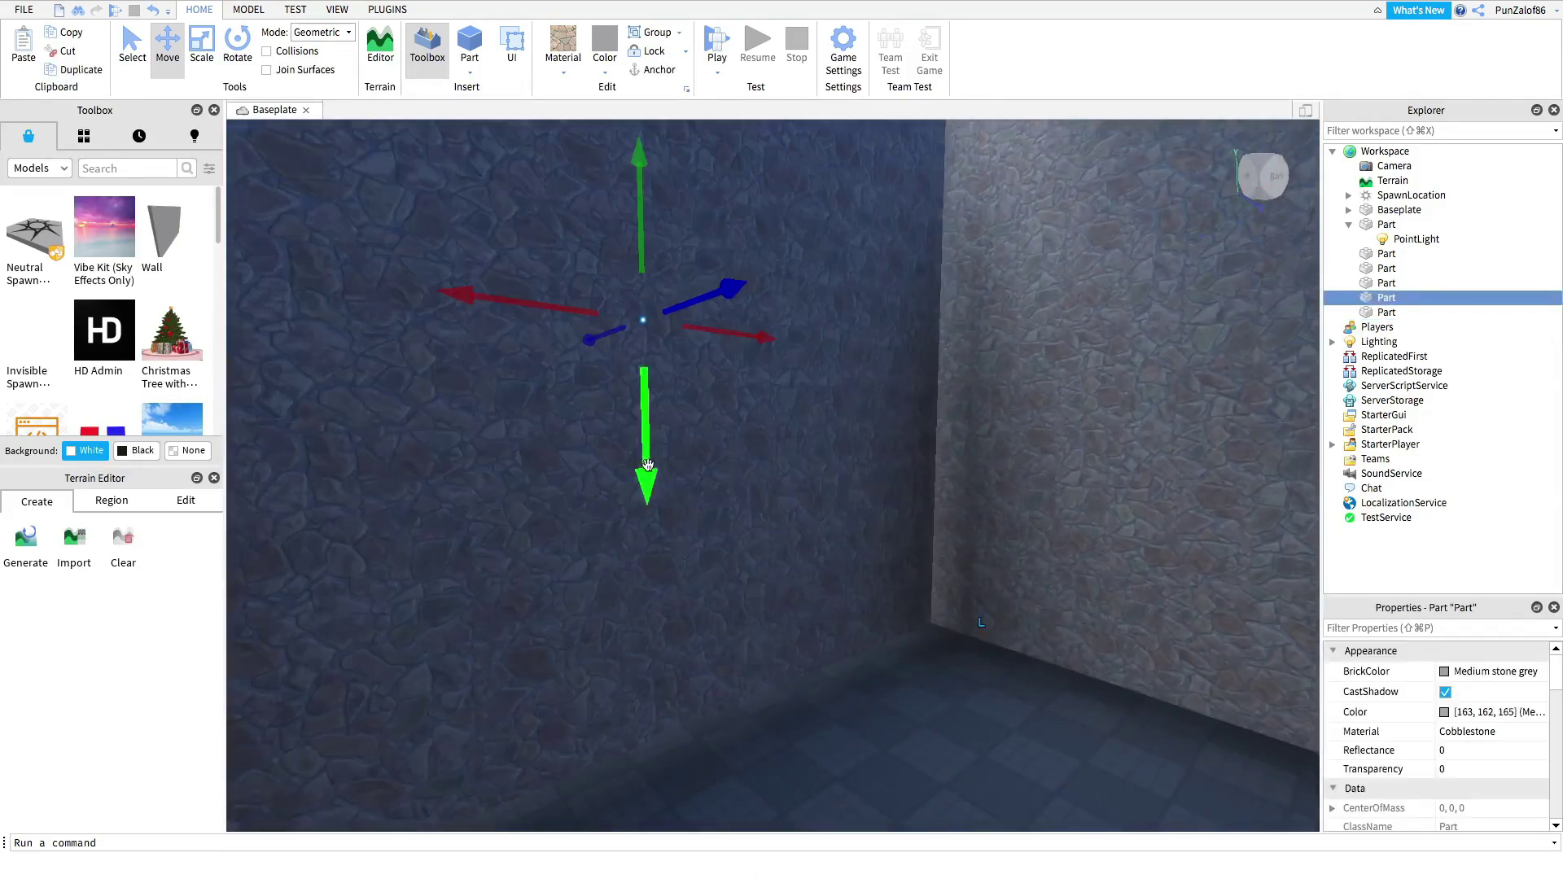
{"action": "right_click_drag", "start_coordinate": [969, 783], "coordinate": [831, 570]}
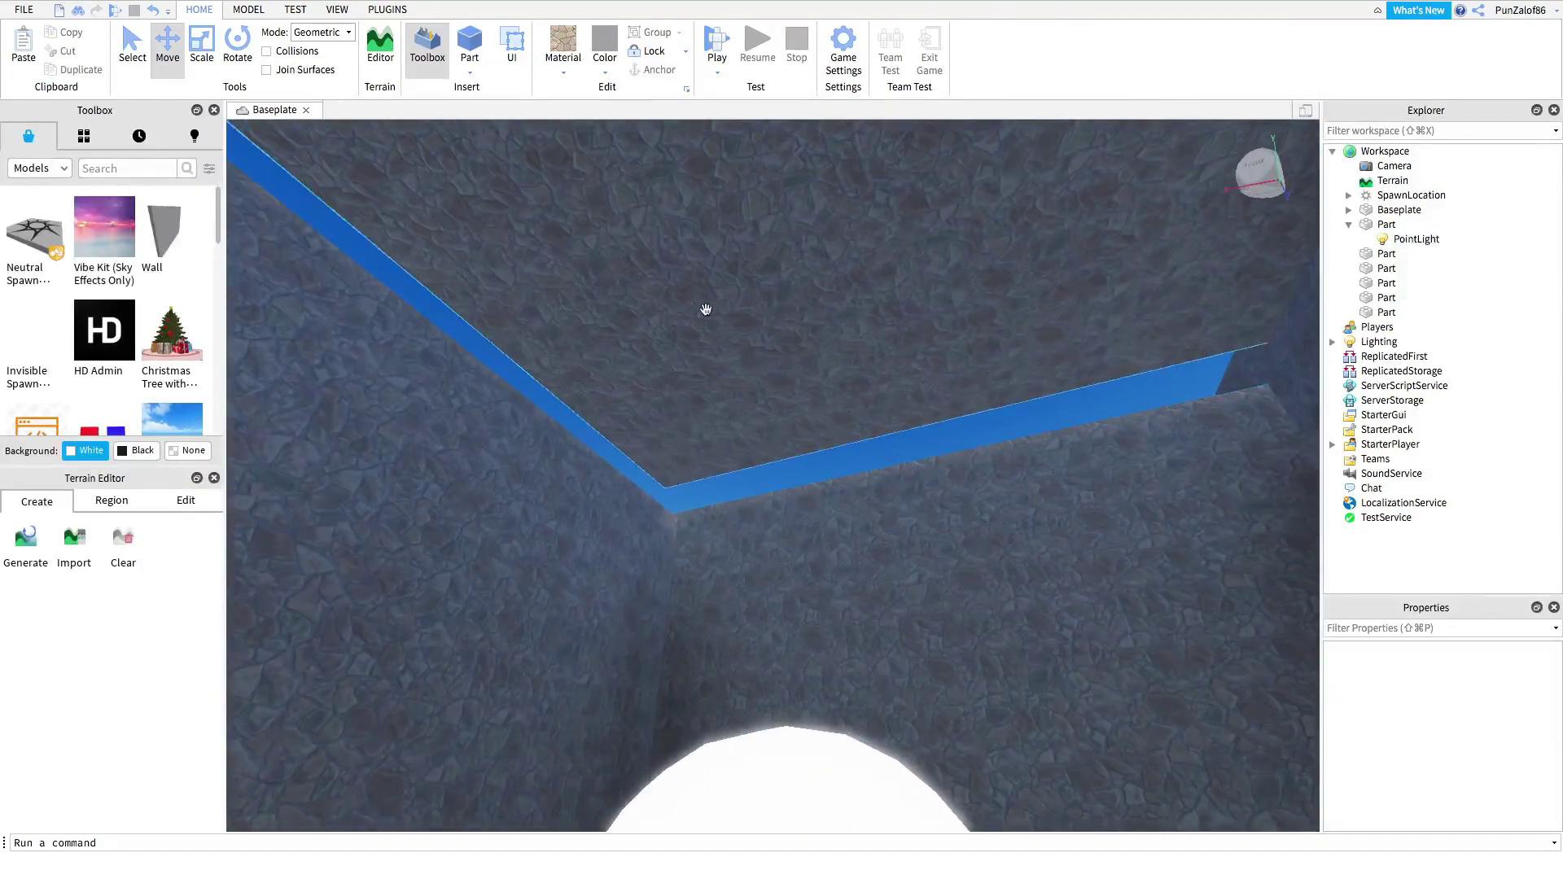
Shift the roof slab sideways and lower it to close the gap above the walls, and deselect it
{"action": "left_click", "coordinate": [705, 310]}
{"action": "left_click_drag", "start_coordinate": [964, 279], "coordinate": [814, 308]}
{"action": "left_click_drag", "start_coordinate": [994, 236], "coordinate": [969, 395]}
{"action": "right_click_drag", "start_coordinate": [883, 433], "coordinate": [879, 563]}
{"action": "left_click", "coordinate": [1070, 651]}
Set the PointLight's brightness to 40 and move the neon sphere forward across the room's floor
{"action": "key", "text": "w"}
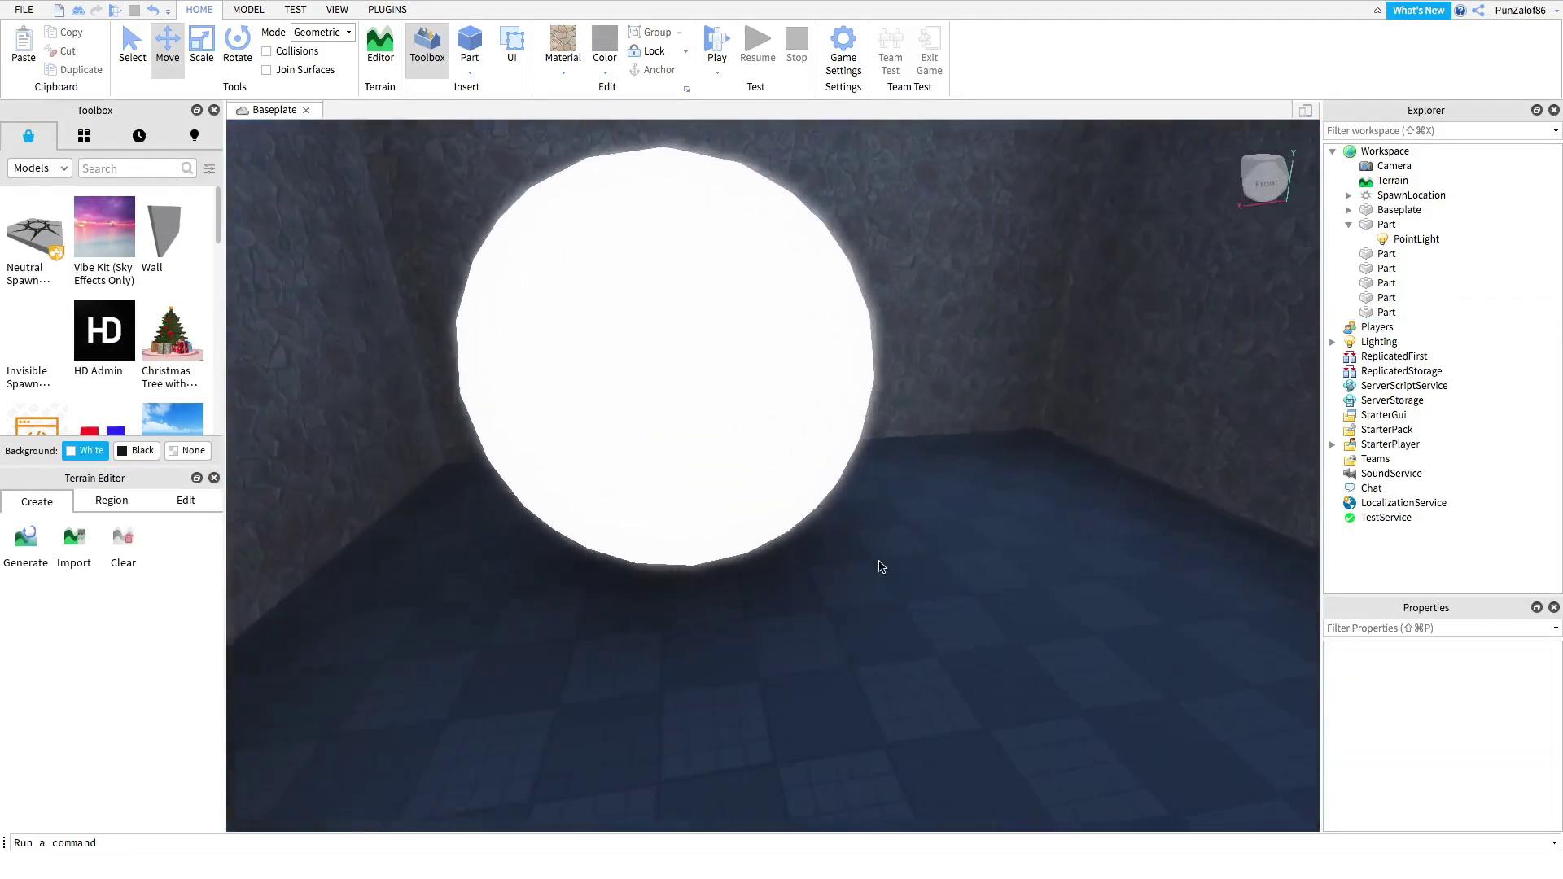
{"action": "key", "text": "s"}
{"action": "left_click", "coordinate": [729, 464]}
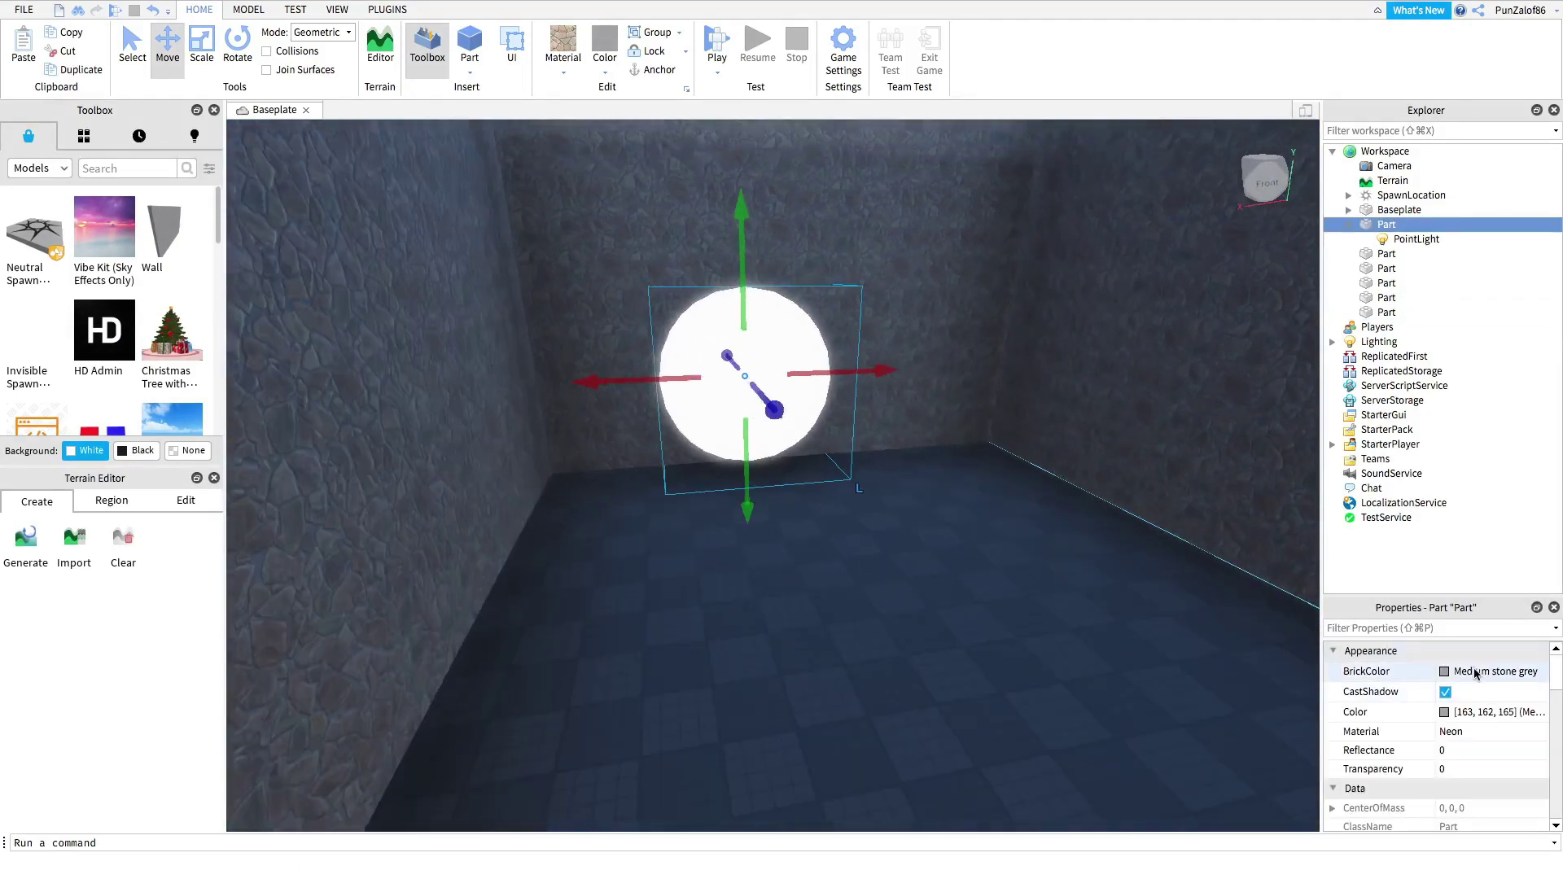
{"action": "scroll", "coordinate": [1457, 674], "scroll_direction": "down", "scroll_amount": 3}
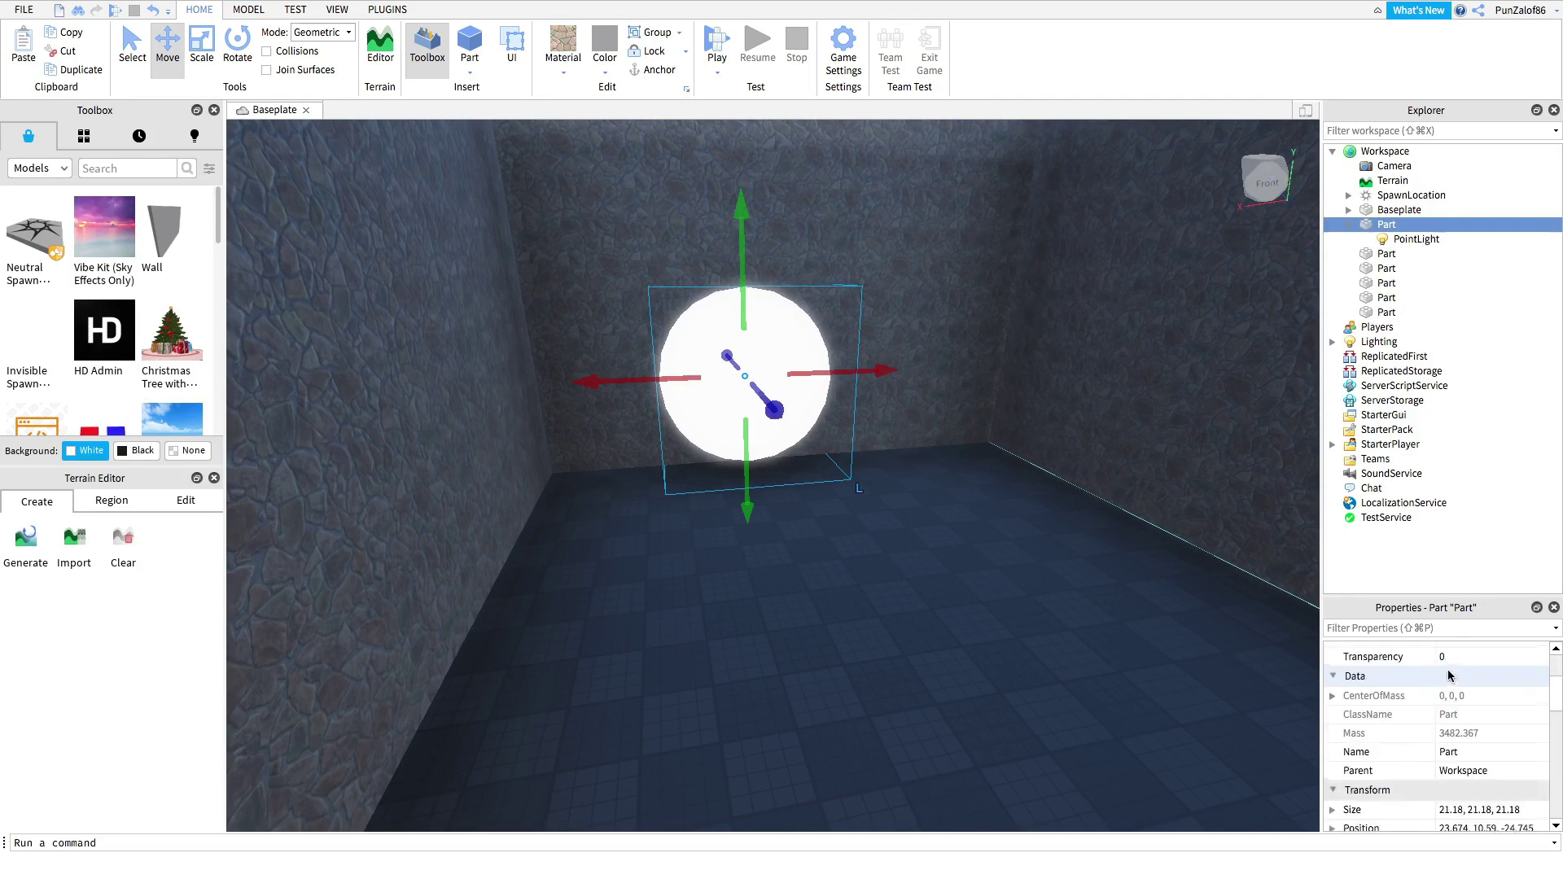
{"action": "left_click", "coordinate": [1457, 238]}
{"action": "scroll", "coordinate": [1412, 717], "scroll_direction": "up", "scroll_amount": 3}
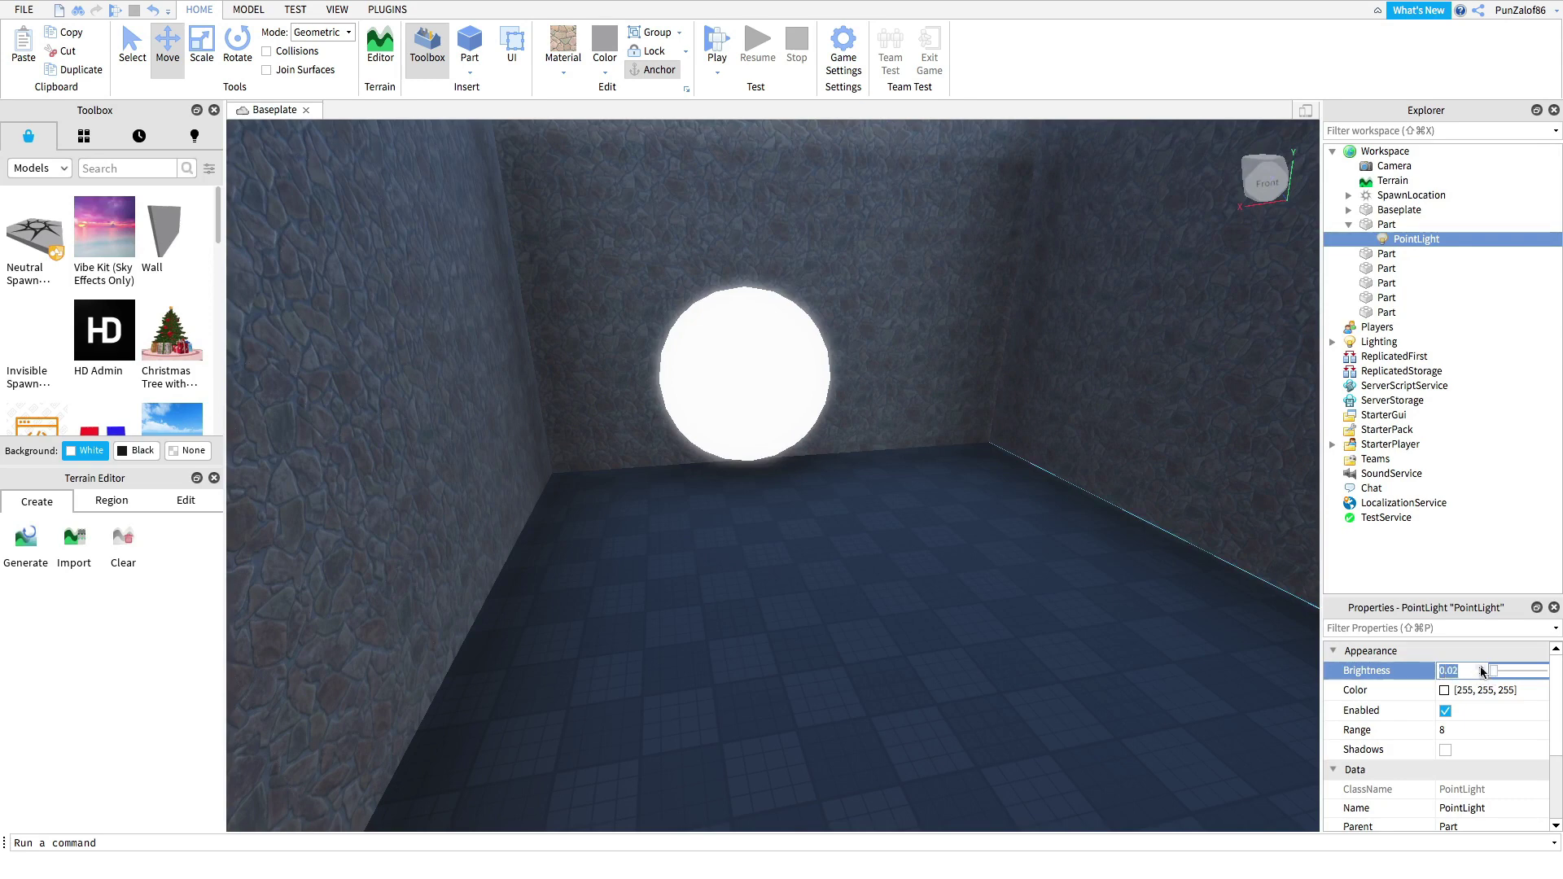
{"action": "left_click_drag", "start_coordinate": [1495, 672], "coordinate": [1545, 673]}
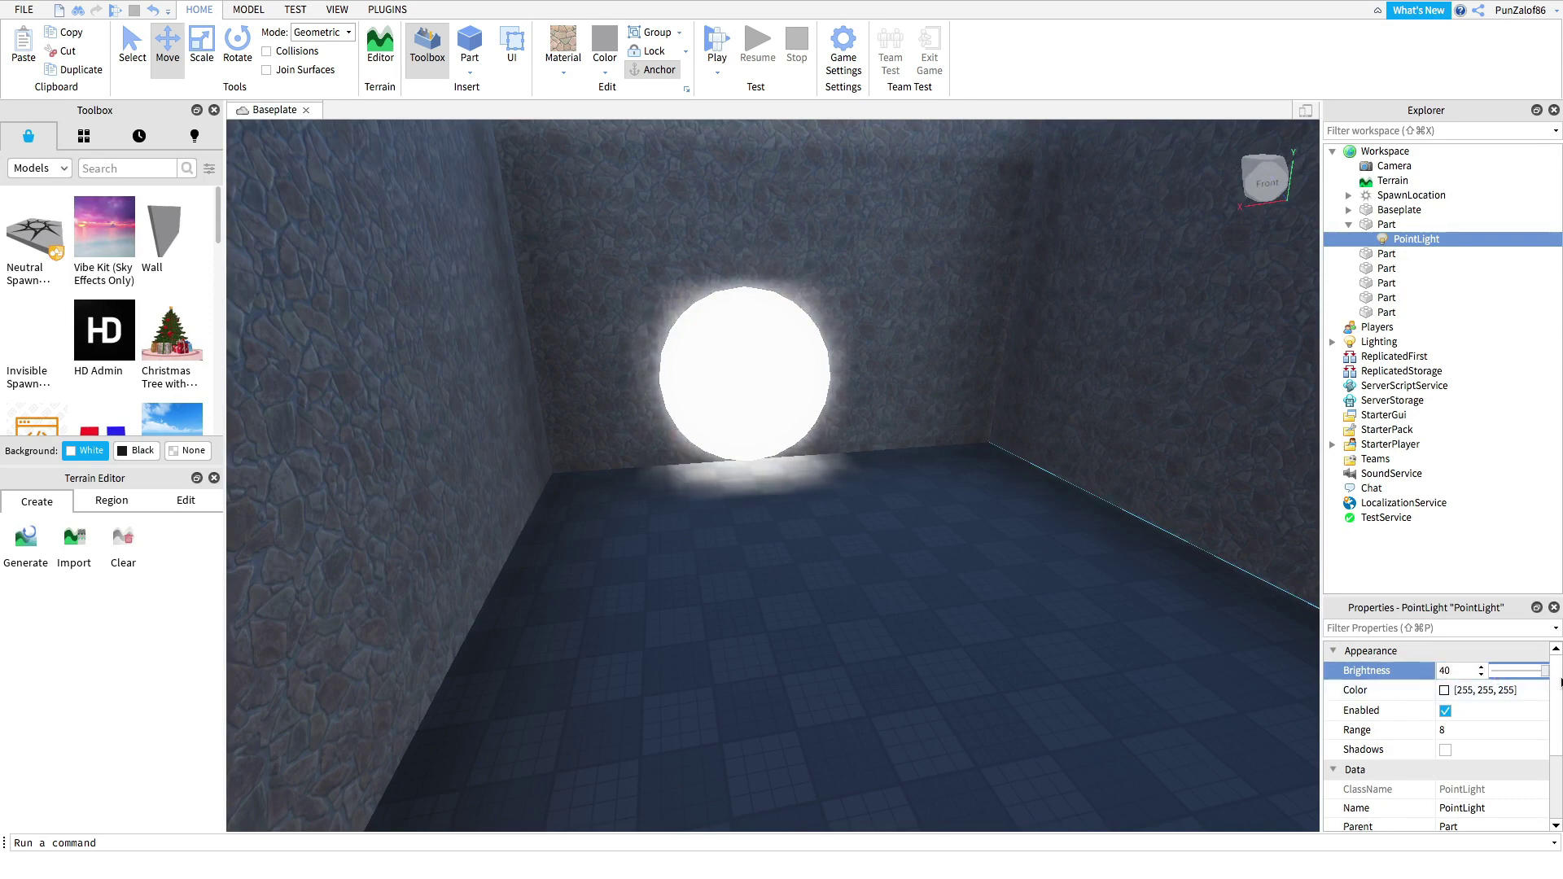
{"action": "left_click_drag", "start_coordinate": [802, 455], "coordinate": [894, 651]}
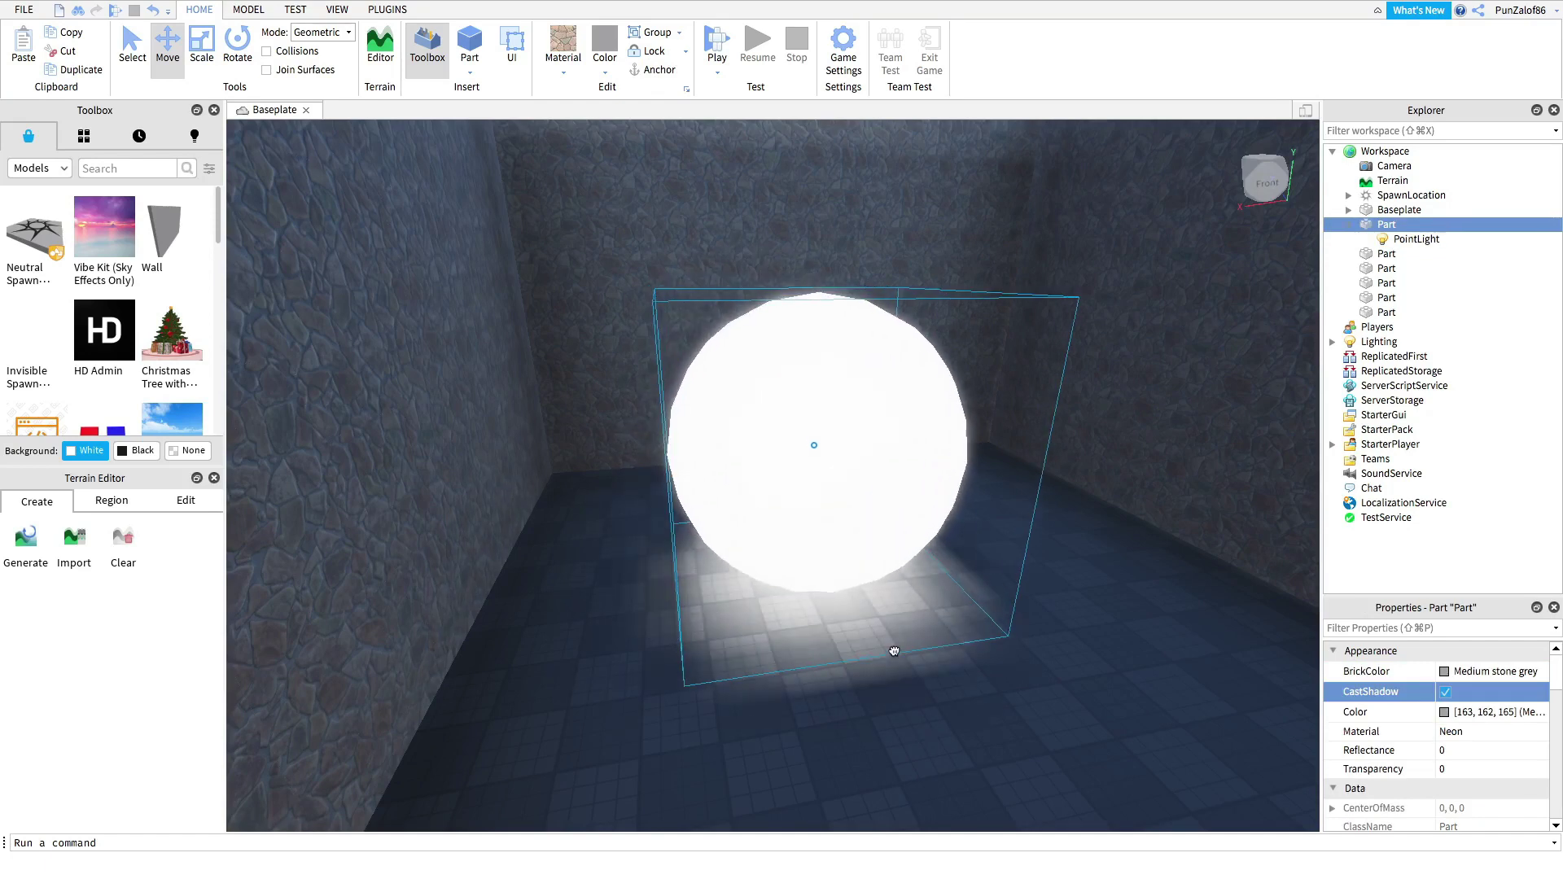
{"action": "left_click", "coordinate": [1213, 701]}
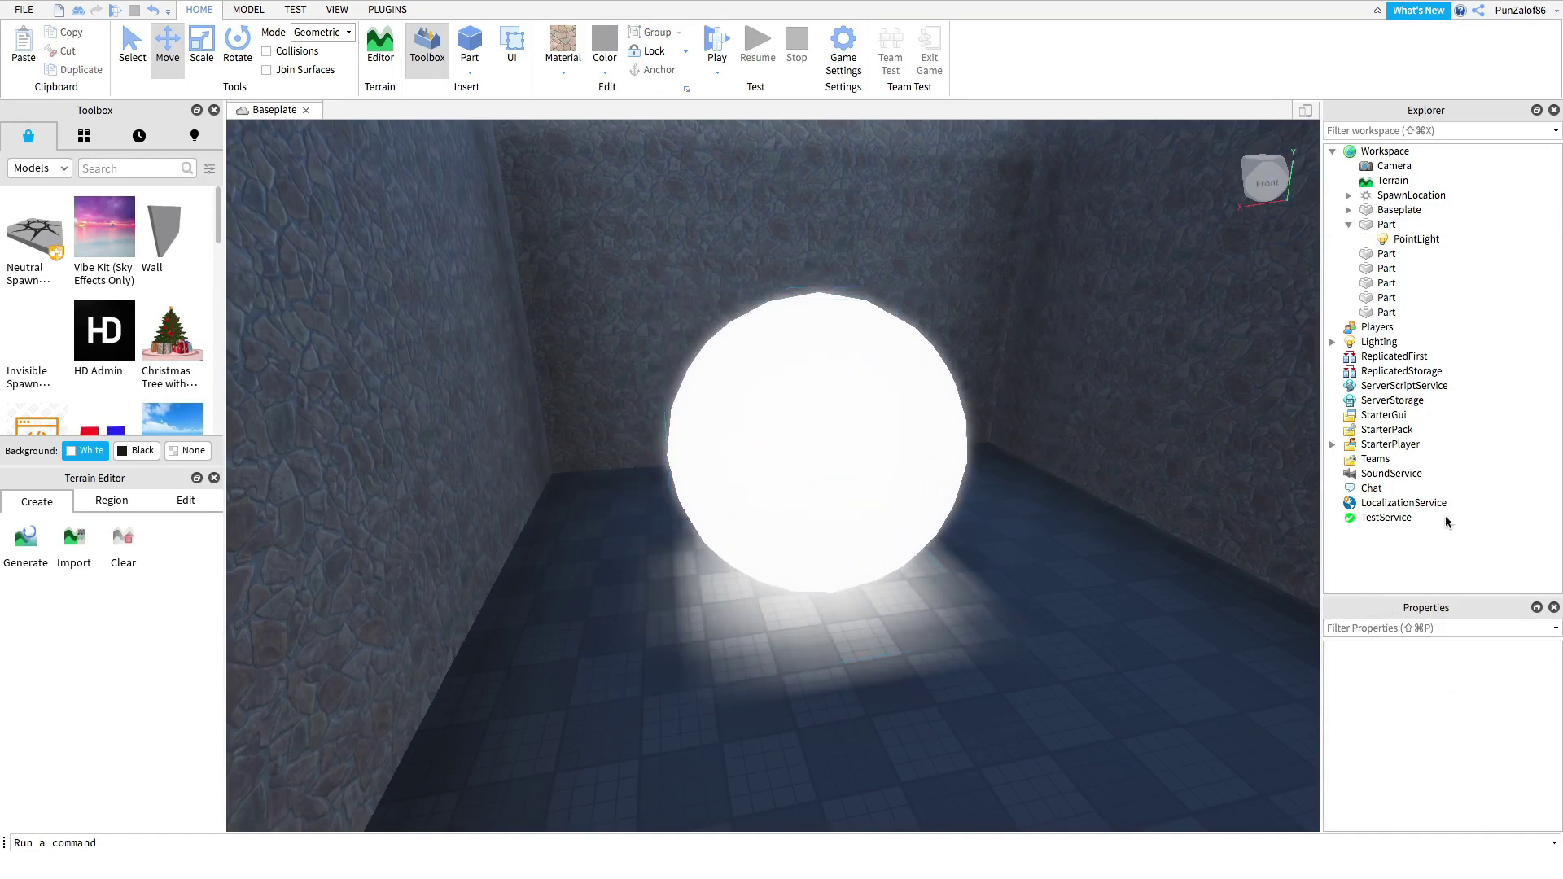
Reduce the PointLight's brightness to 0 and raise it to 100
{"action": "left_click", "coordinate": [1478, 240]}
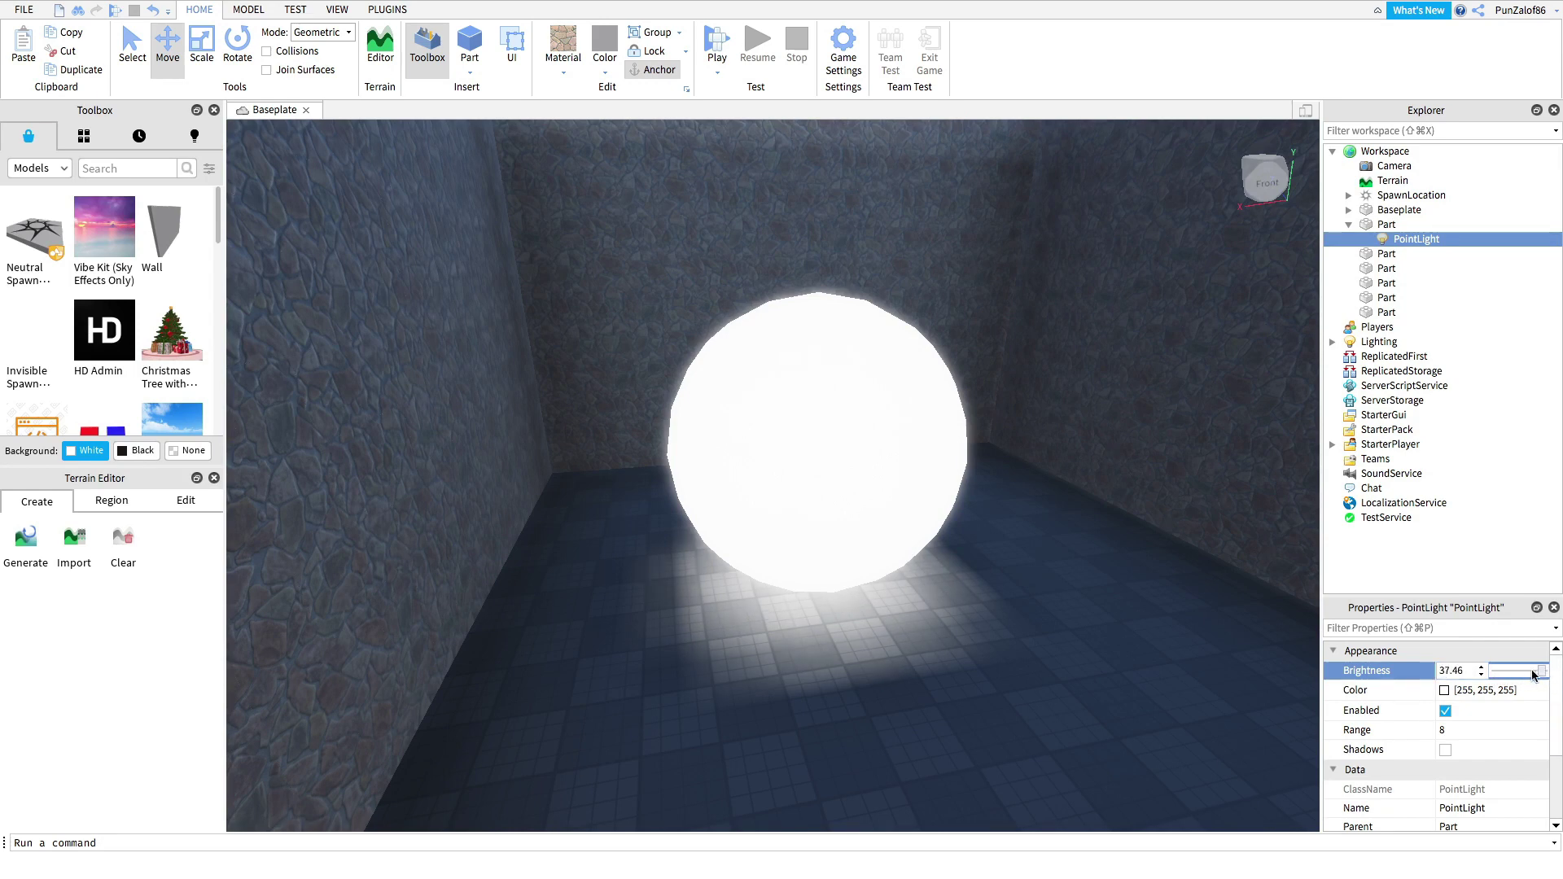
{"action": "left_click_drag", "start_coordinate": [1534, 674], "coordinate": [1449, 666]}
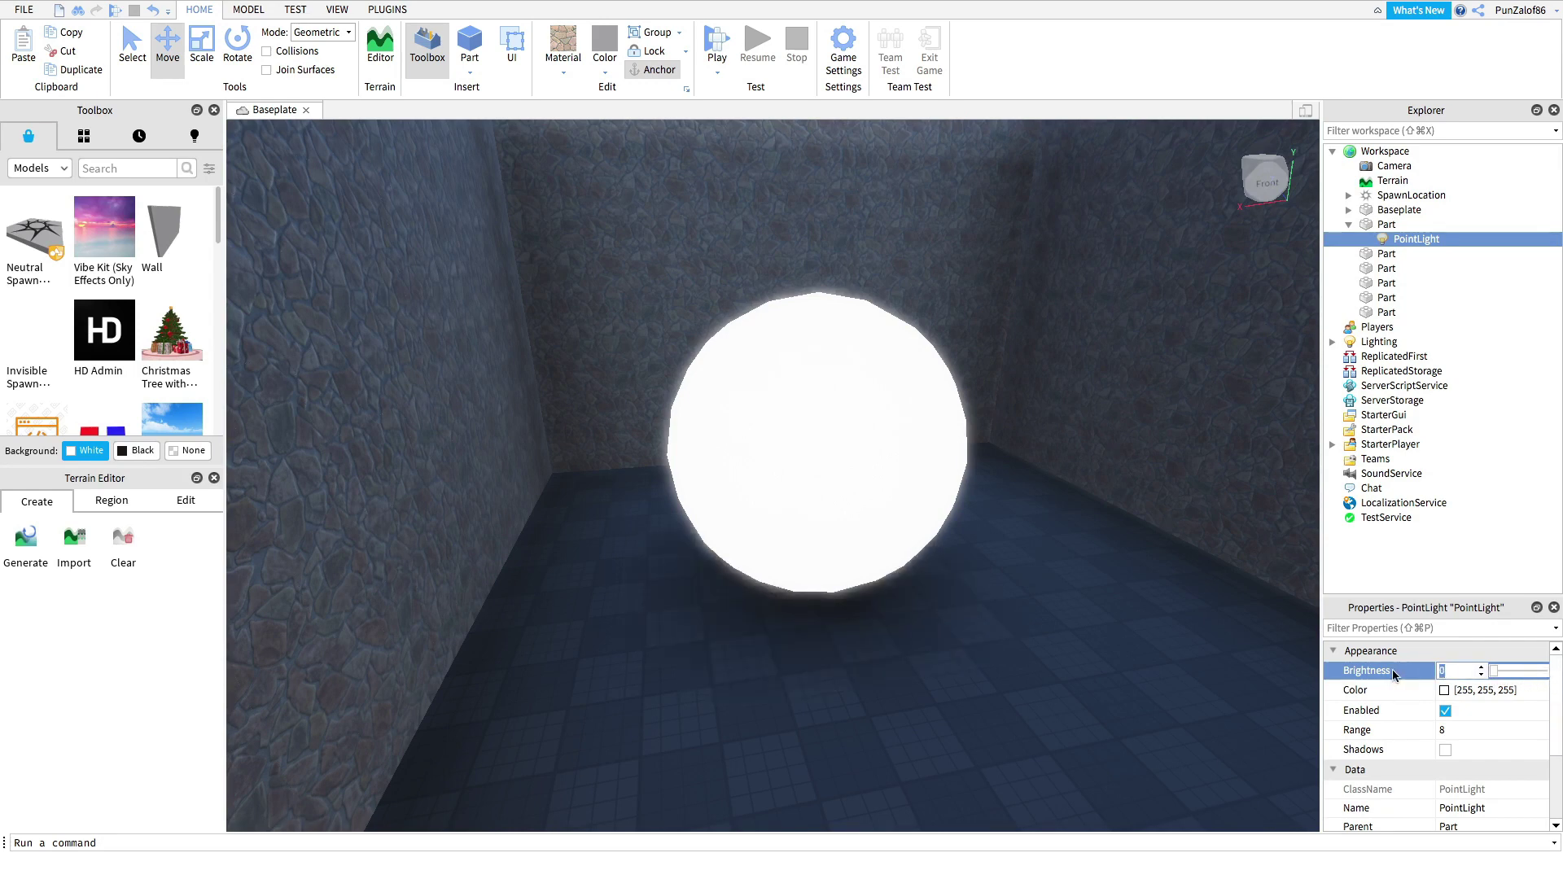
{"action": "type", "text": "100"}
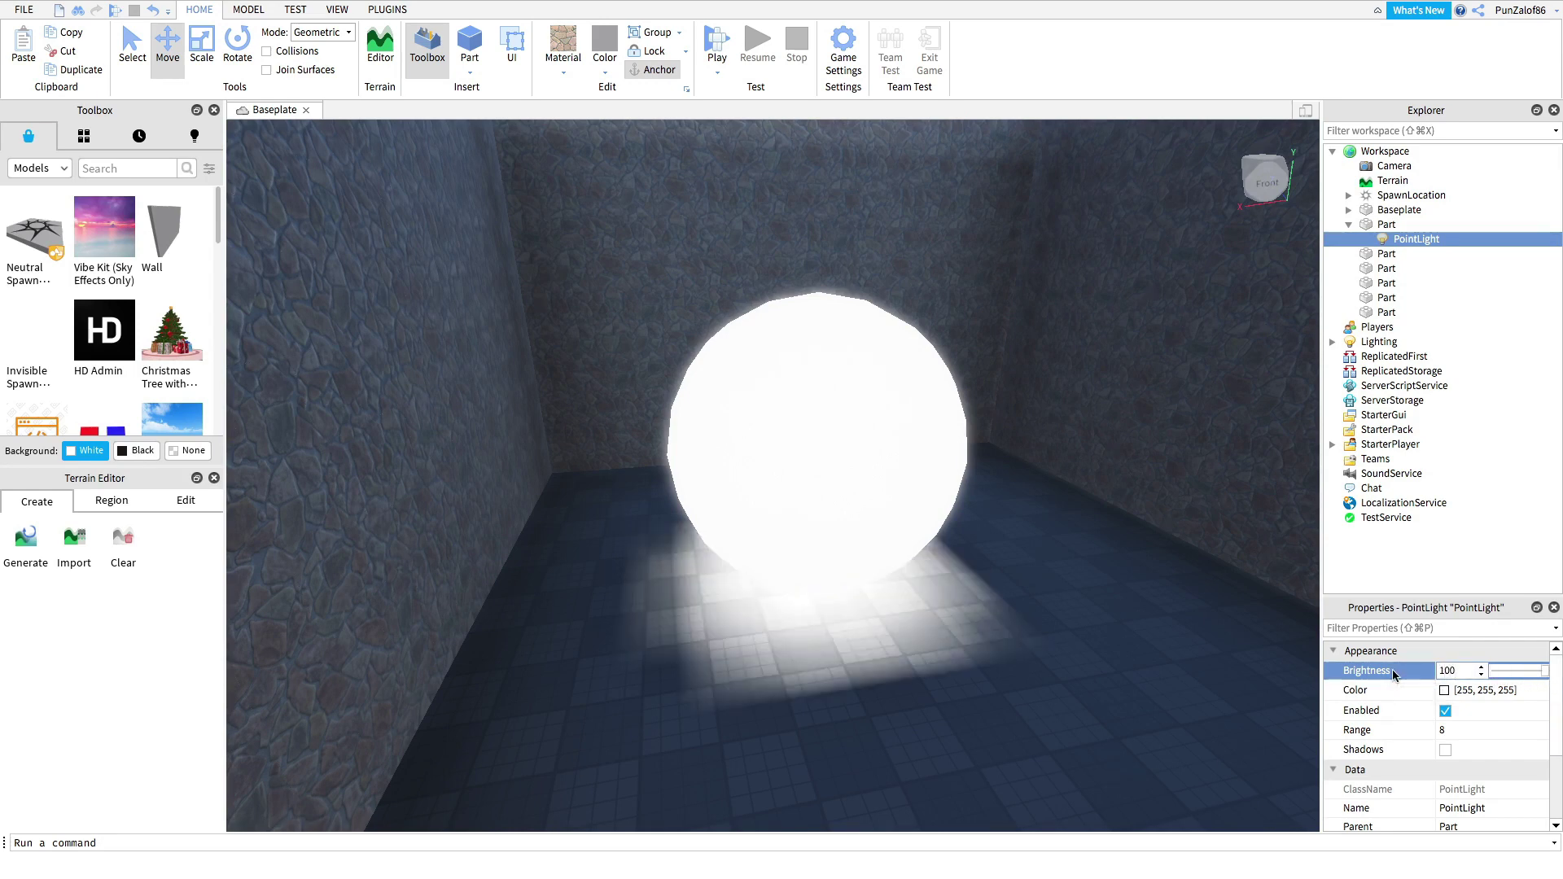
Set the PointLight's brightness to a very large number made up only of nines, and deselect the light
{"action": "left_click", "coordinate": [1457, 672]}
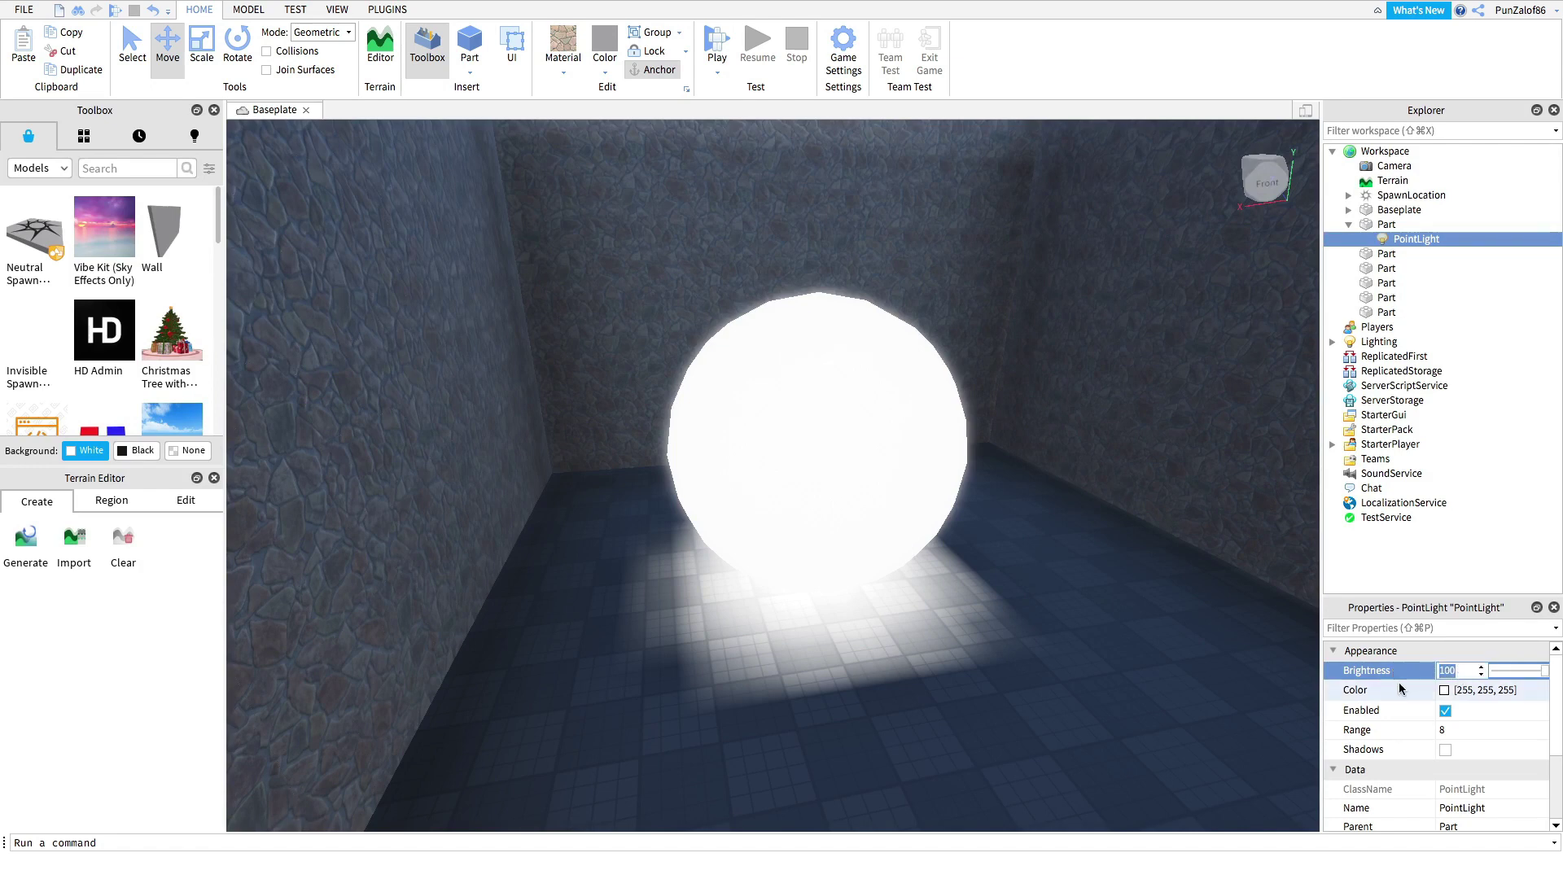
{"action": "type", "text": "999999"}
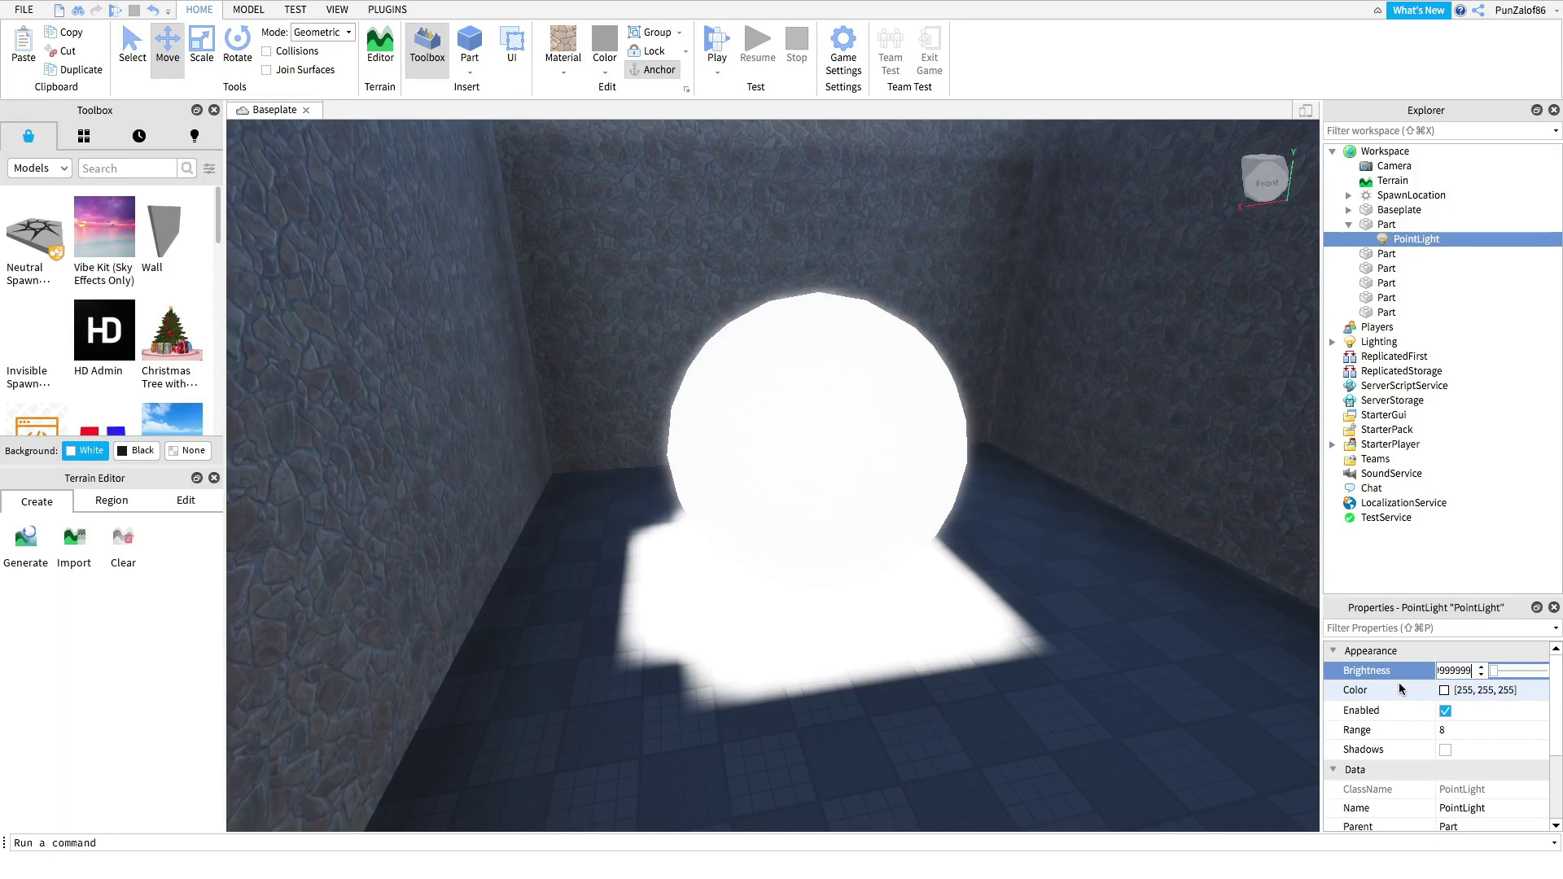
{"action": "key", "text": "BackSpace"}
{"action": "key", "text": "BackSpace"}
{"action": "key", "text": "BackSpace"}
{"action": "key", "text": "BackSpace"}
{"action": "type", "text": "99"}
{"action": "left_click", "coordinate": [1089, 669]}
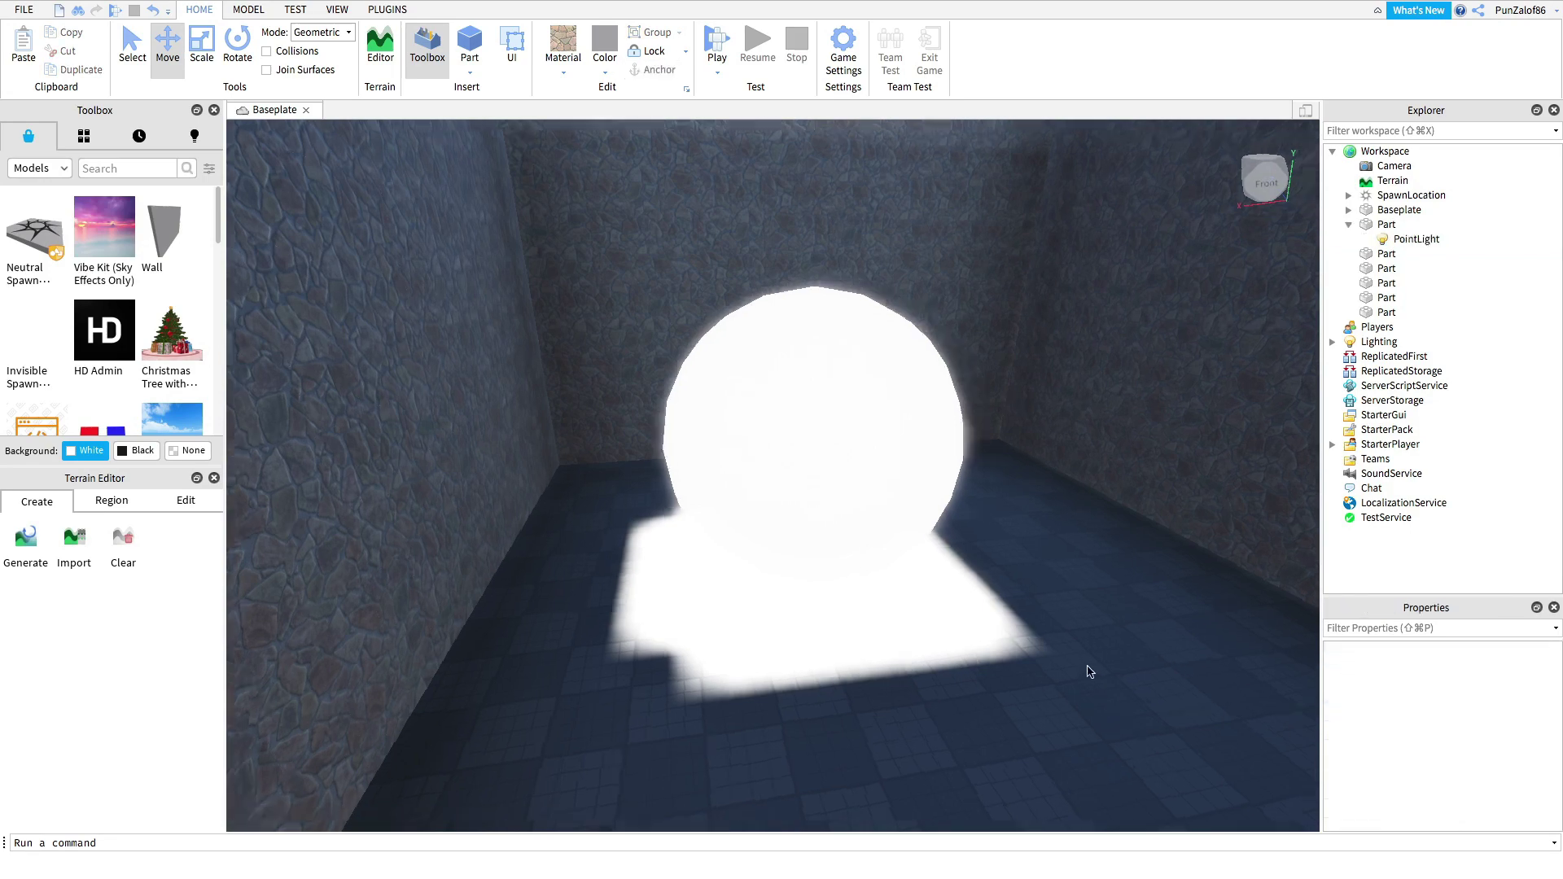
Examine the sphere's light on the floor and walls, and look over the cobblestone room from outside and inside
{"action": "right_click_drag", "start_coordinate": [1088, 669], "coordinate": [765, 470]}
{"action": "scroll", "coordinate": [765, 471], "scroll_direction": "down", "scroll_amount": 1}
{"action": "scroll", "coordinate": [765, 471], "scroll_direction": "up", "scroll_amount": 4}
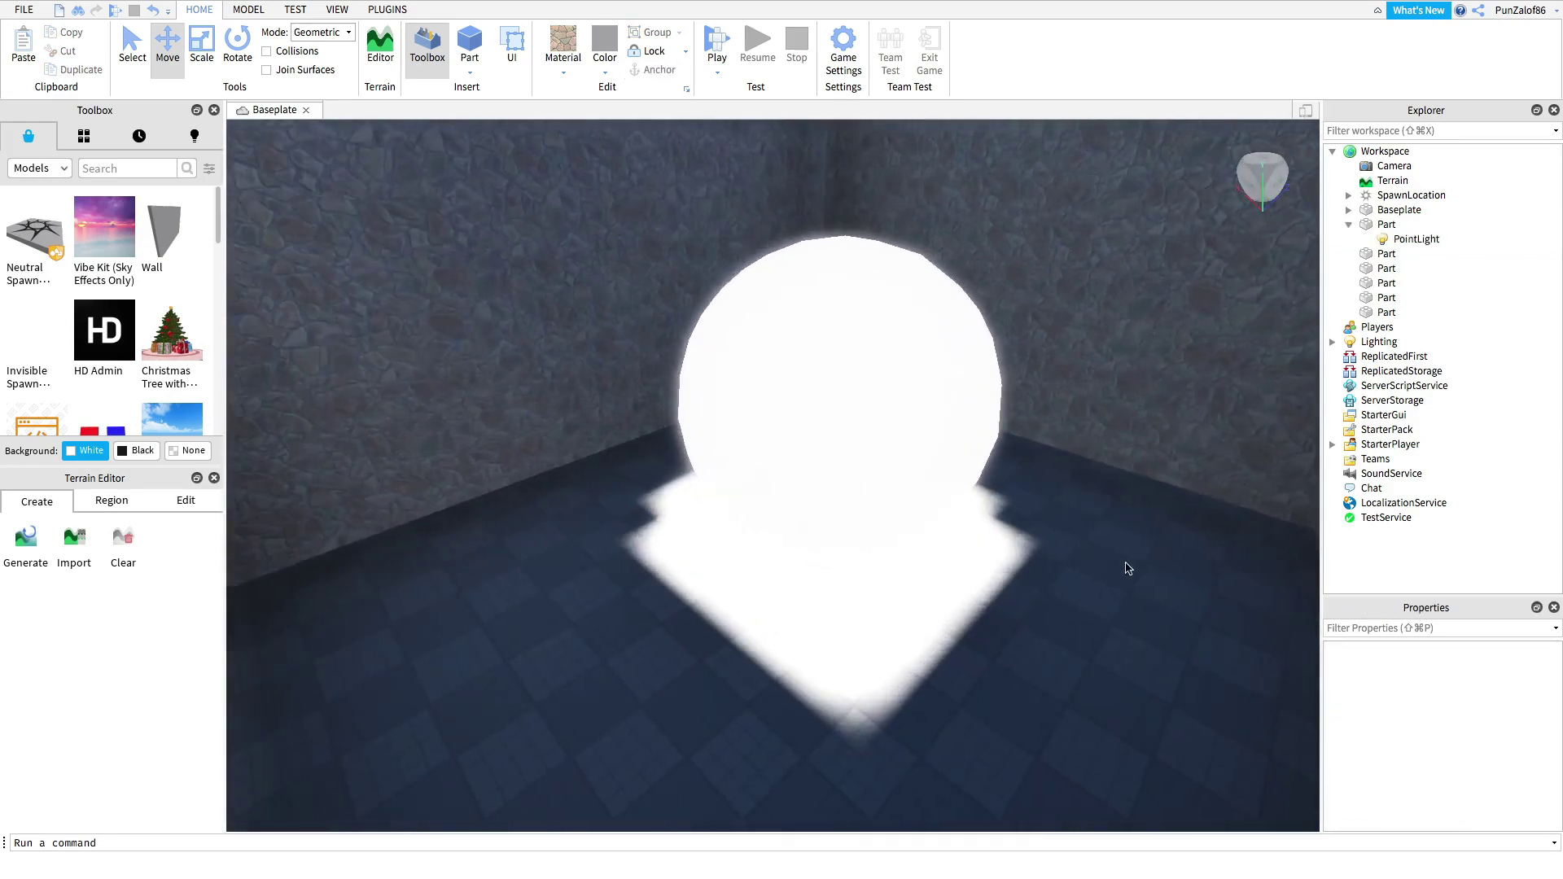
{"action": "scroll", "coordinate": [794, 653], "scroll_direction": "down", "scroll_amount": 7}
{"action": "scroll", "coordinate": [797, 649], "scroll_direction": "down", "scroll_amount": 4}
{"action": "right_click_drag", "start_coordinate": [798, 650], "coordinate": [739, 614]}
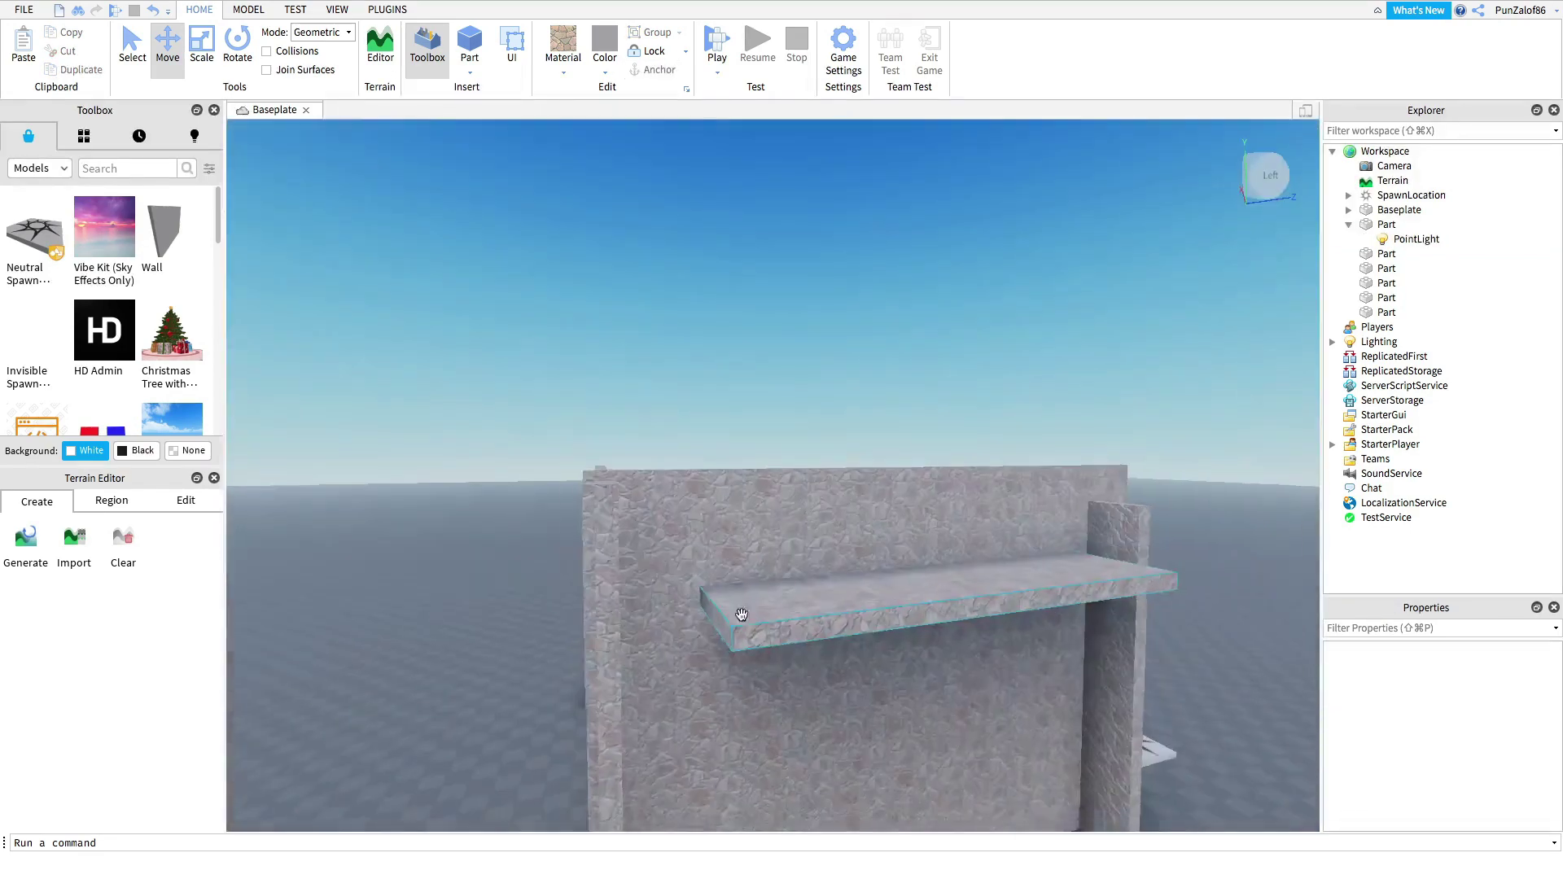
{"action": "scroll", "coordinate": [739, 614], "scroll_direction": "down", "scroll_amount": 2}
{"action": "right_click_drag", "start_coordinate": [802, 499], "coordinate": [857, 416]}
{"action": "scroll", "coordinate": [857, 415], "scroll_direction": "up", "scroll_amount": 6}
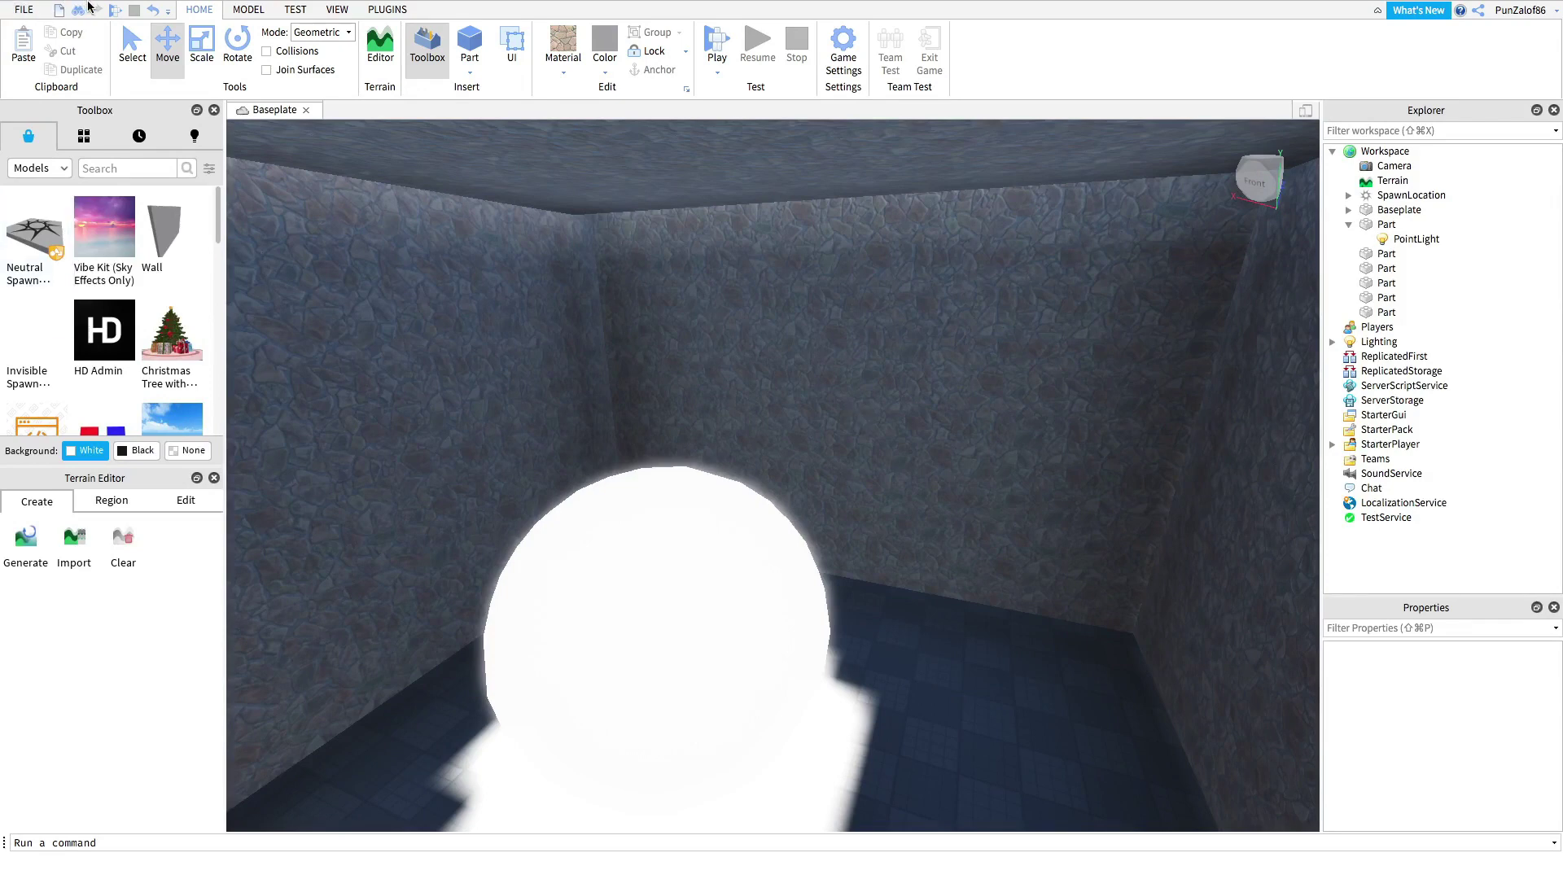
{"action": "left_click", "coordinate": [45, 26]}
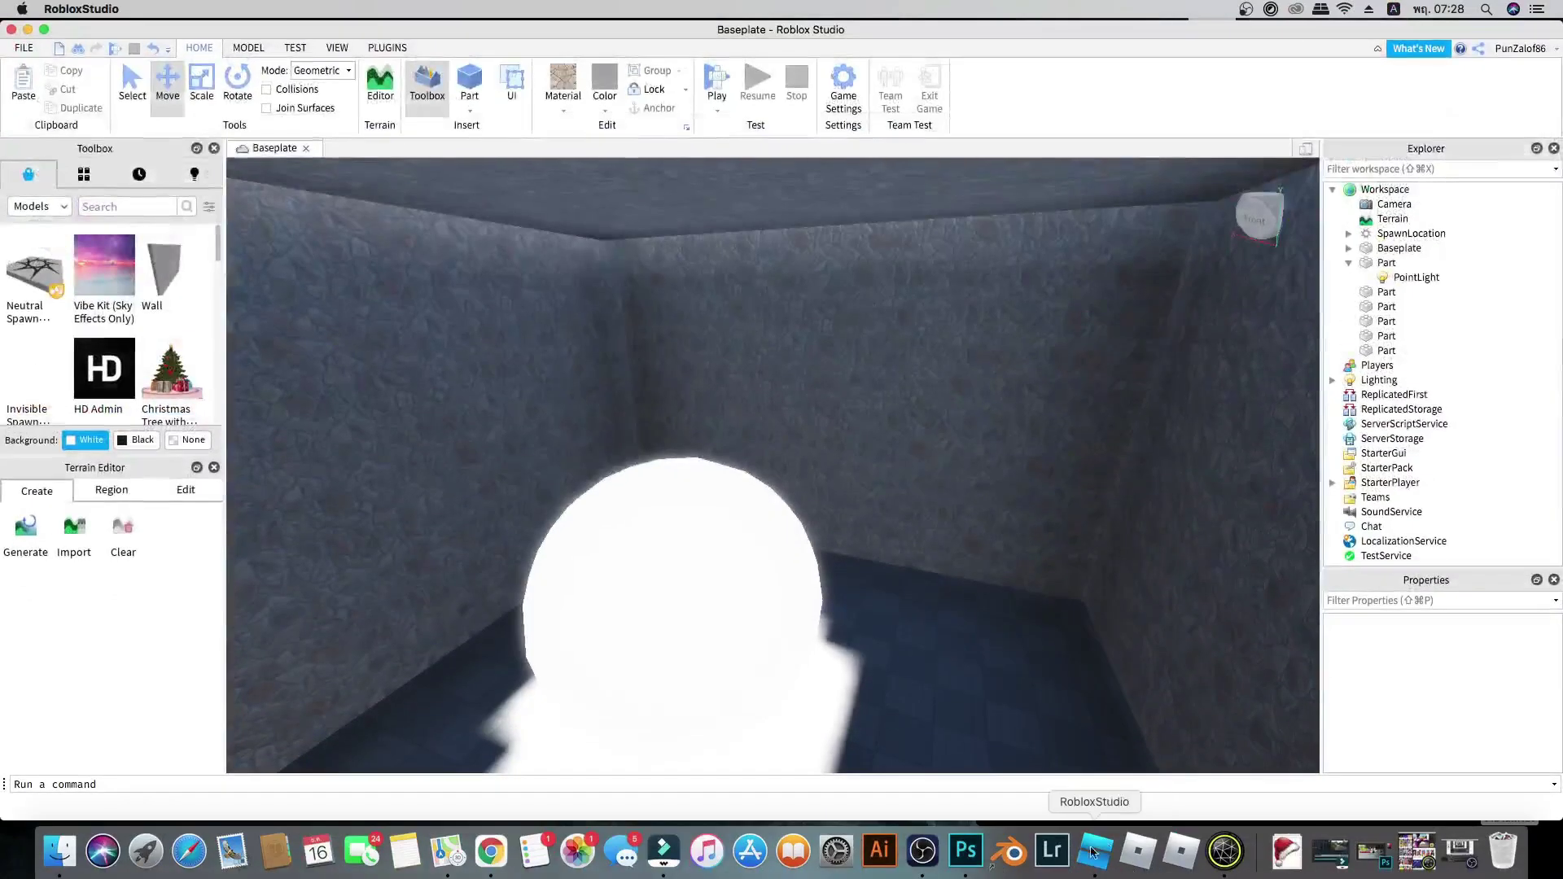
{"action": "left_click", "coordinate": [930, 841]}
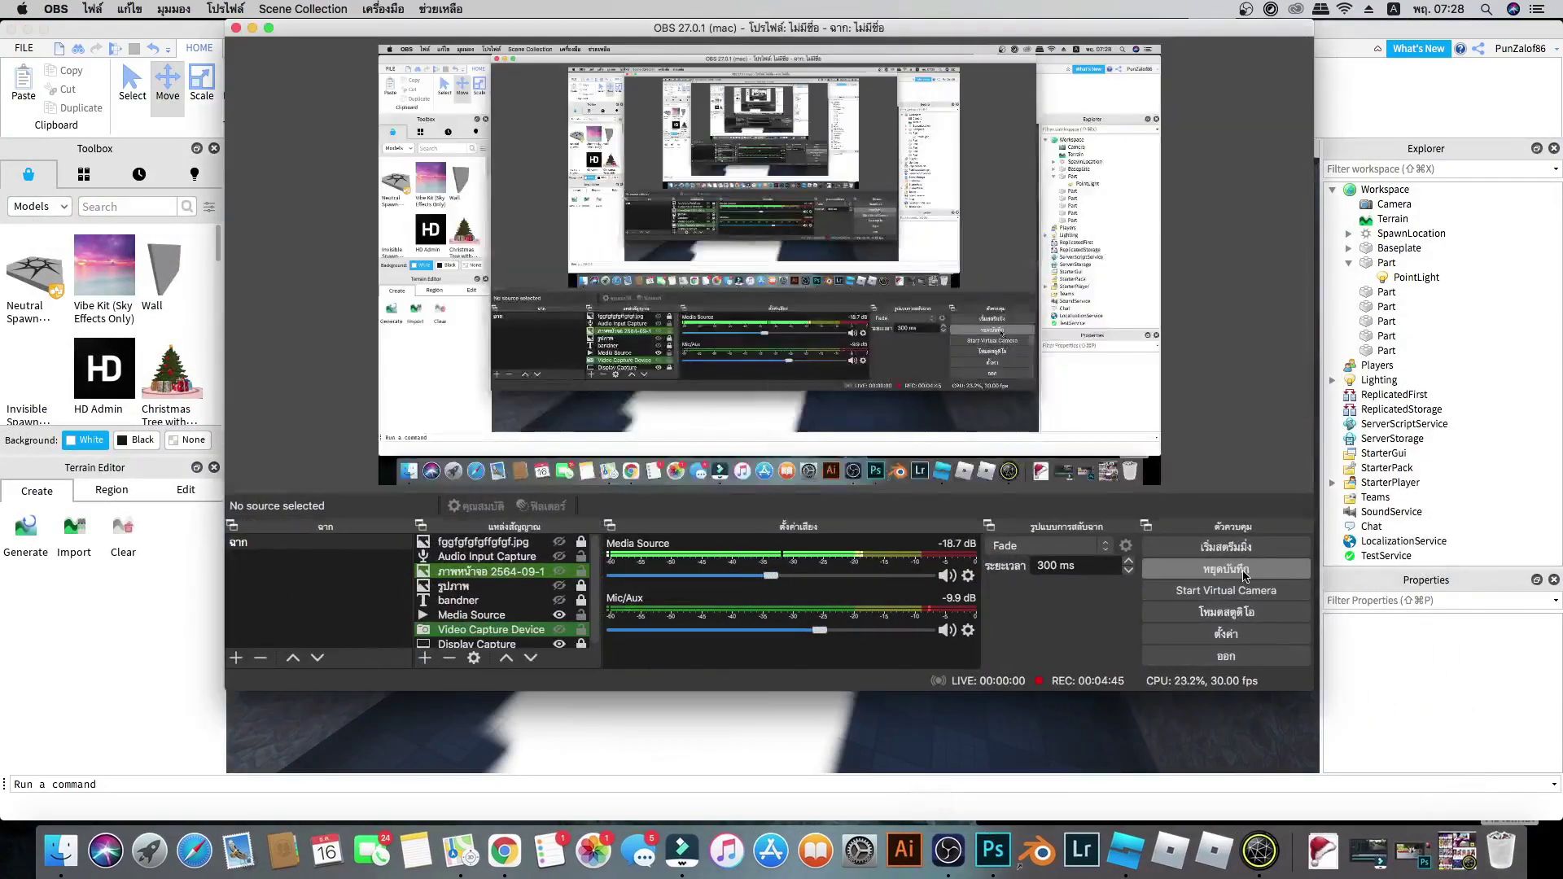